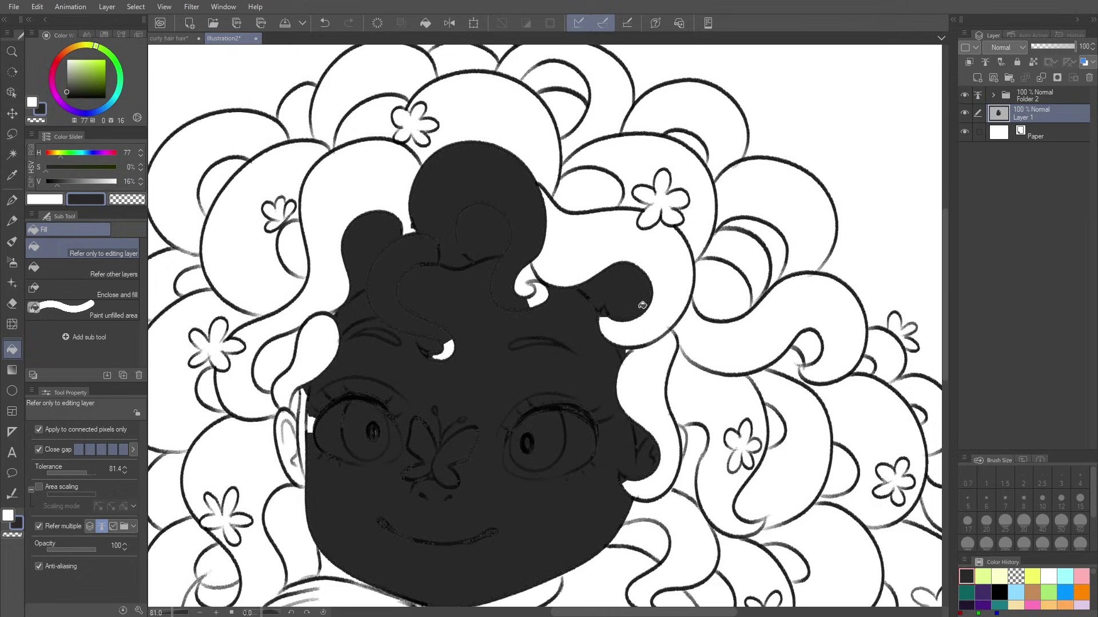
Examine the edges of the dark test fills on the face and hair locks
scroll(456, 247, up, 5)
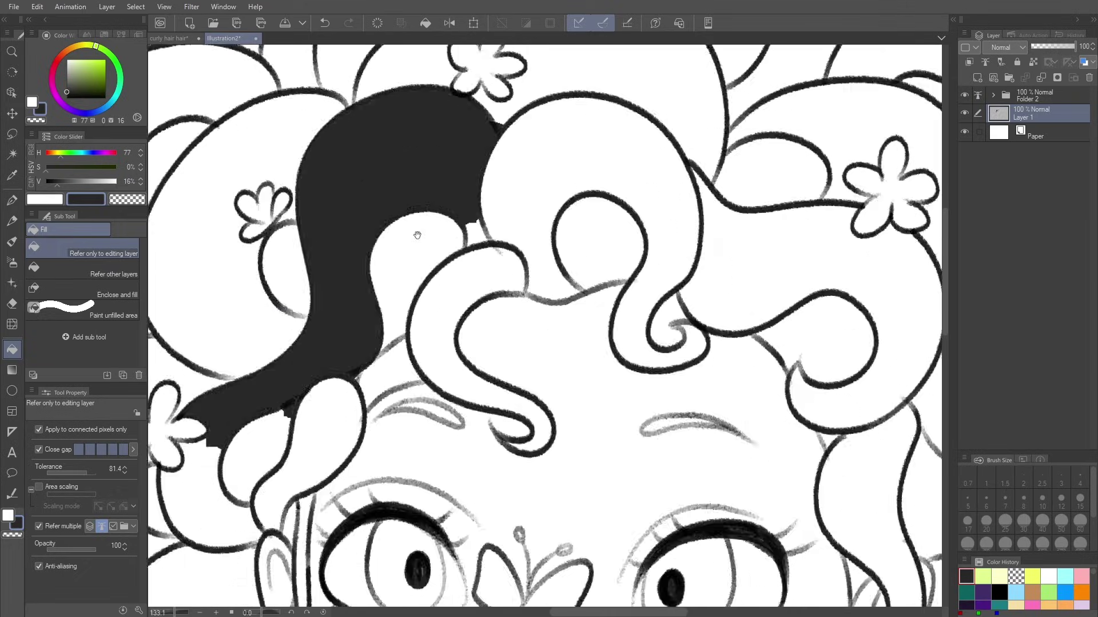
scroll(643, 320, up, 3)
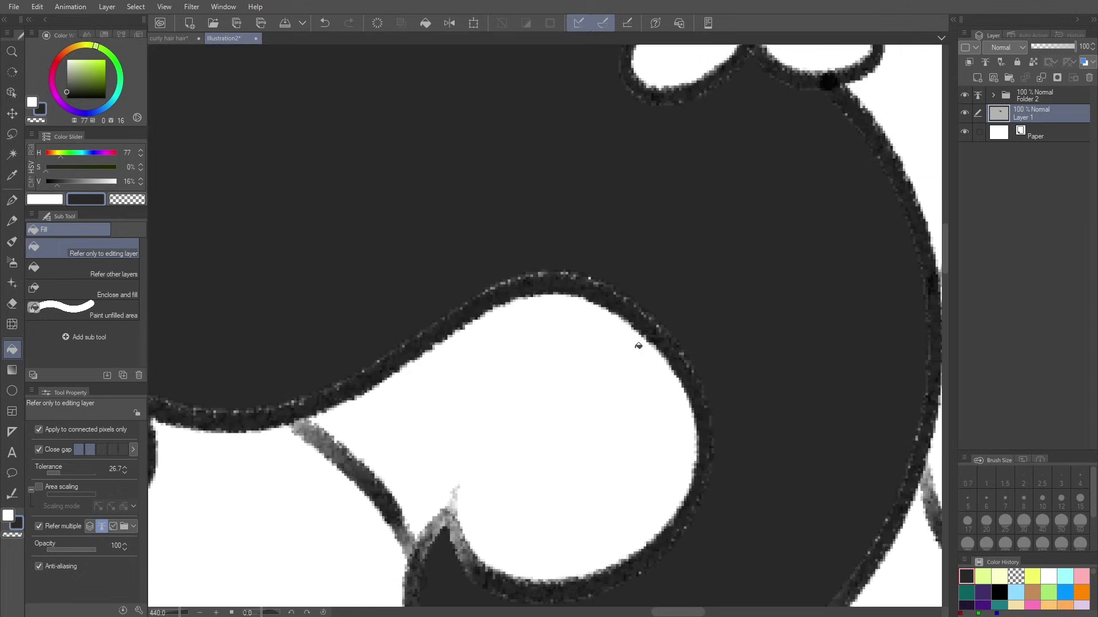
scroll(715, 469, down, 8)
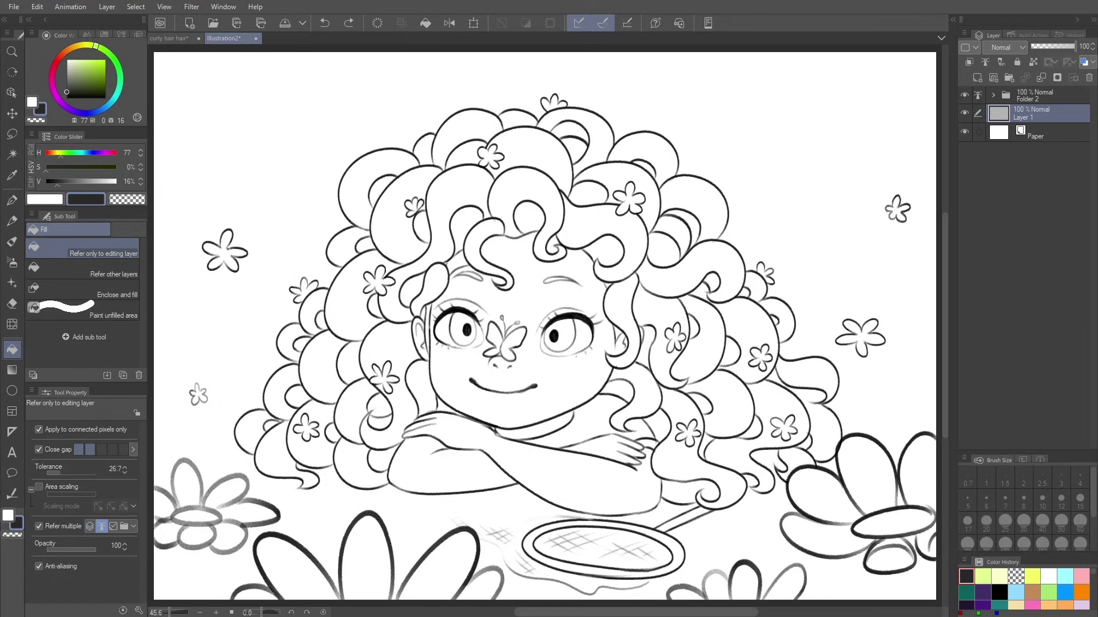
Test-fill the large curl beside the forehead, under the hair flower, with dark grey
scroll(567, 261, up, 5)
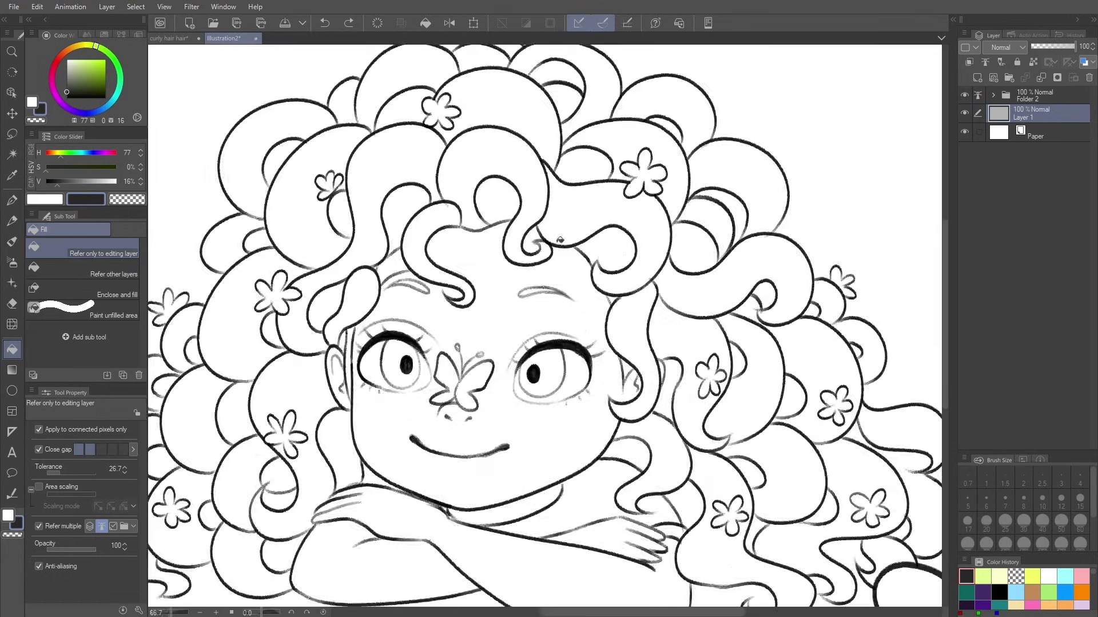
scroll(605, 282, down, 5)
scroll(606, 282, up, 6)
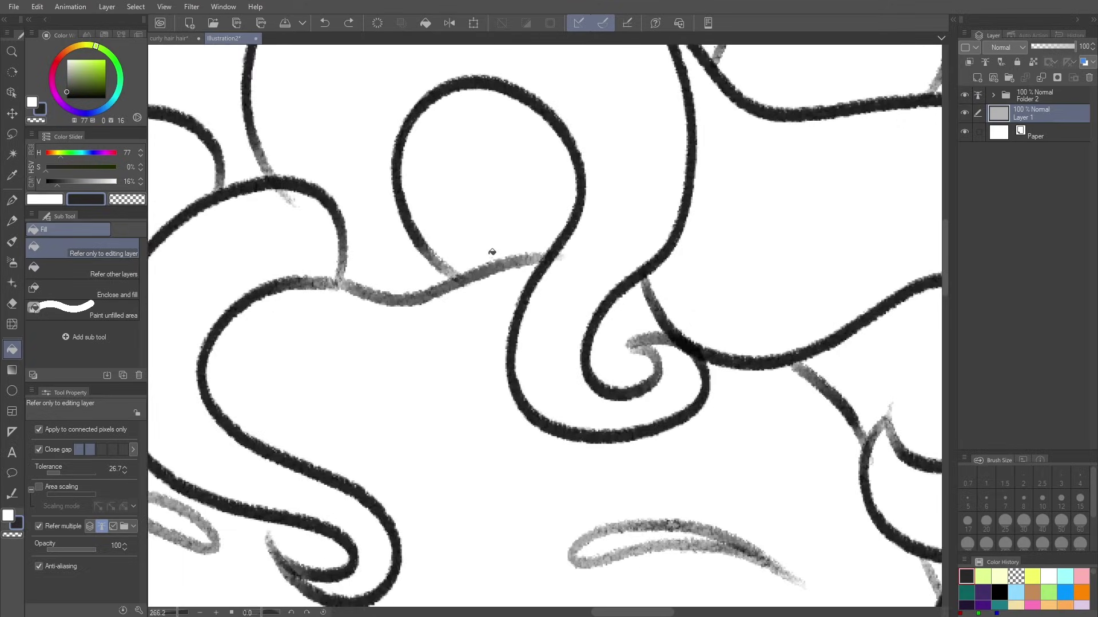
scroll(629, 298, down, 5)
scroll(646, 317, up, 3)
scroll(646, 317, down, 4)
scroll(624, 275, up, 6)
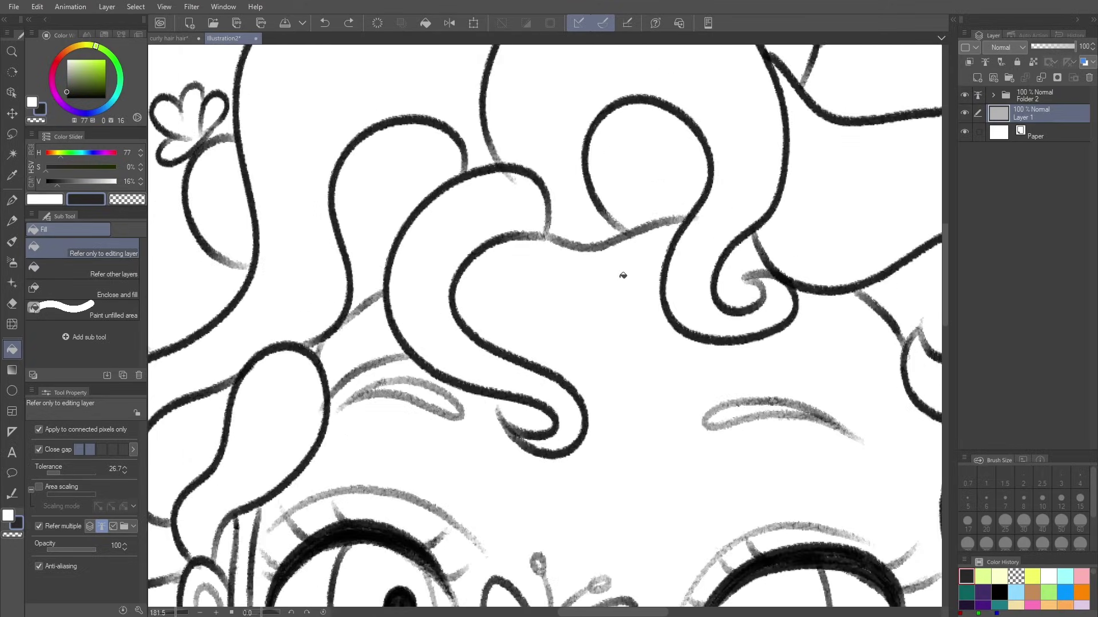
click(669, 288)
Examine the outline of the filled curl up close for unfilled pixels along the line art
scroll(642, 351, up, 8)
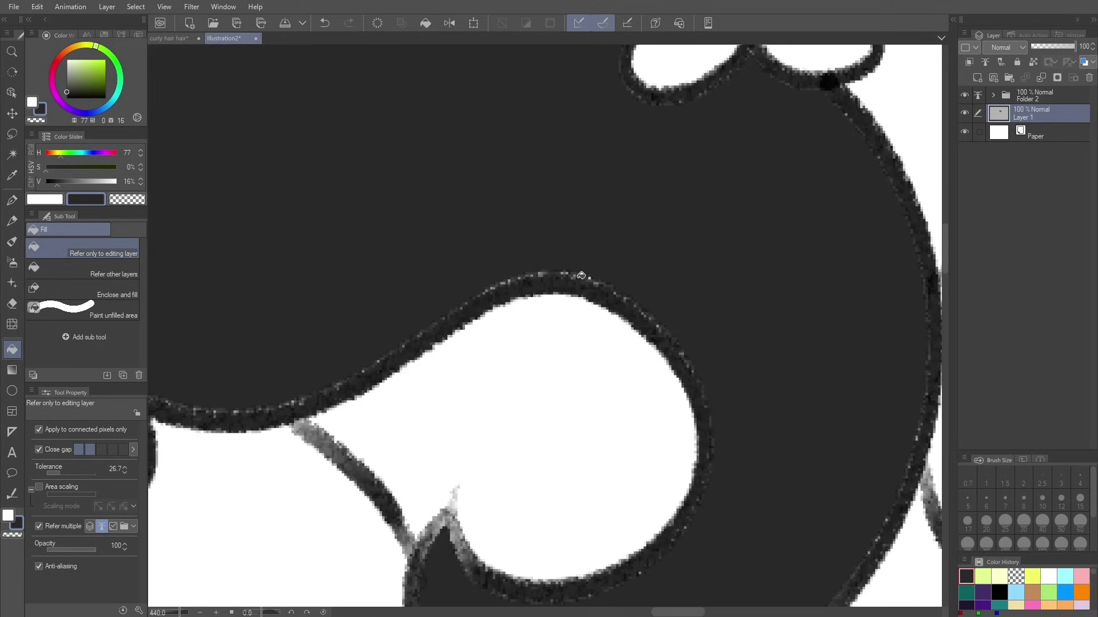
scroll(702, 468, down, 10)
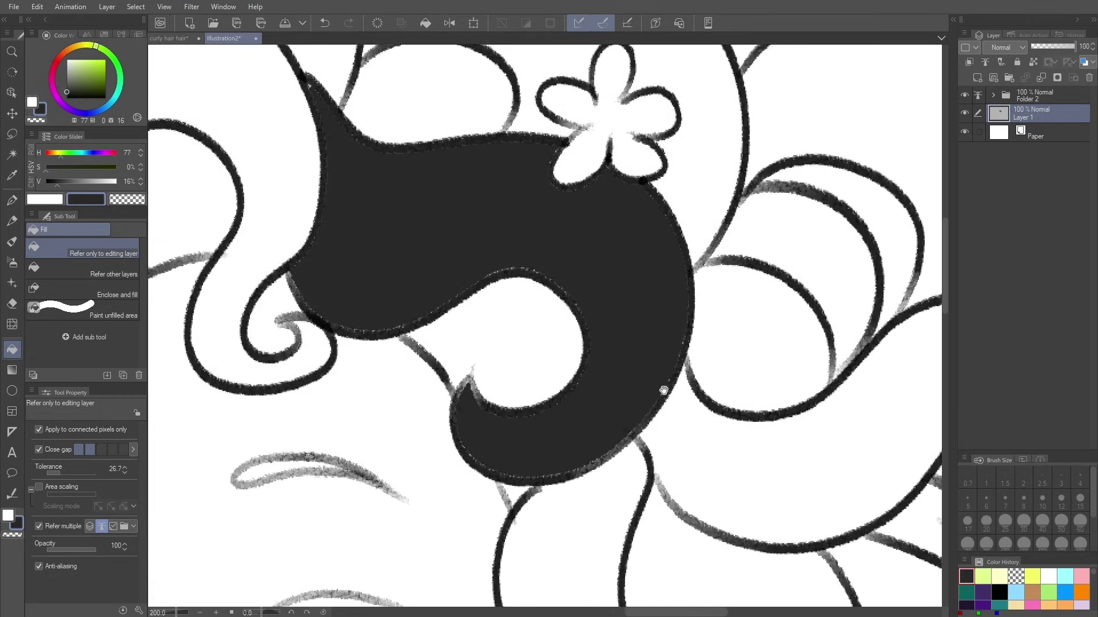
scroll(660, 380, down, 2)
scroll(719, 410, up, 6)
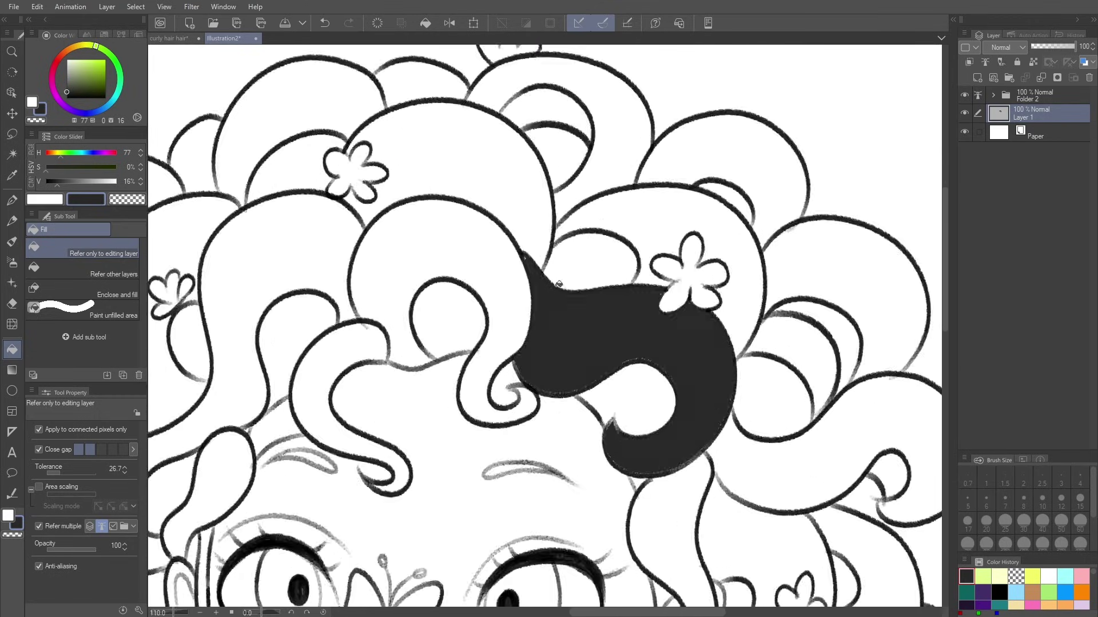
scroll(720, 411, down, 8)
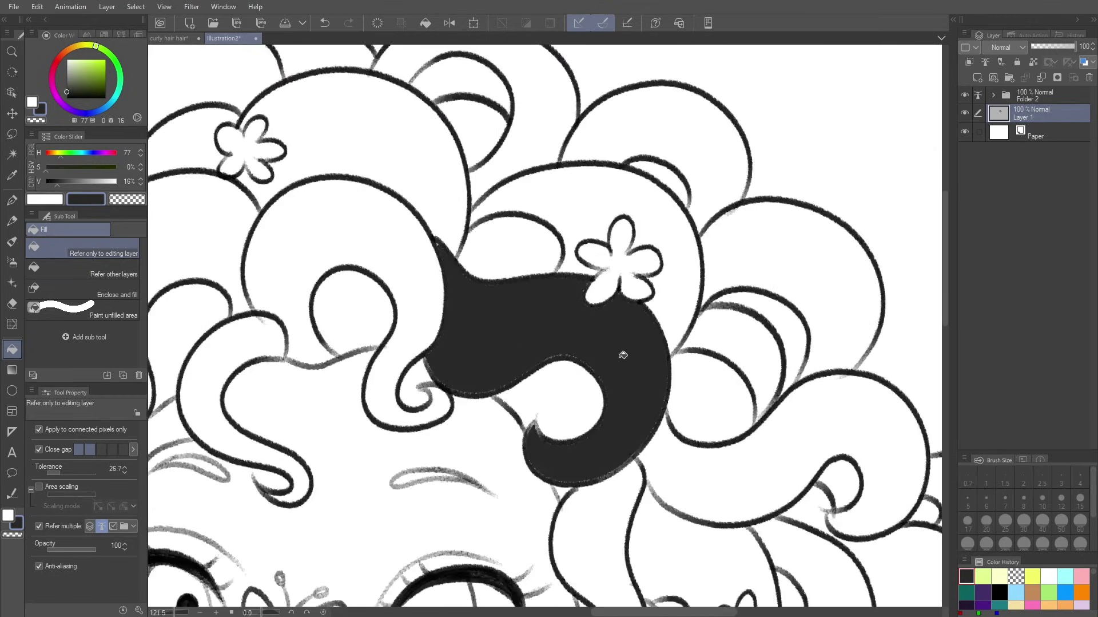
scroll(664, 425, down, 3)
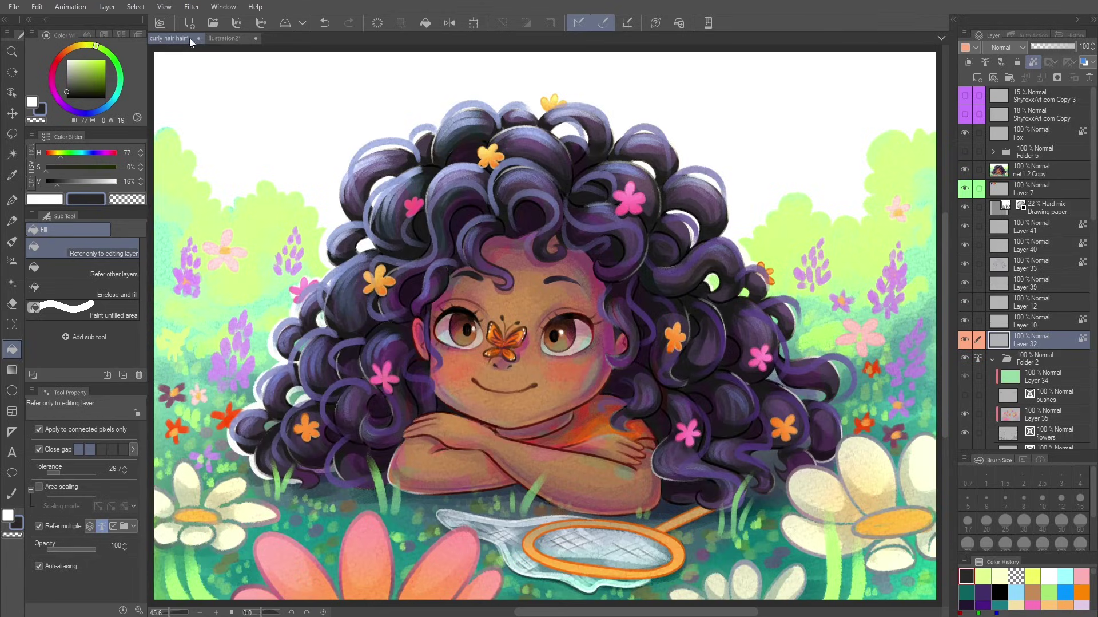
Switch to the Illustration2 line-art document and set the current color's hue to 74
click(228, 38)
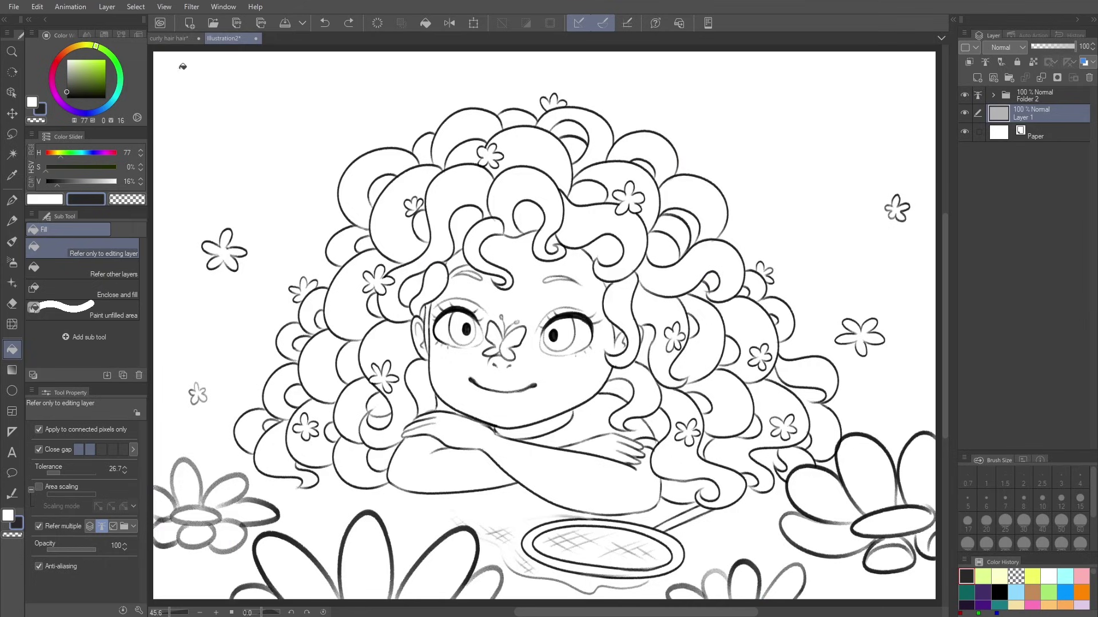
click(95, 46)
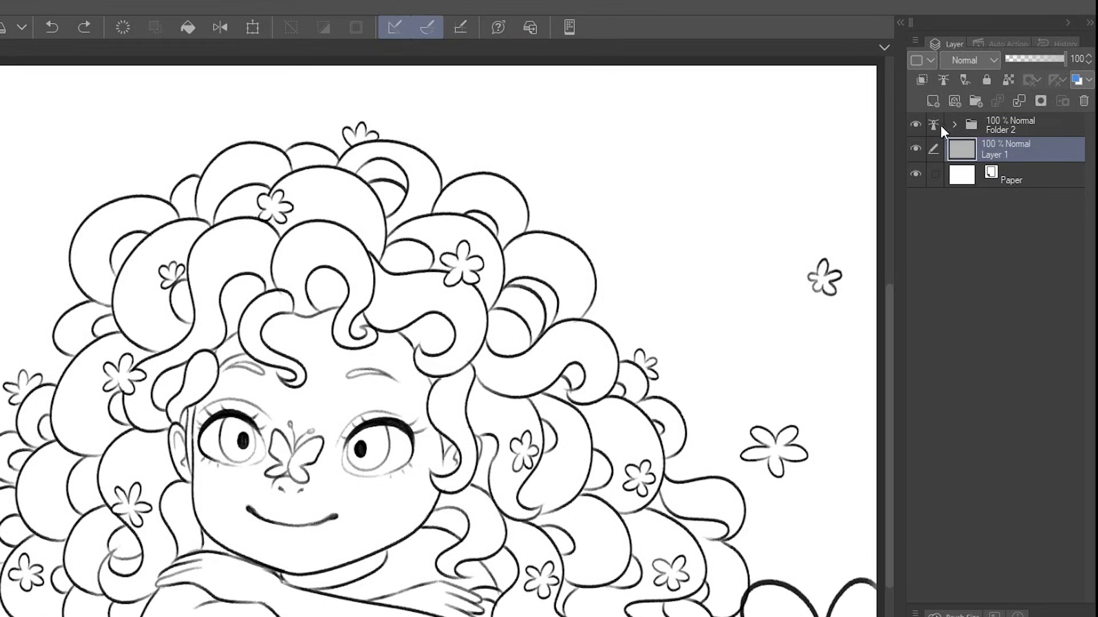
Examine the line-art layers inside Folder 2, from flowers down to hair, and collapse the folder again
click(954, 125)
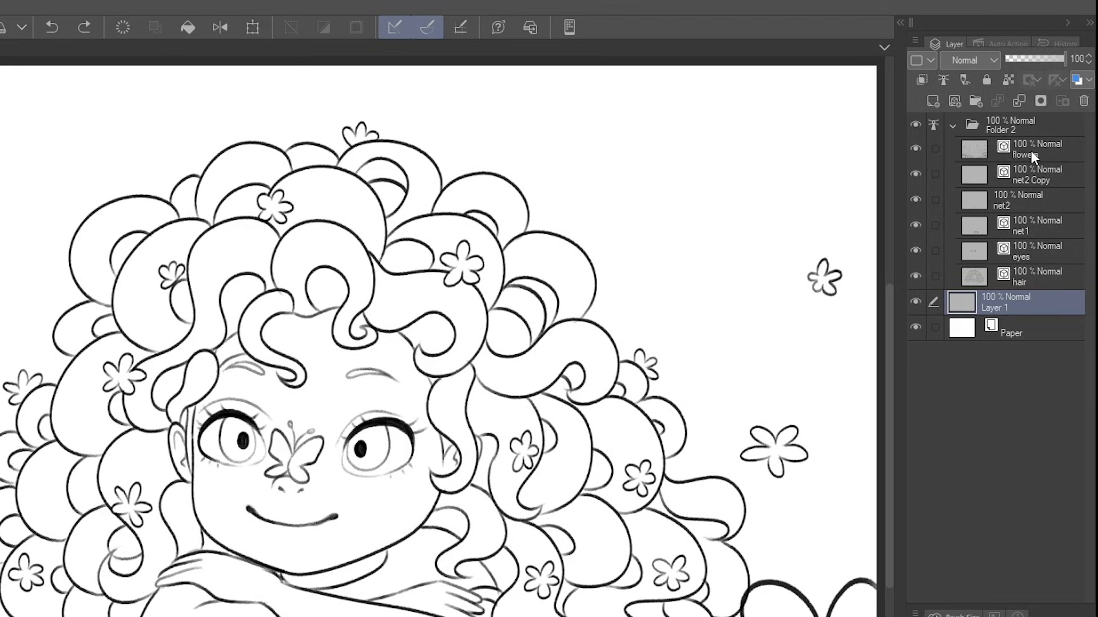
click(1016, 127)
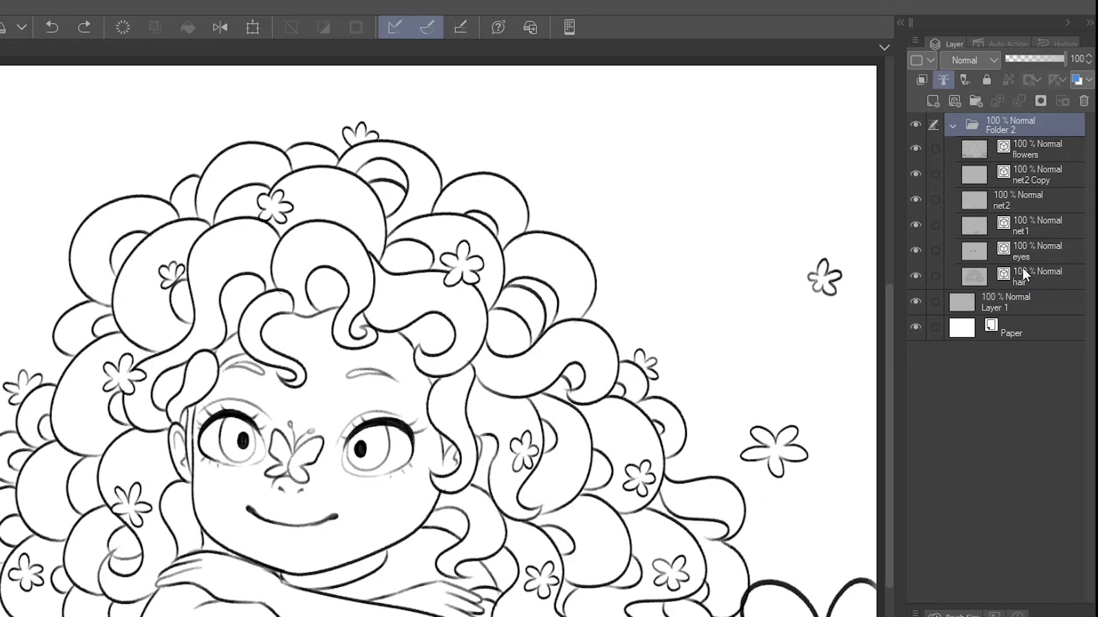
click(1027, 146)
shift+click(1037, 272)
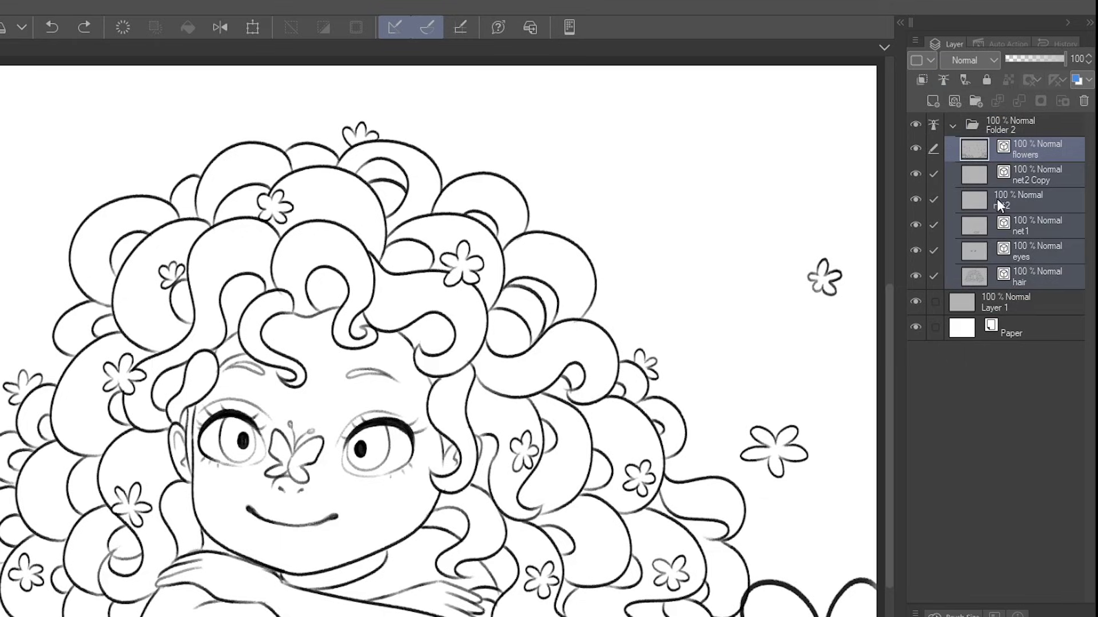
click(1031, 152)
click(973, 130)
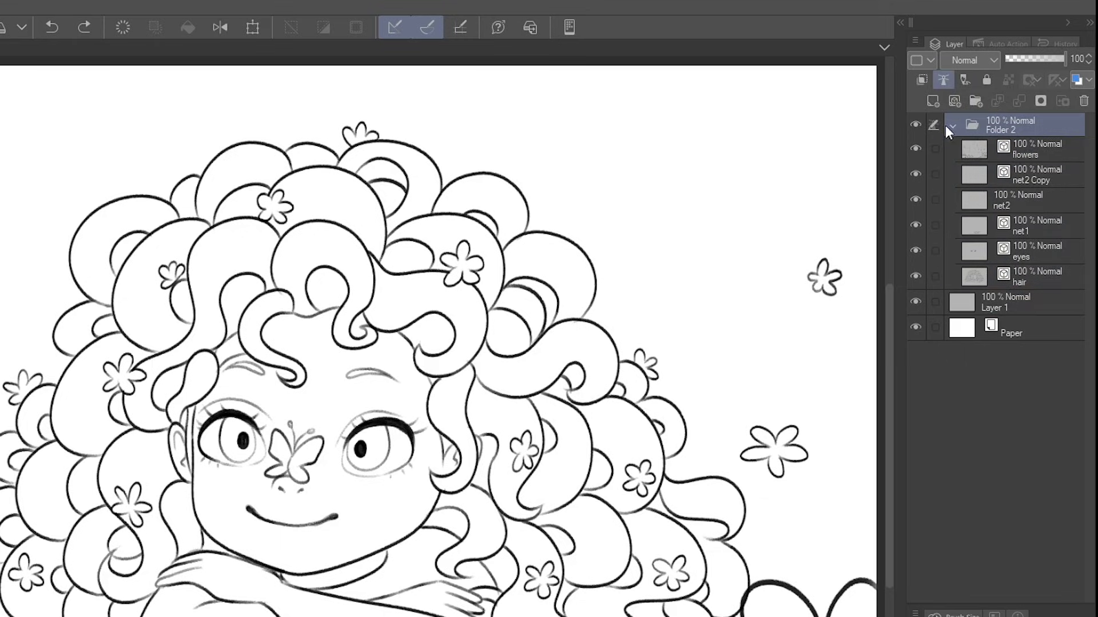
click(953, 125)
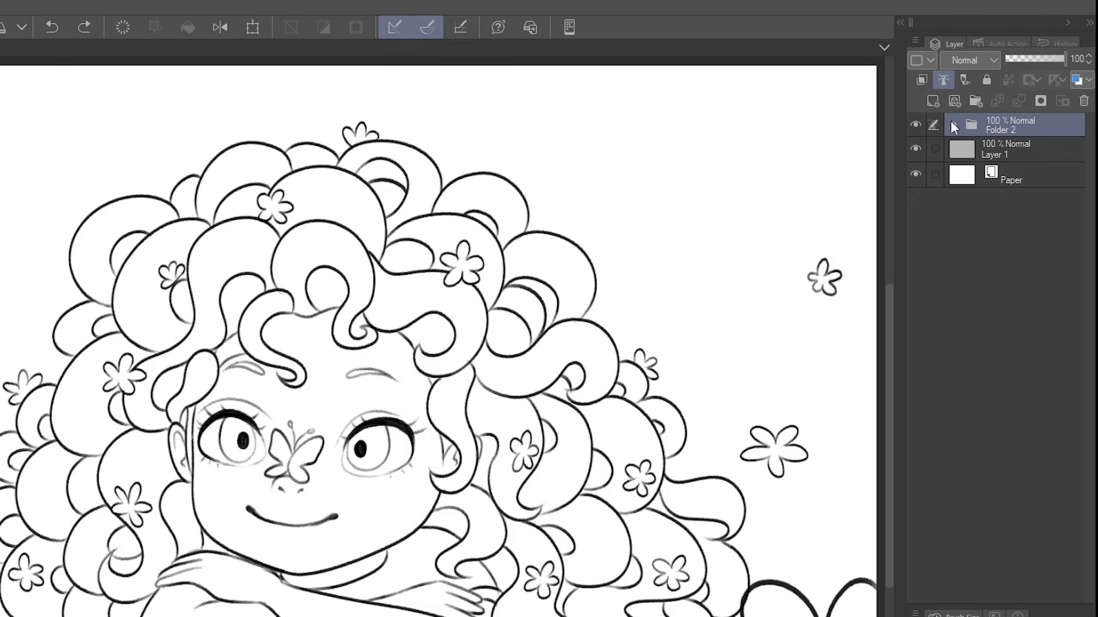
Switch Folder 2's reference layer setting off and back on, and check the folder's contents briefly
click(943, 81)
click(950, 82)
click(954, 125)
click(952, 125)
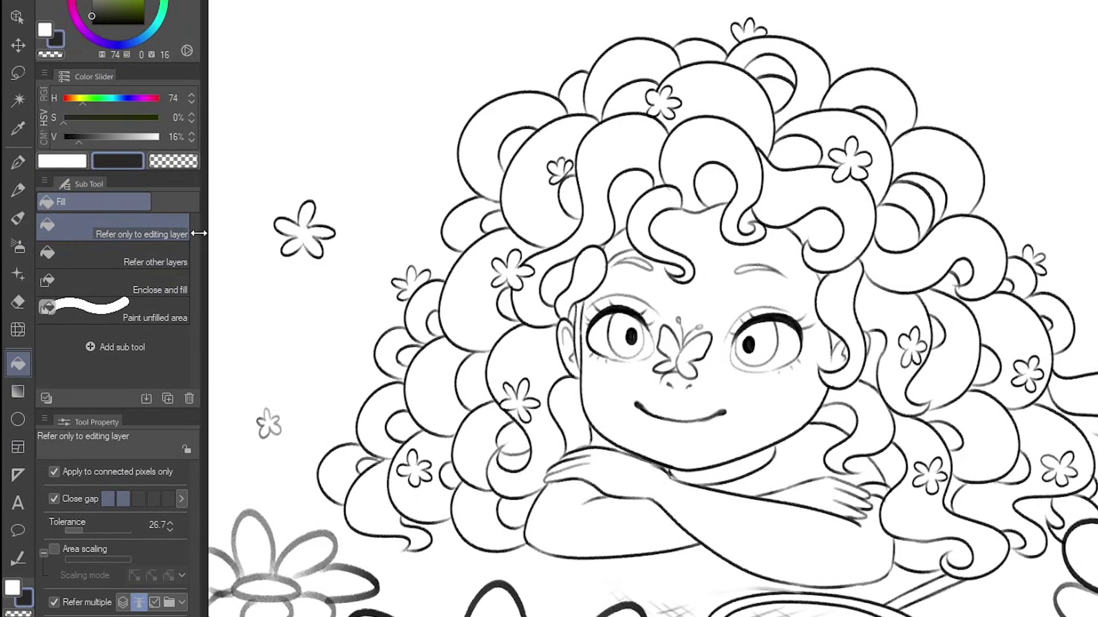
Choose the Enclose and fill sub tool and restore it to its default settings
click(165, 286)
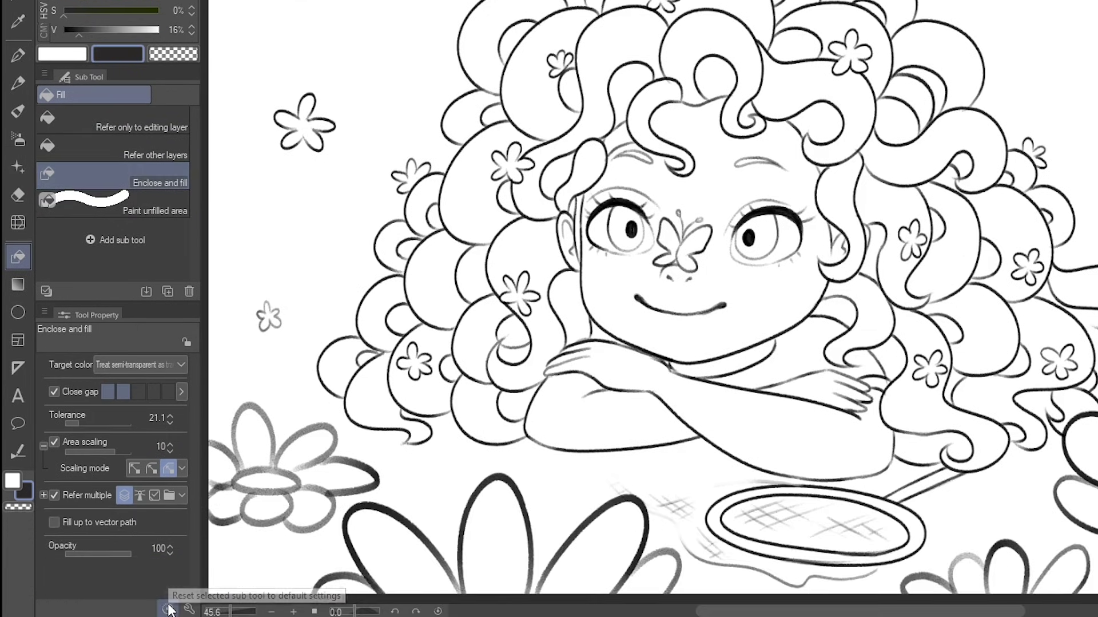
click(170, 610)
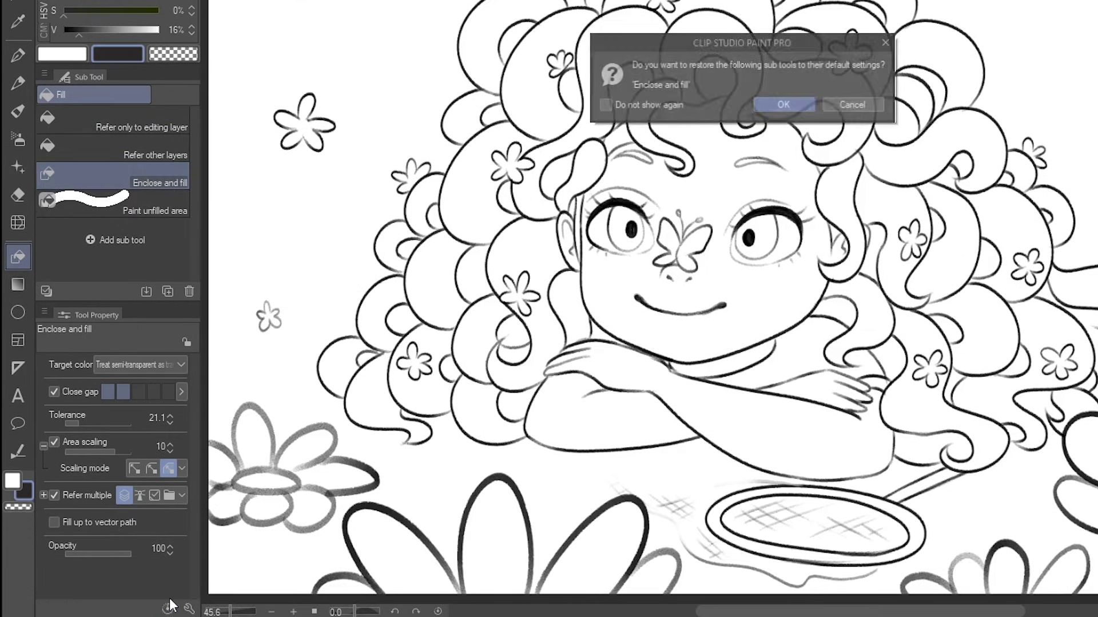
click(786, 103)
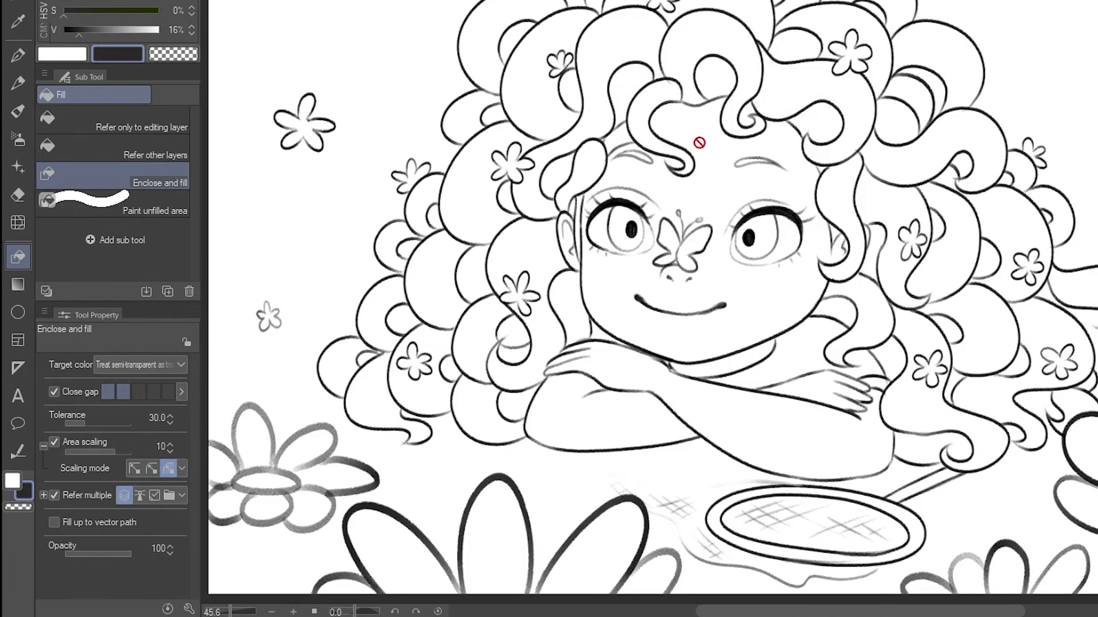
Set the target color to All enclosed areas including transparency and make the fill refer to the reference layer
click(154, 365)
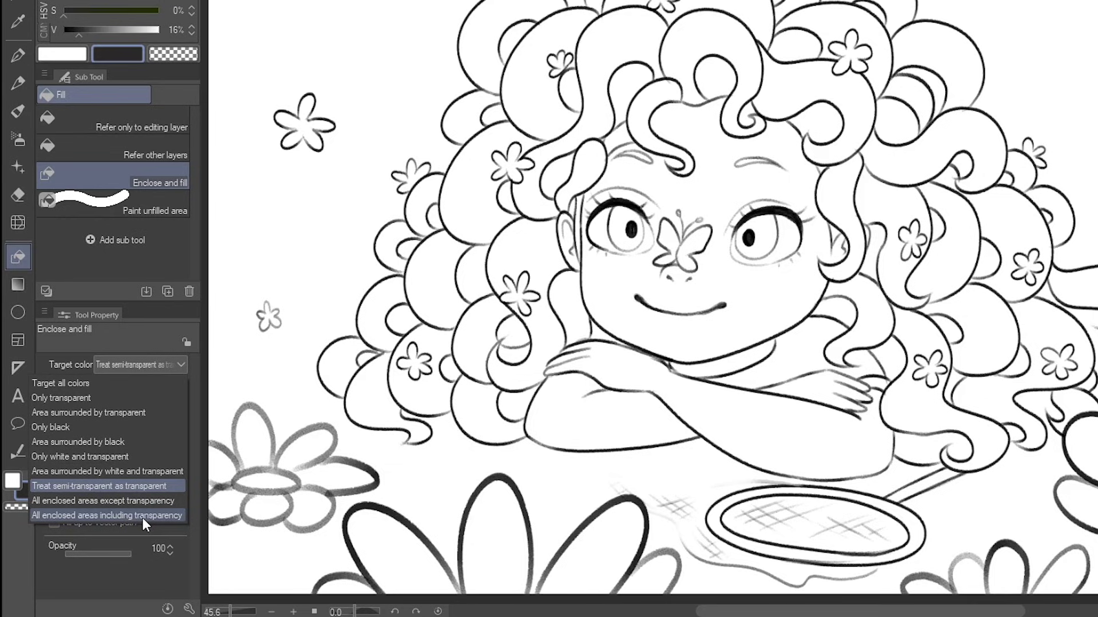
click(48, 514)
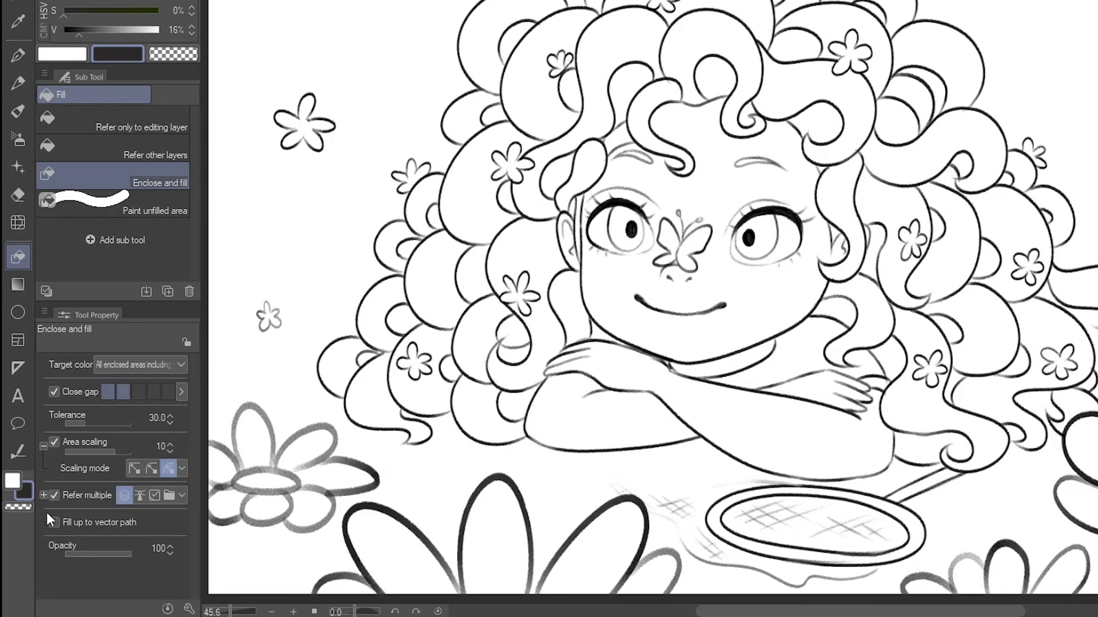
click(141, 495)
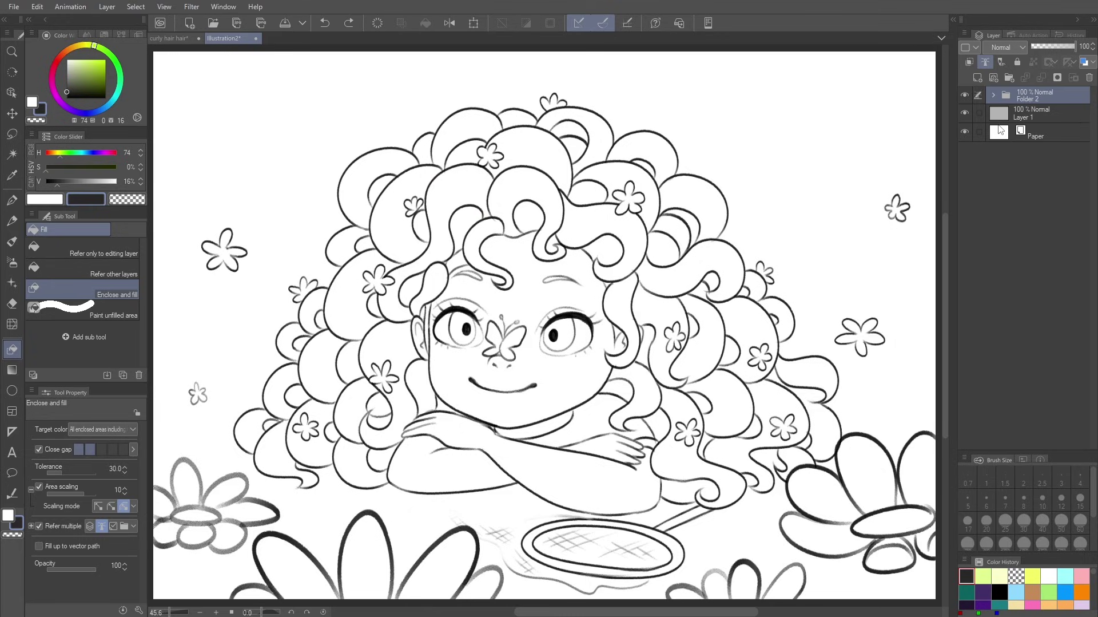
Make Layer 1, beneath the line-art folder, the active layer for the fill color
click(1036, 116)
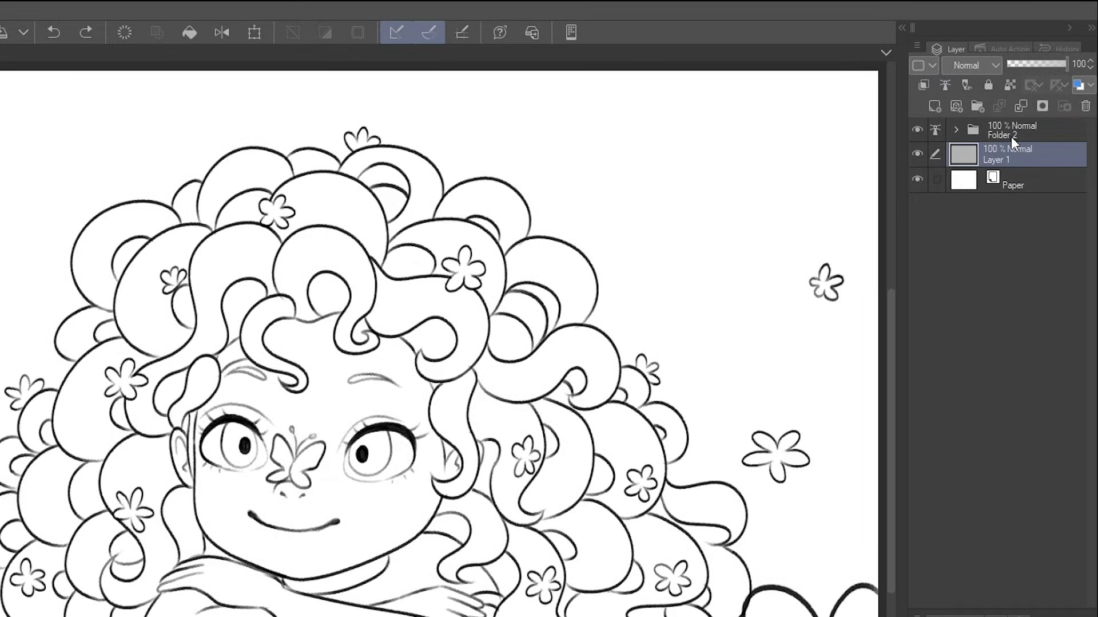
click(991, 123)
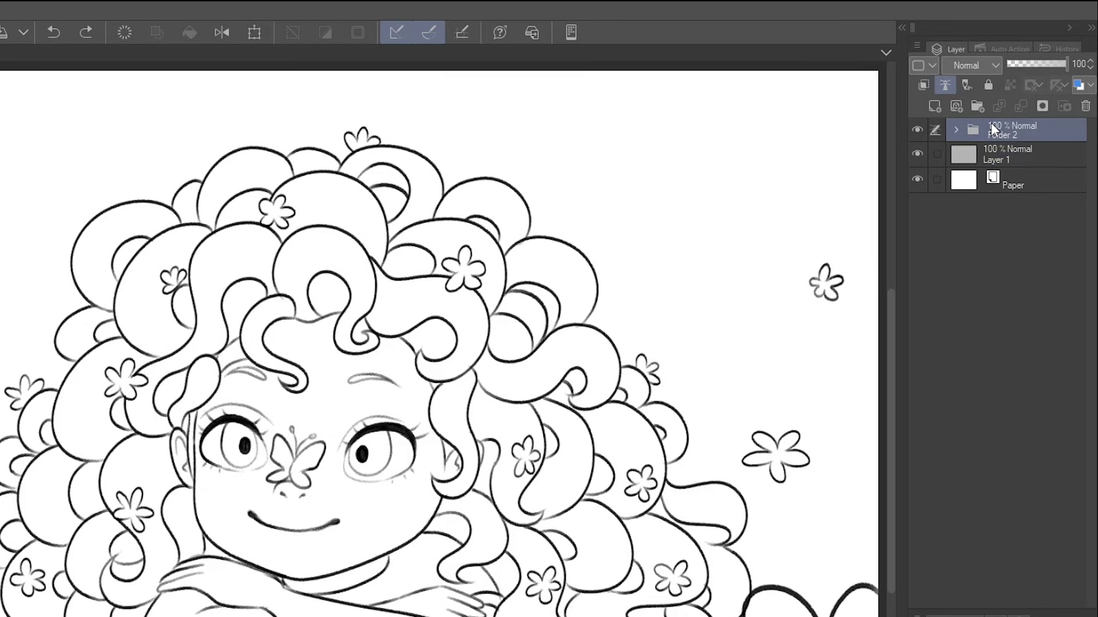
click(997, 149)
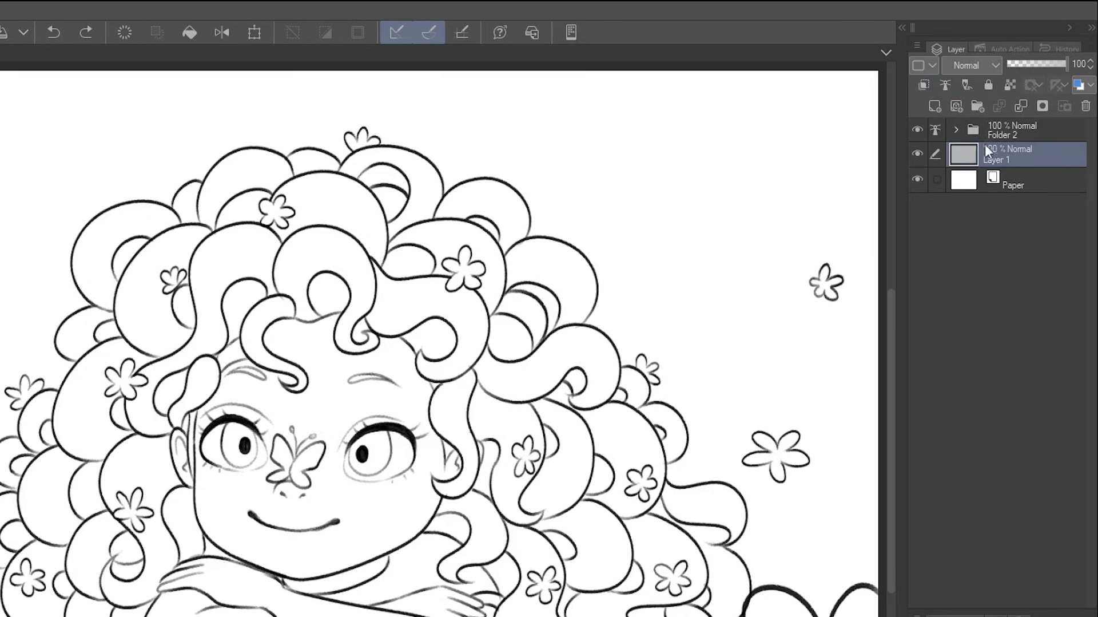
click(932, 106)
click(1086, 106)
mouse_move(991, 149)
mouse_down()
mouse_move(998, 119)
mouse_move(1016, 167)
mouse_up()
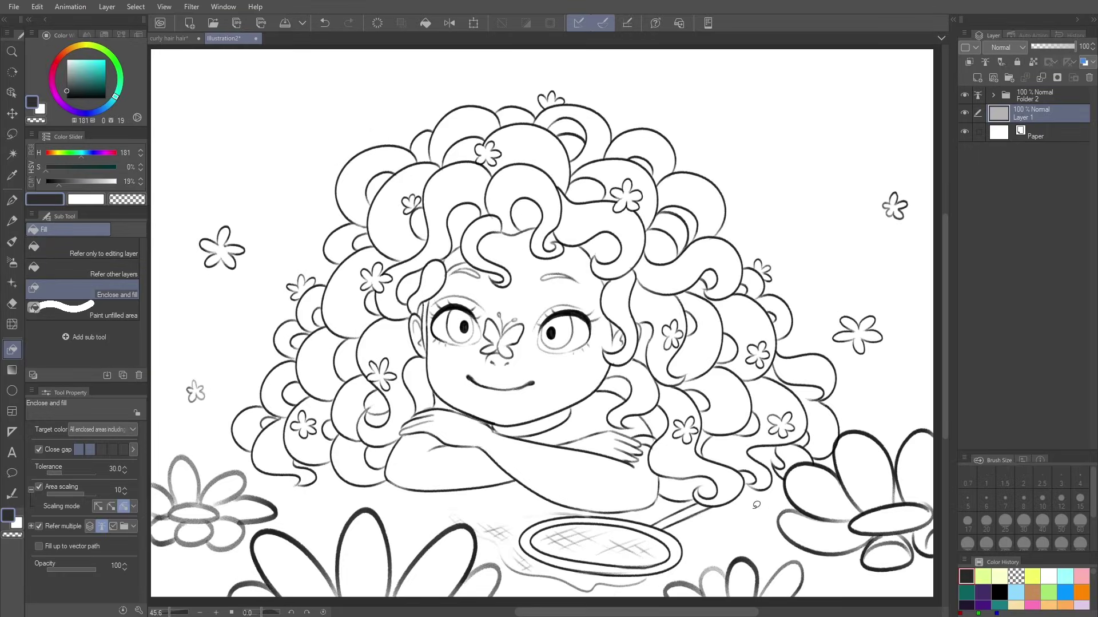
Fill the hair dark grey with Enclose and fill, and fill its missed section around the lower-right flower using Refer only to editing layer
mouse_move(754, 501)
mouse_down()
mouse_move(839, 463)
mouse_move(857, 429)
mouse_move(839, 349)
mouse_move(751, 194)
mouse_move(687, 124)
mouse_move(617, 84)
mouse_move(514, 80)
mouse_move(408, 109)
mouse_move(330, 188)
mouse_move(214, 427)
mouse_move(282, 487)
mouse_move(358, 504)
mouse_move(393, 486)
mouse_move(400, 448)
mouse_move(436, 395)
mouse_move(429, 334)
mouse_move(461, 283)
mouse_move(488, 297)
mouse_move(578, 270)
mouse_move(597, 301)
mouse_move(593, 400)
mouse_move(644, 441)
mouse_move(653, 491)
mouse_move(698, 518)
mouse_move(778, 513)
mouse_up()
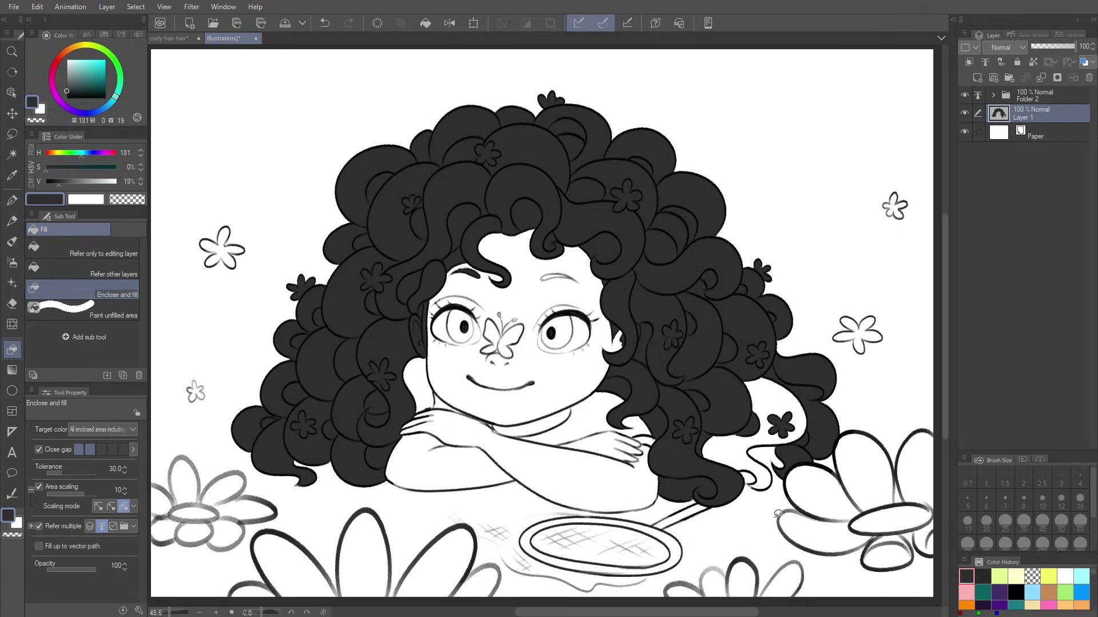
mouse_move(430, 353)
mouse_down()
mouse_move(402, 361)
mouse_move(403, 398)
mouse_move(417, 407)
mouse_move(468, 417)
mouse_move(531, 396)
mouse_move(436, 360)
mouse_move(401, 365)
mouse_up()
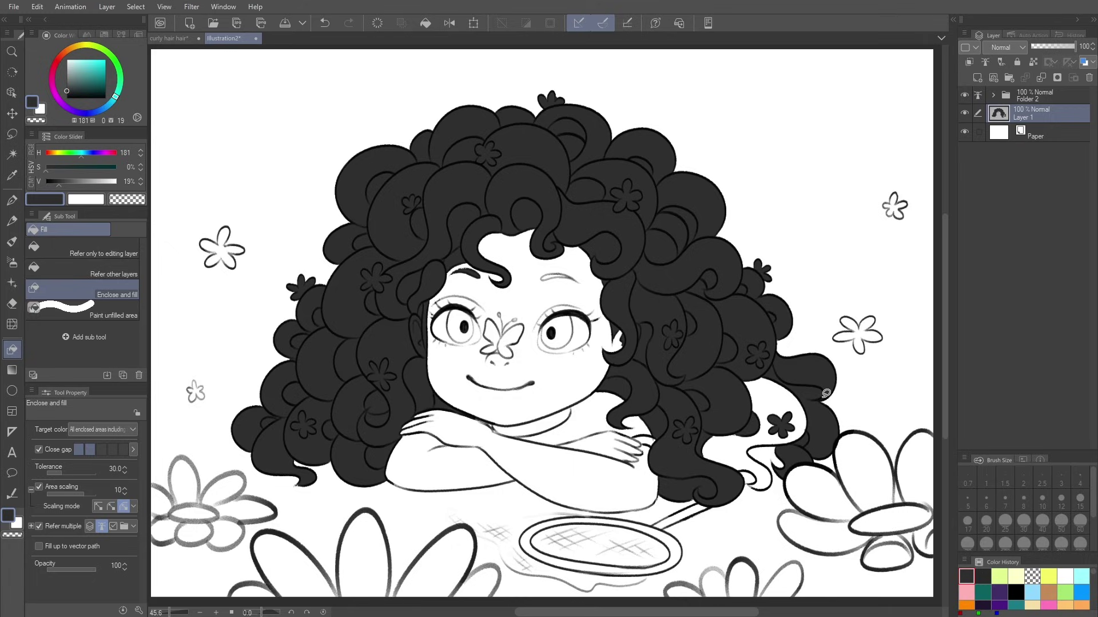
click(116, 255)
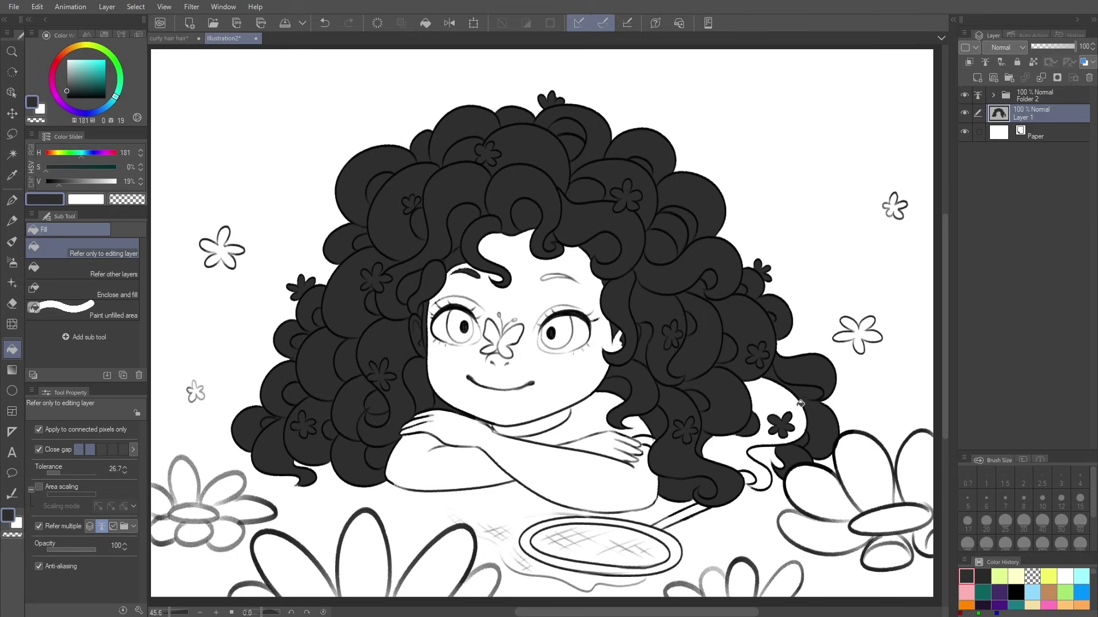
click(778, 396)
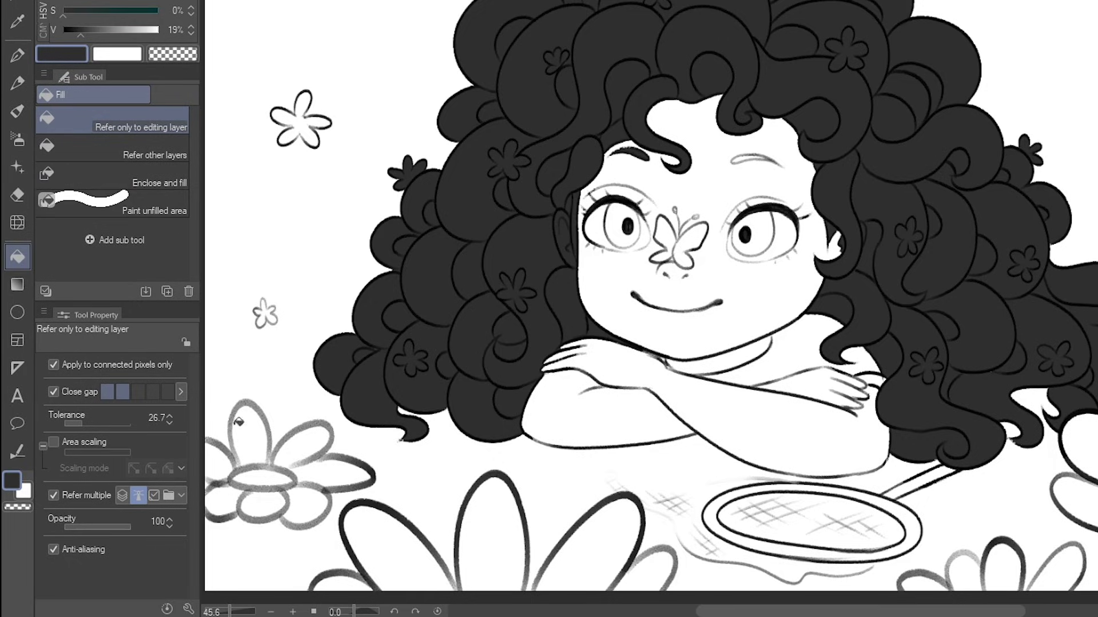
Set the fill tolerance to 31.4 with the reference layer as source, and inspect the hair for missed spots
click(138, 495)
click(99, 424)
drag(98, 424, 86, 424)
scroll(878, 308, up, 8)
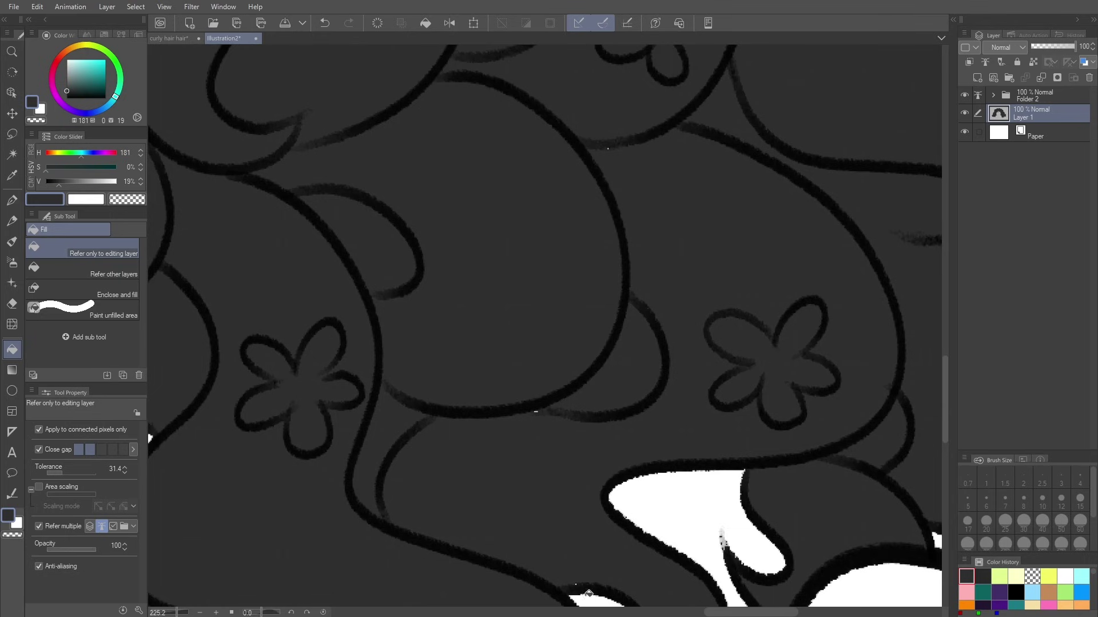
scroll(687, 532, down, 5)
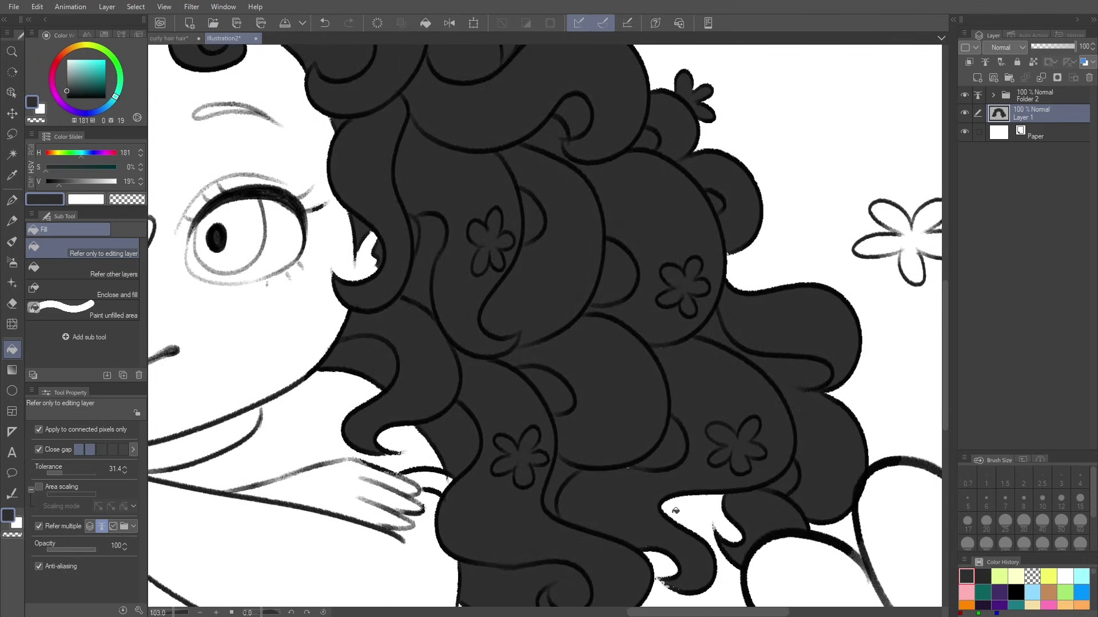
Erase the dark fill spilling onto the ear right of the face, using a small G-pen with the transparent color
key(p)
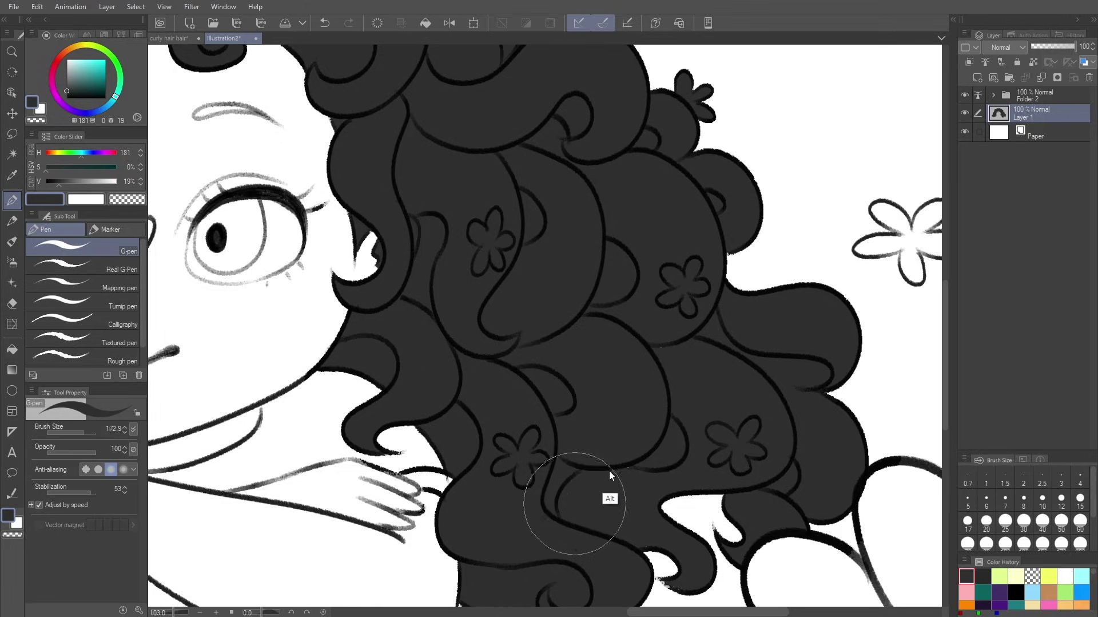
key(bracketleft)
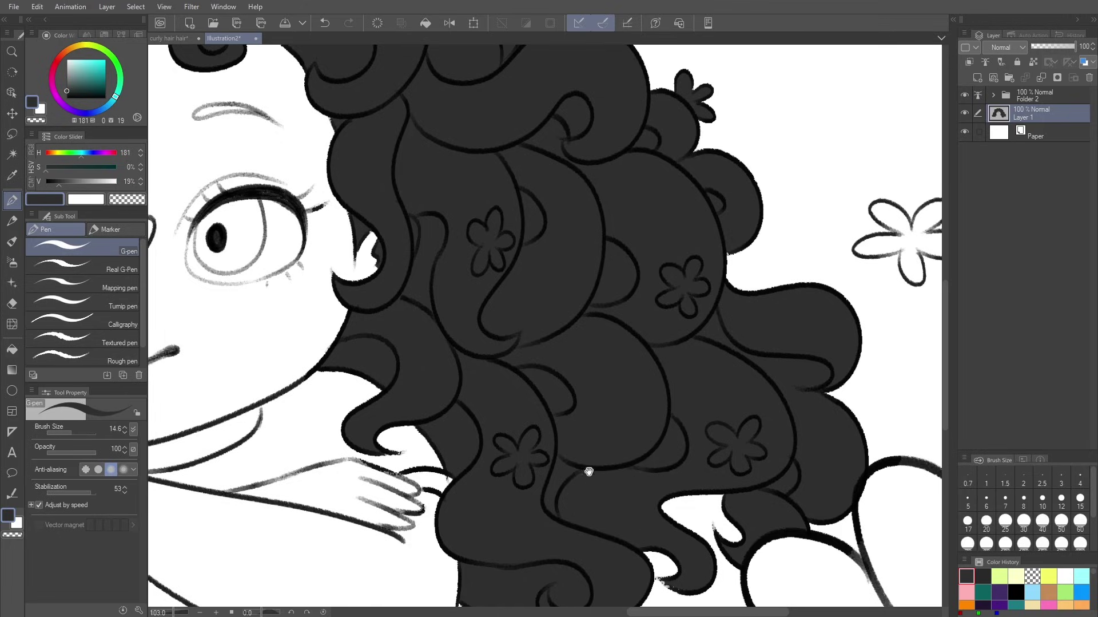
mouse_move(590, 471)
mouse_down()
mouse_move(753, 459)
mouse_move(749, 494)
mouse_up()
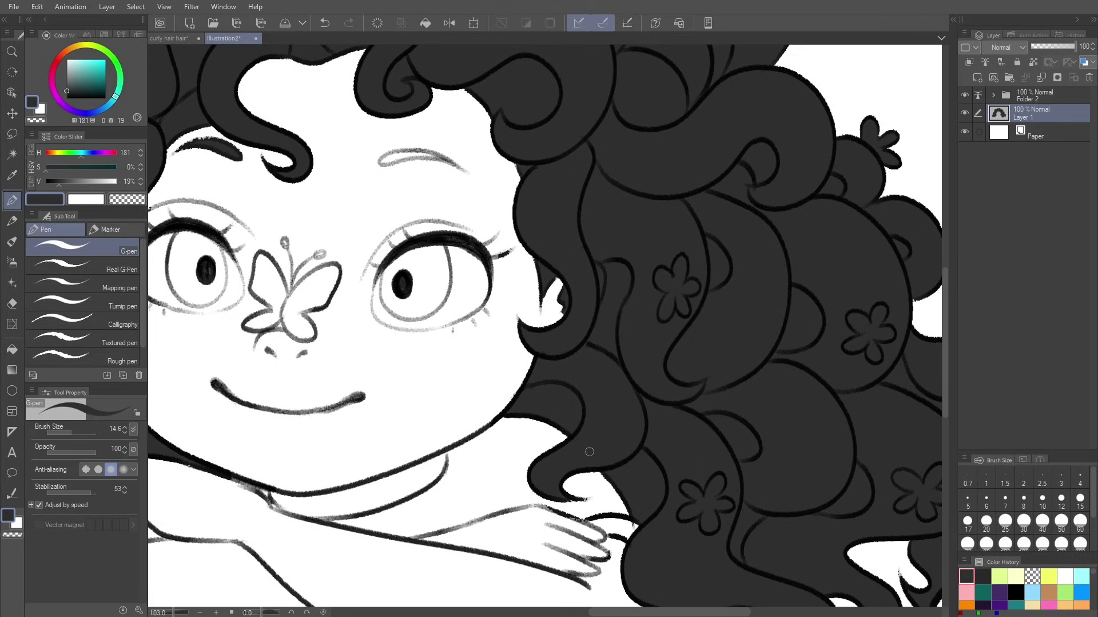
key(c)
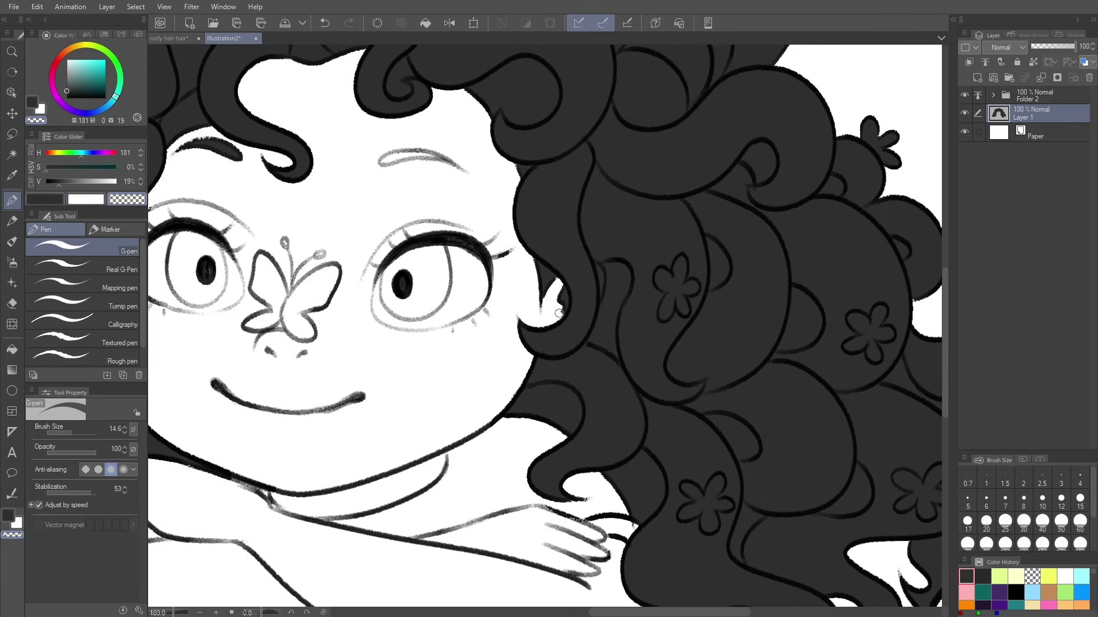
mouse_move(560, 312)
mouse_down()
mouse_move(557, 281)
mouse_move(560, 305)
mouse_up()
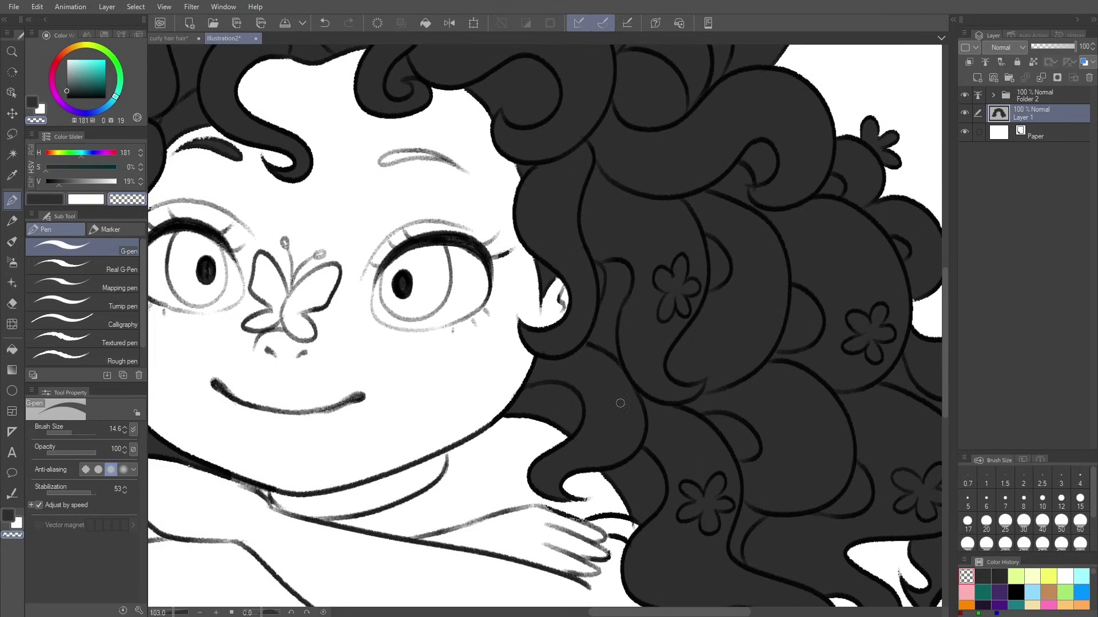
scroll(620, 402, down, 2)
mouse_move(490, 452)
mouse_down()
mouse_move(560, 480)
mouse_move(495, 452)
mouse_up()
drag(275, 331, 349, 346)
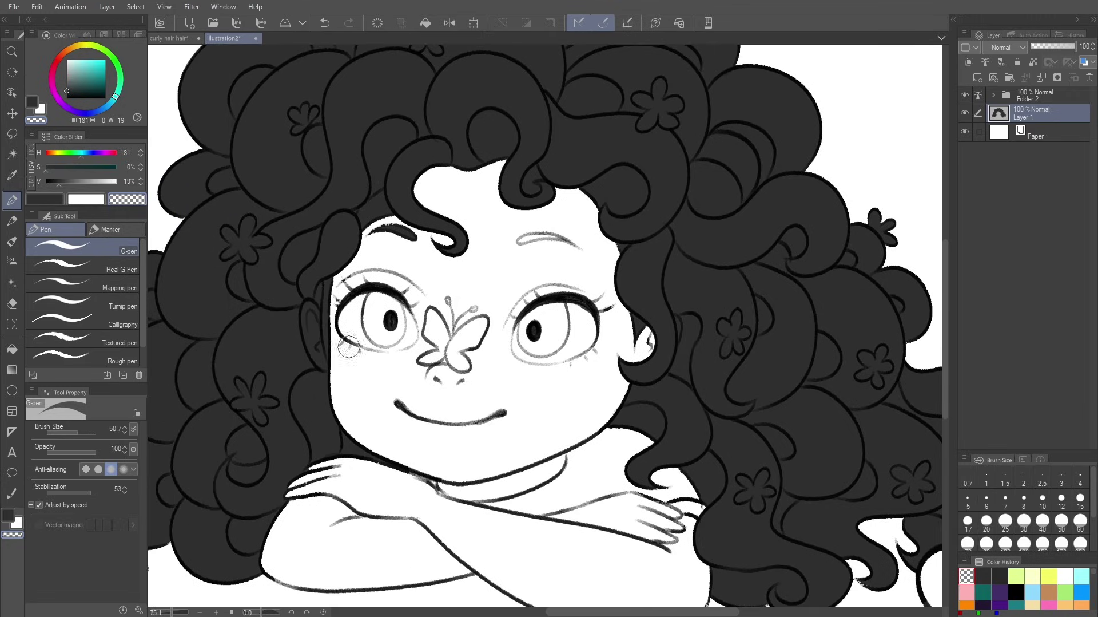
Select the ear left of the face with Selection for referred layers, clear its dark fill, and deselect
key(w)
click(319, 329)
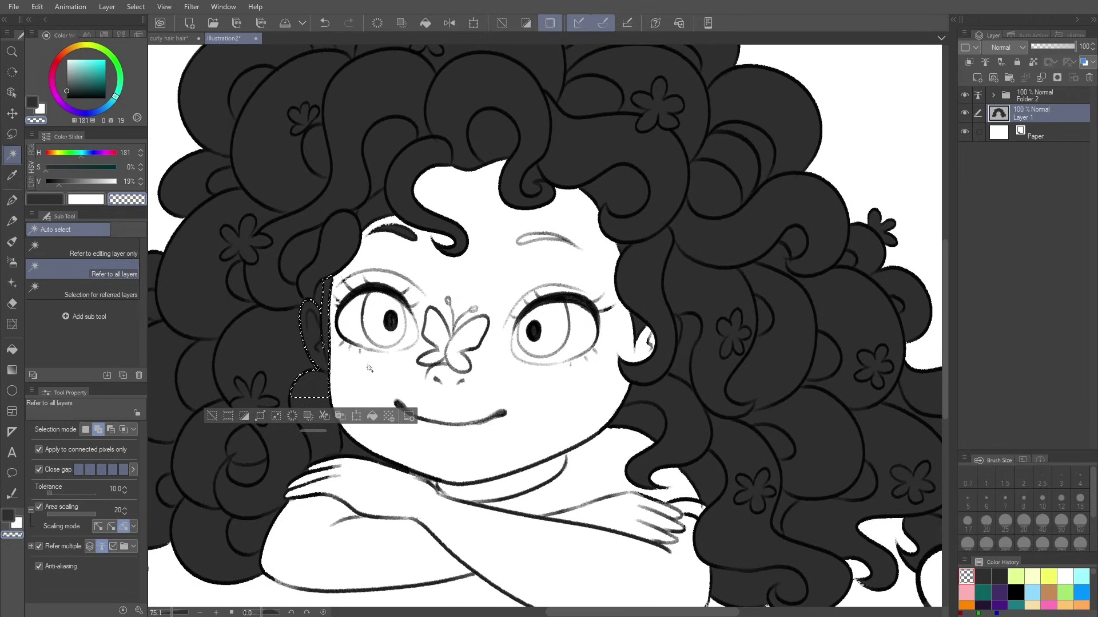
key(ctrl+z)
scroll(664, 315, down, 1)
click(103, 291)
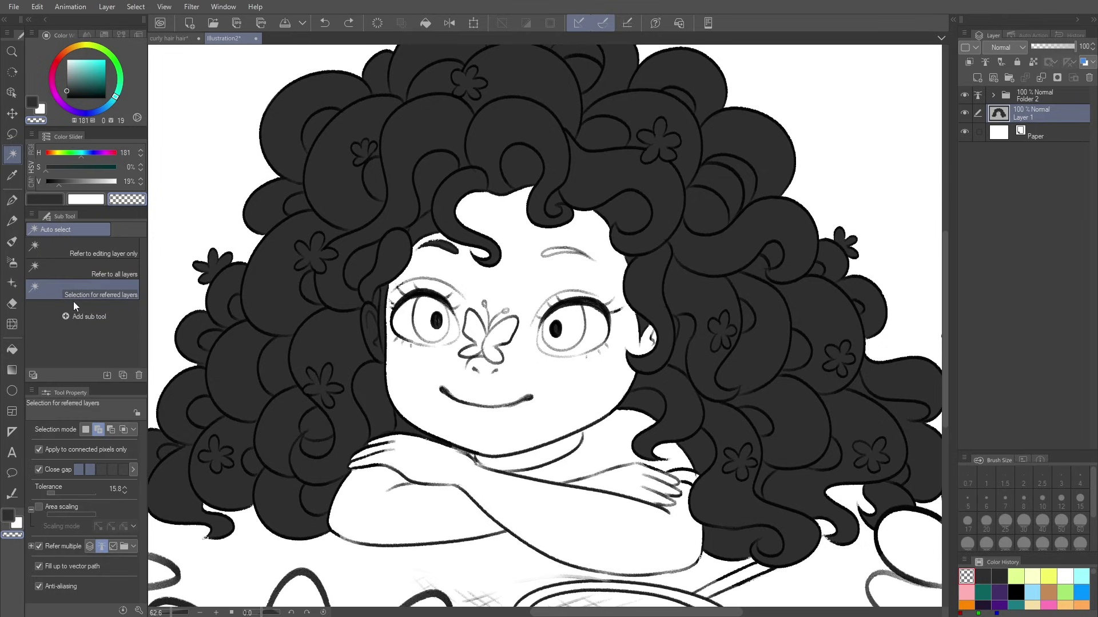
click(372, 332)
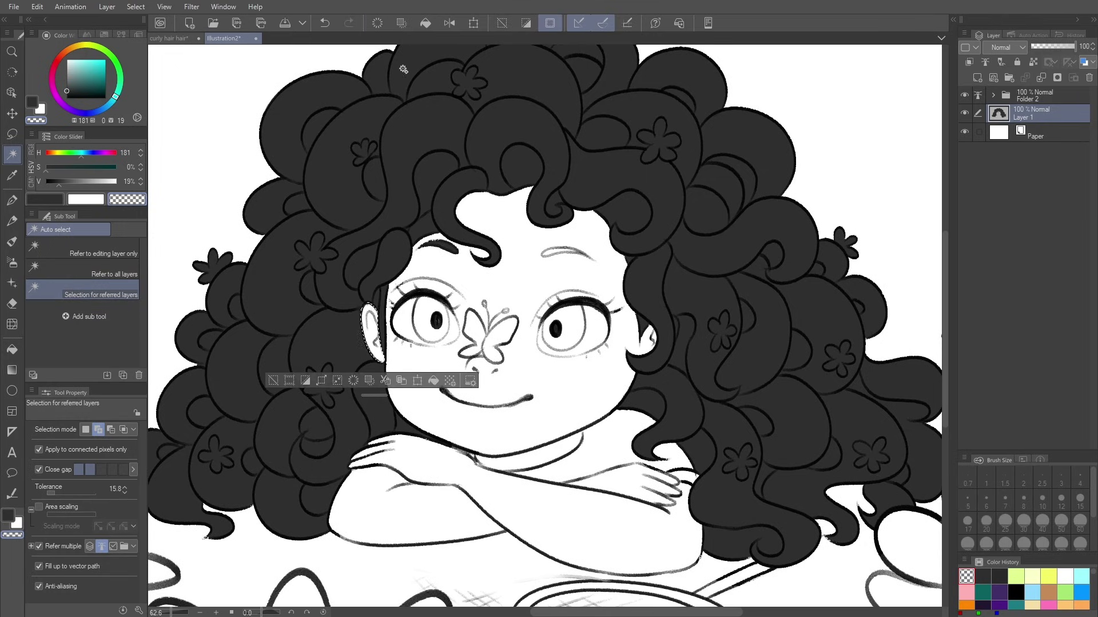
key(ctrl+d)
key(m)
scroll(737, 426, down, 2)
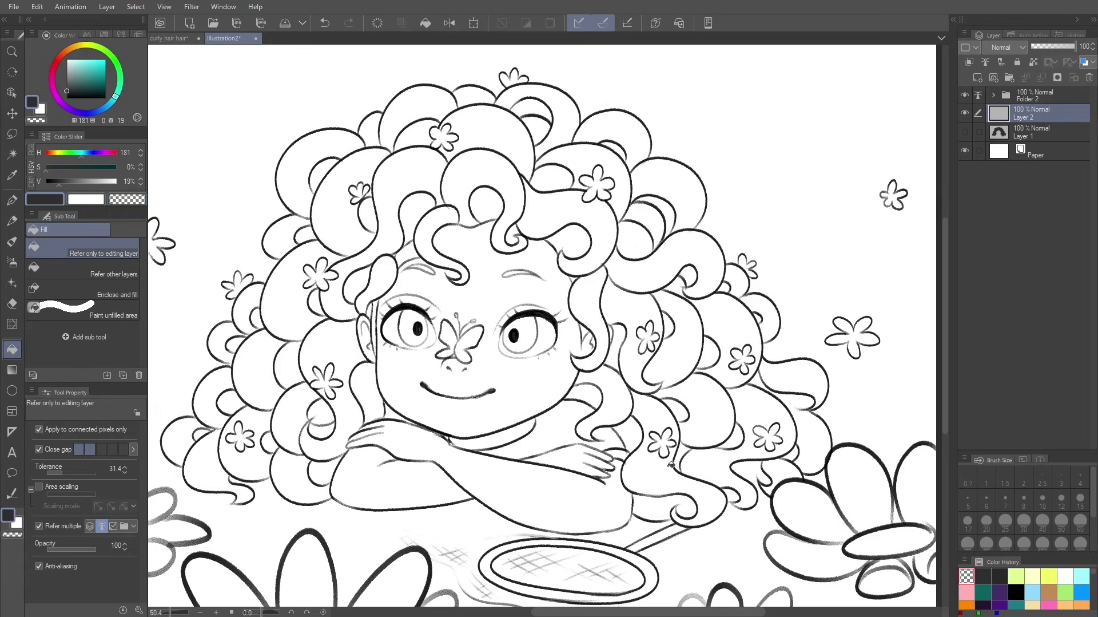
Fill the curls right of the face dark grey one by one on Layer 2 with Refer only to editing layer
click(664, 471)
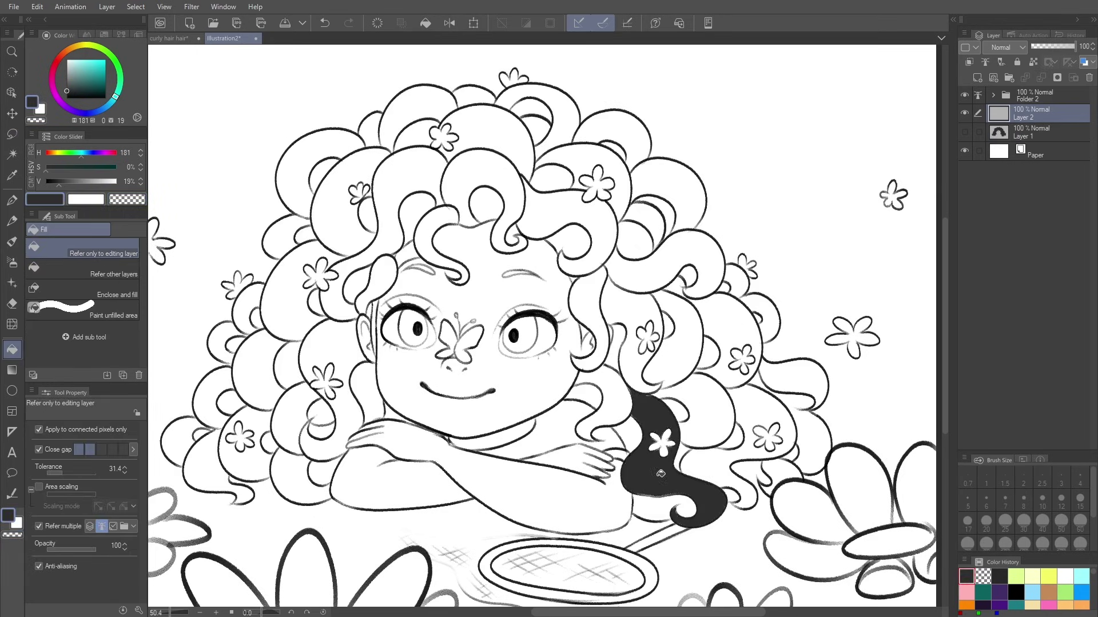
click(703, 457)
click(702, 402)
click(675, 410)
click(718, 367)
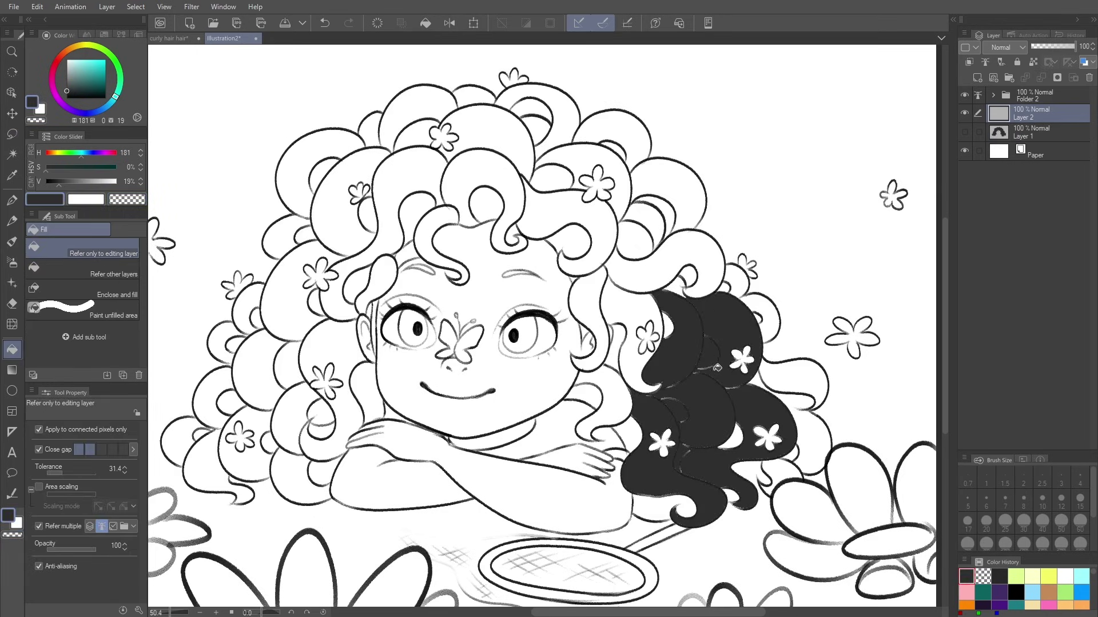
click(698, 293)
click(675, 286)
click(643, 303)
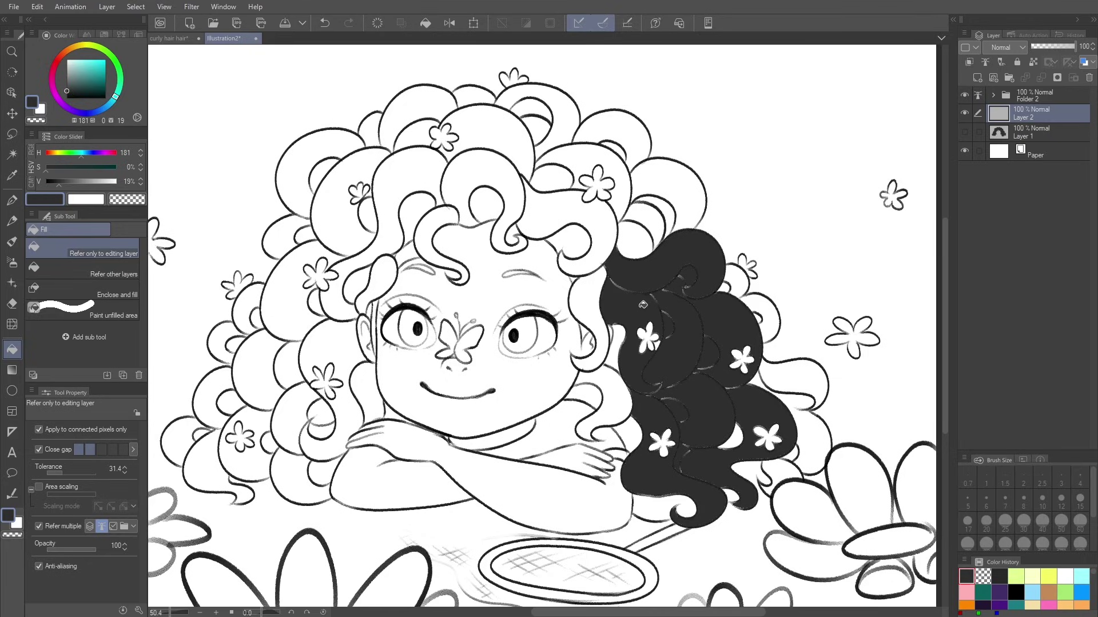
click(595, 286)
click(624, 328)
click(627, 358)
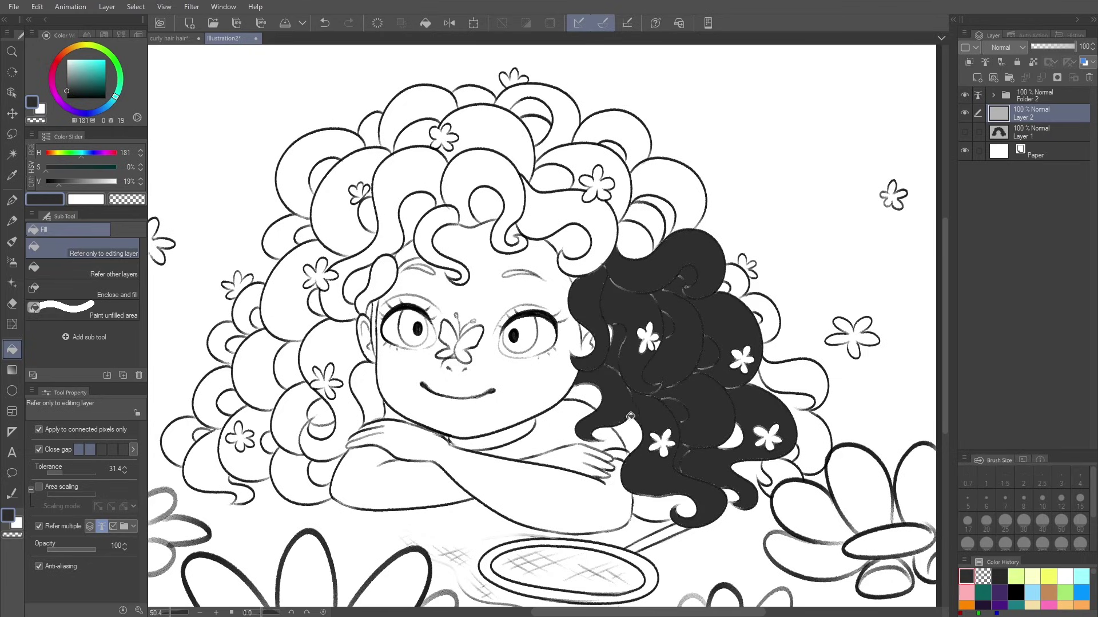
click(592, 395)
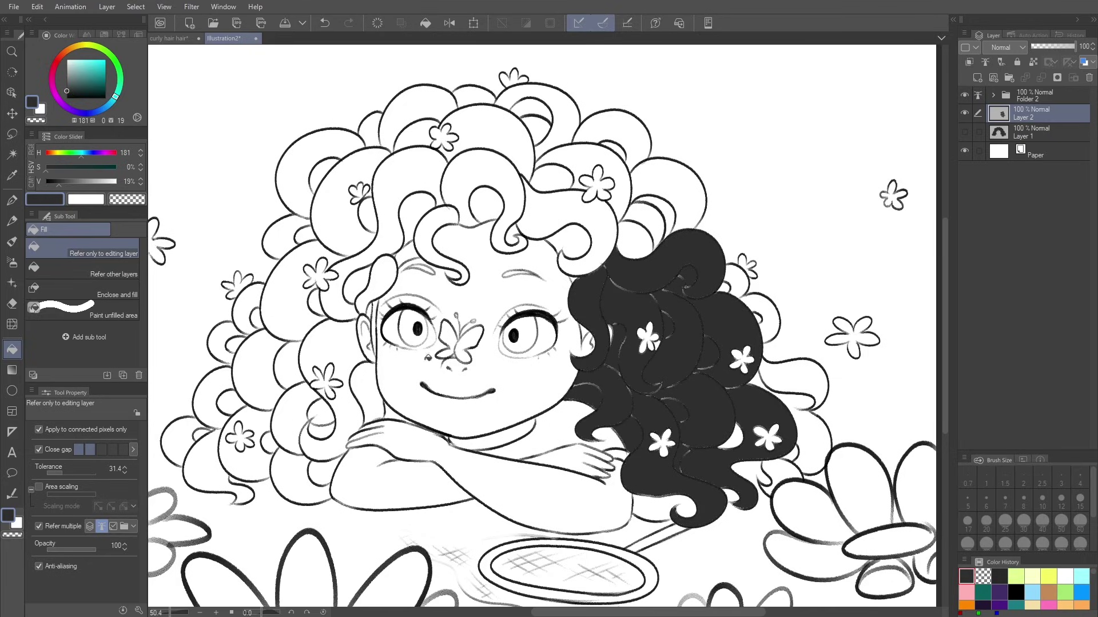
Inspect the filled curls for gaps along the line art, and undo the fills on Layer 2
scroll(728, 380, up, 6)
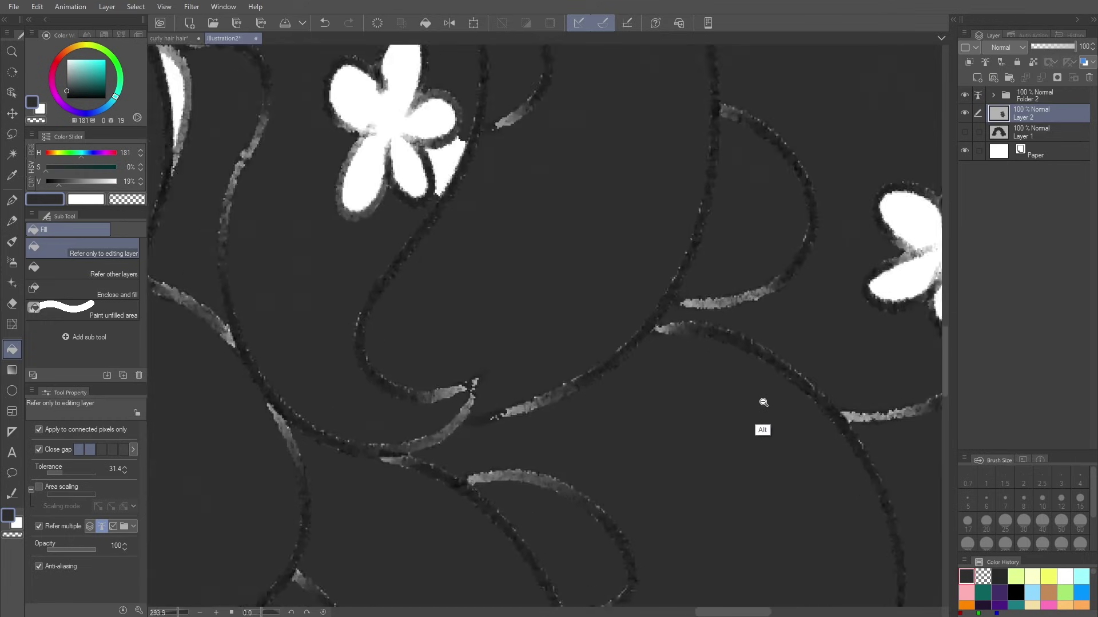
scroll(757, 403, down, 3)
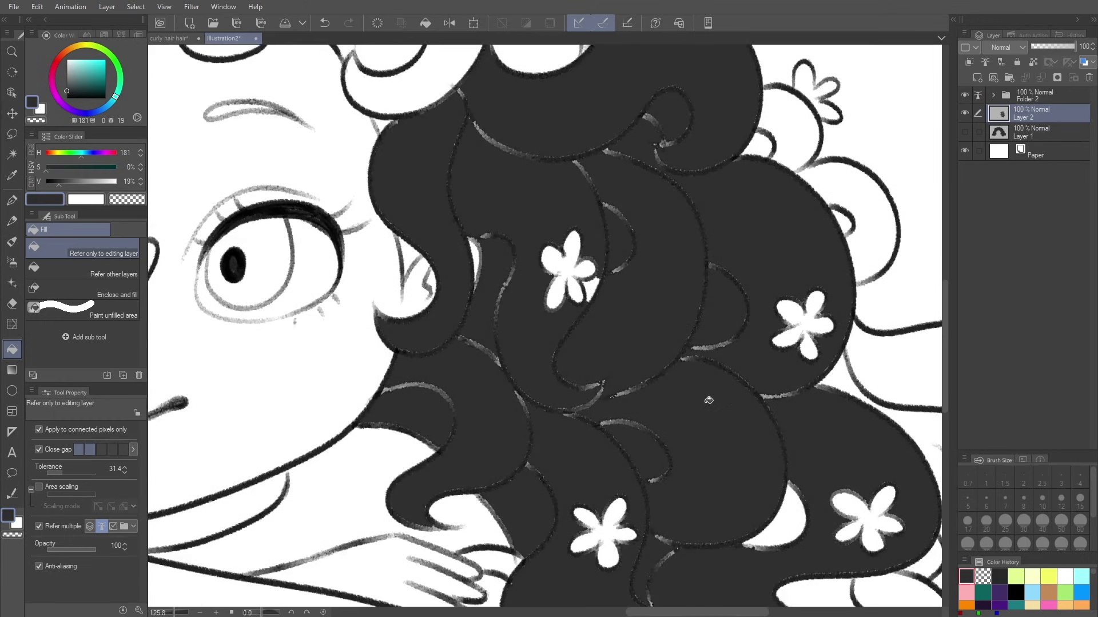
scroll(709, 400, down, 3)
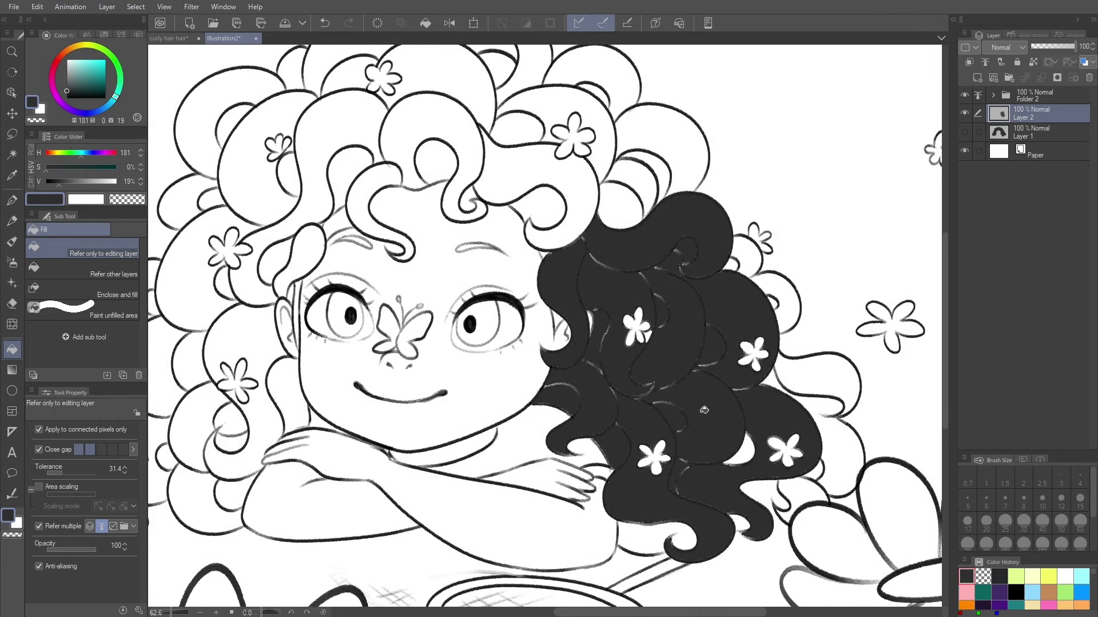
key(ctrl+z)
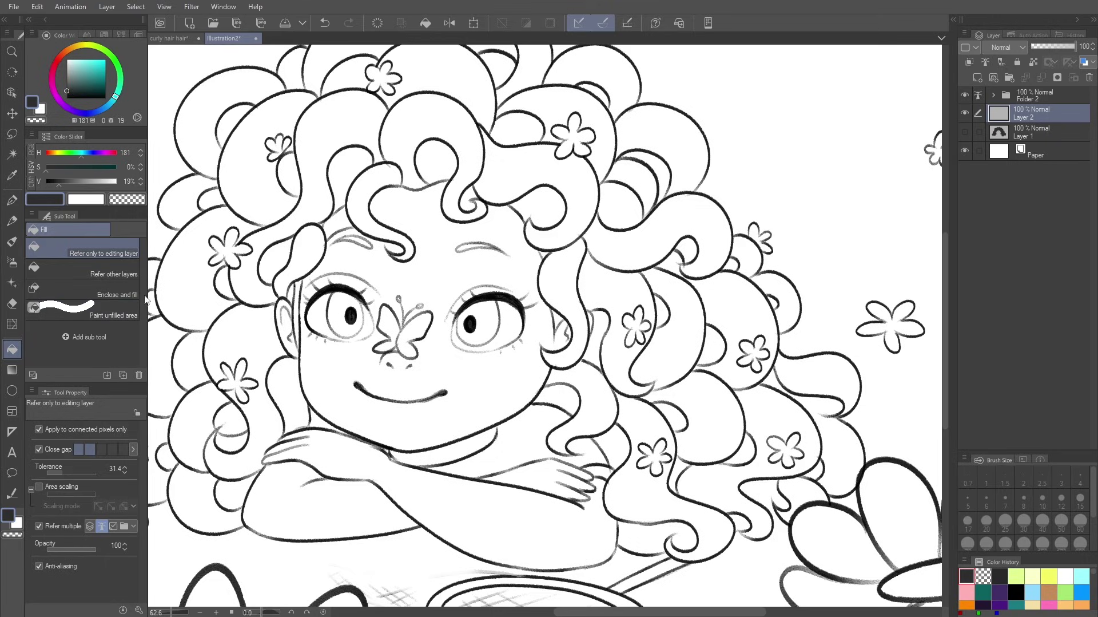
Fill the hair dark grey on Layer 2 with Enclose and fill, from the left curls across the top of the head
click(117, 293)
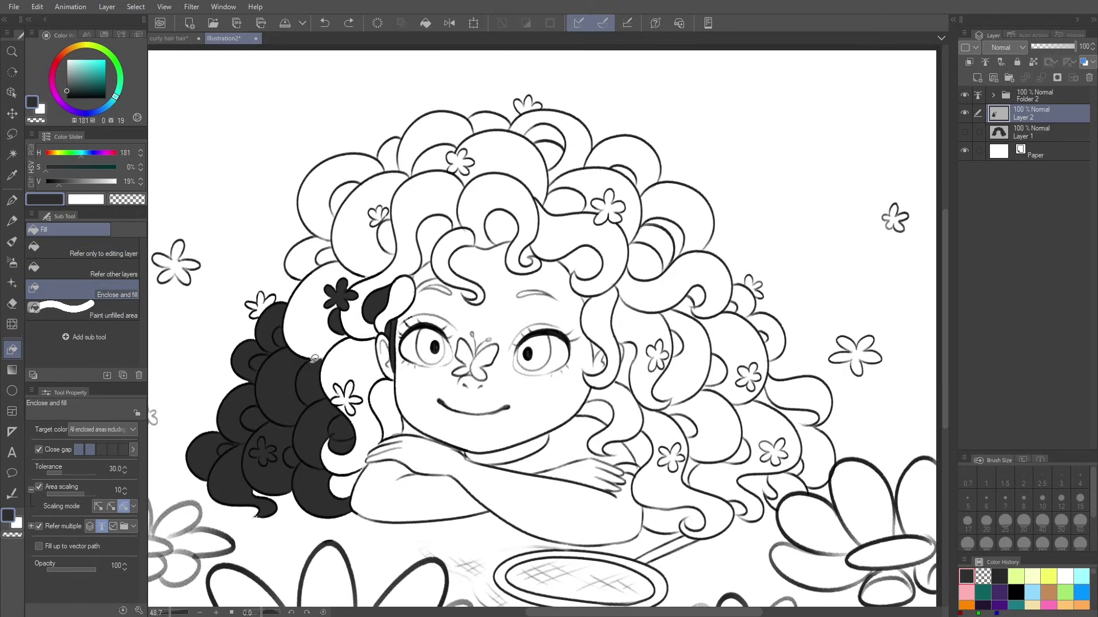
mouse_move(315, 358)
mouse_down()
mouse_move(349, 240)
mouse_move(349, 292)
mouse_move(438, 171)
mouse_move(377, 260)
mouse_up()
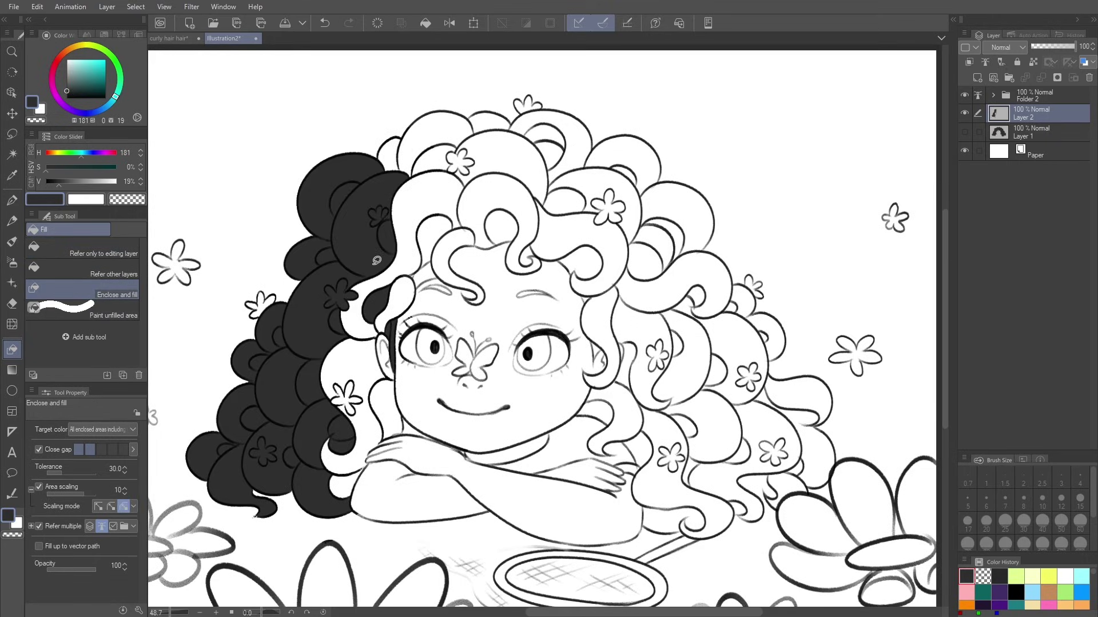
mouse_move(525, 112)
mouse_down()
mouse_move(503, 272)
mouse_move(578, 150)
mouse_up()
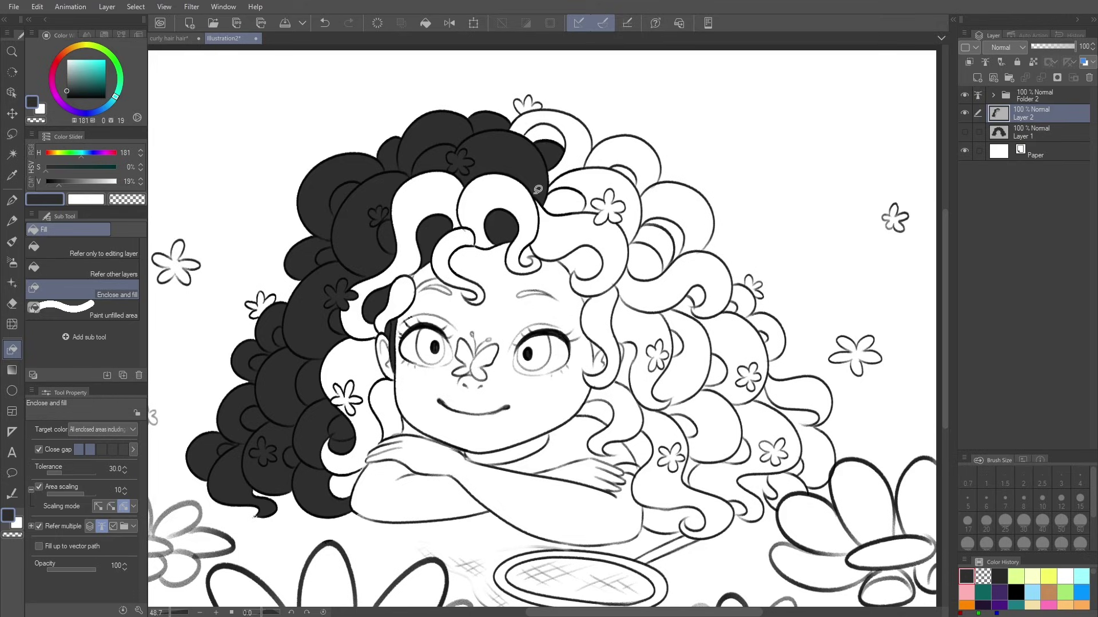
mouse_move(535, 187)
mouse_down()
mouse_move(532, 296)
mouse_move(555, 188)
mouse_up()
mouse_move(562, 278)
mouse_down()
mouse_move(425, 304)
mouse_move(570, 289)
mouse_up()
mouse_move(509, 269)
mouse_down()
mouse_move(492, 156)
mouse_move(406, 315)
mouse_move(470, 247)
mouse_up()
mouse_move(545, 184)
mouse_down()
mouse_move(563, 269)
mouse_move(575, 188)
mouse_up()
mouse_move(656, 173)
mouse_down()
mouse_move(520, 117)
mouse_move(686, 260)
mouse_up()
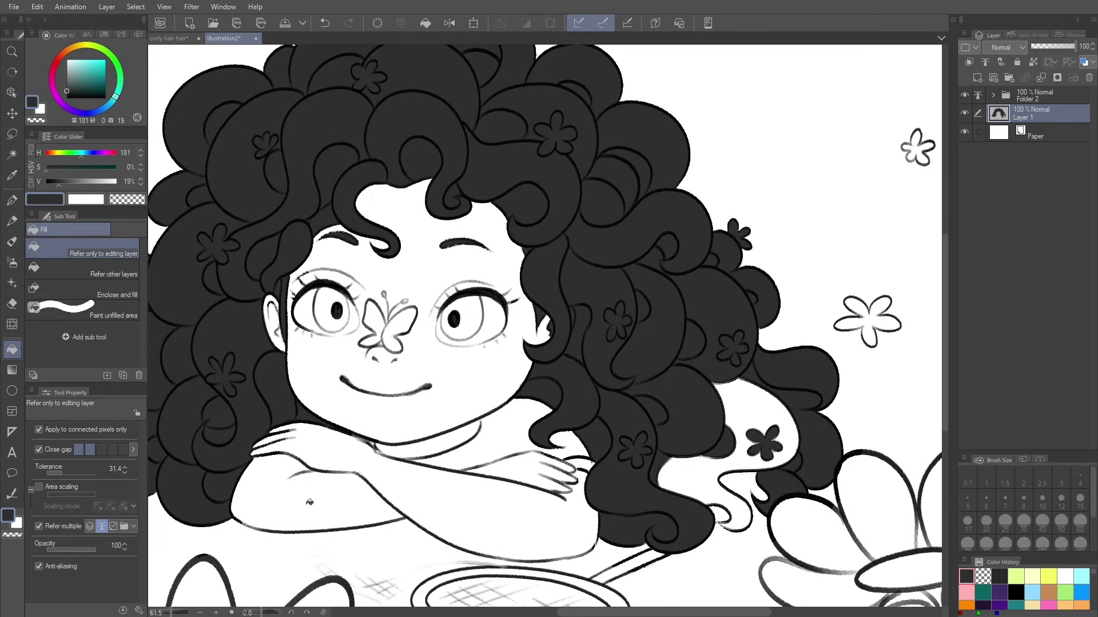
Try filling the white curl around the lower-right hair flower with Area scaling off, and undo the test fills
mouse_move(323, 513)
mouse_down()
mouse_move(340, 473)
mouse_move(335, 497)
mouse_up()
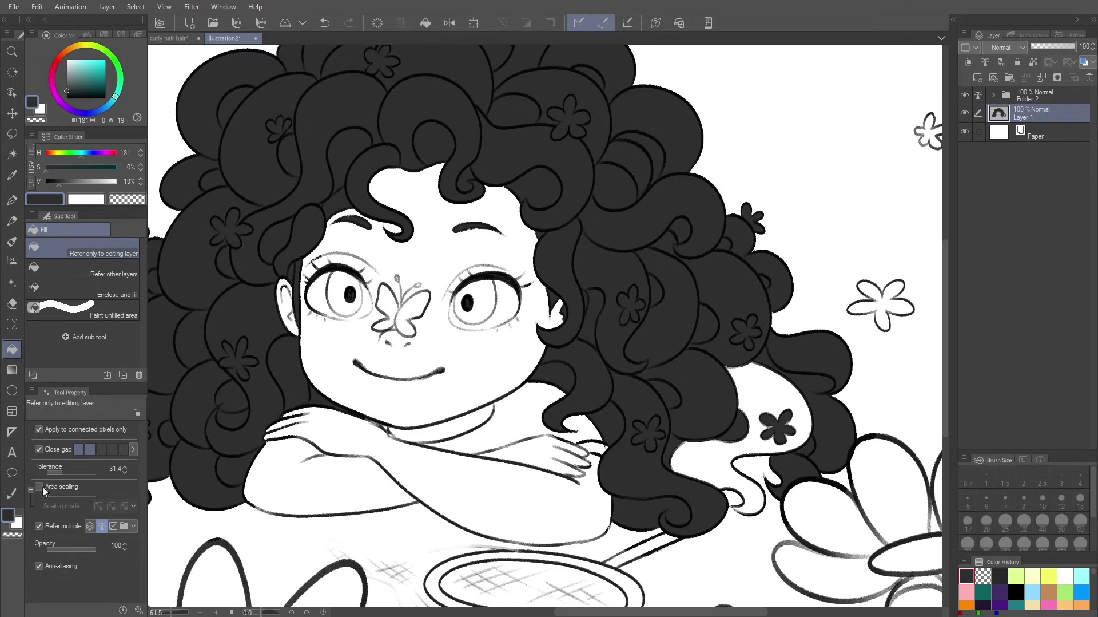
click(759, 392)
key(ctrl+z)
click(773, 412)
scroll(803, 492, up, 3)
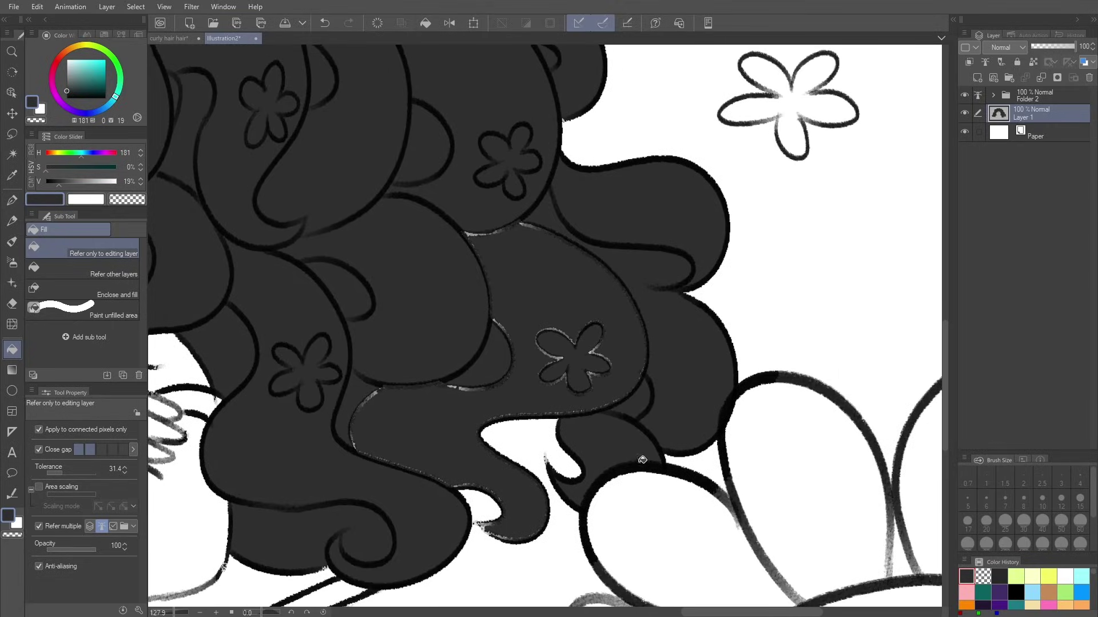
drag(620, 468, 663, 472)
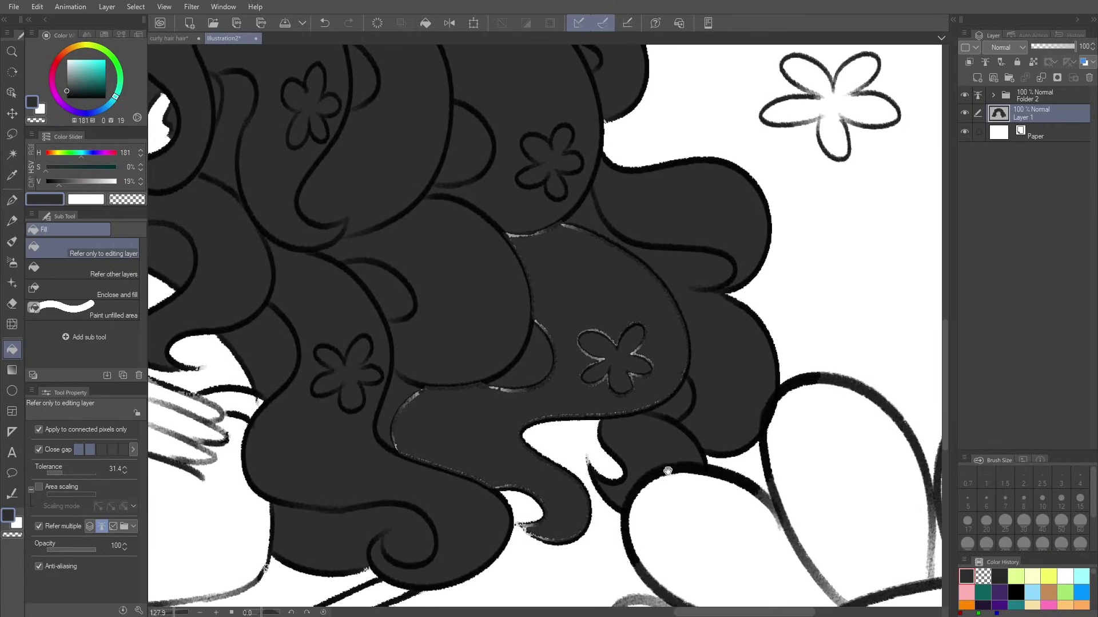
key(ctrl+z)
click(563, 313)
key(ctrl+z)
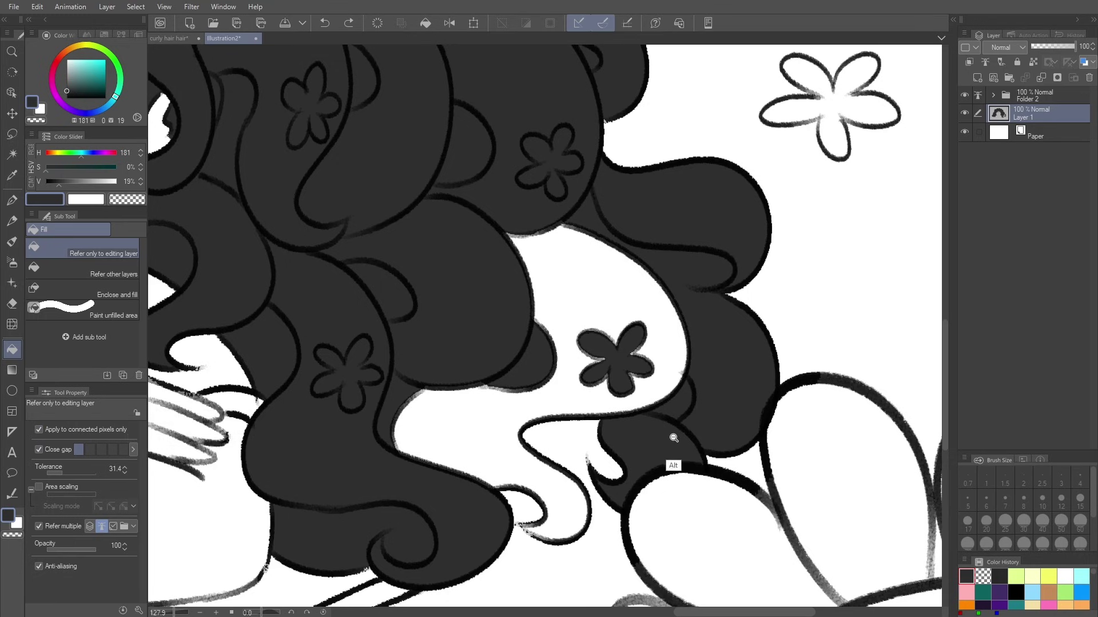
Set the drawing color to an orange skin tone of H 22, S 54, V 96 for the neck area
scroll(667, 436, down, 5)
scroll(657, 431, up, 1)
drag(658, 431, 720, 414)
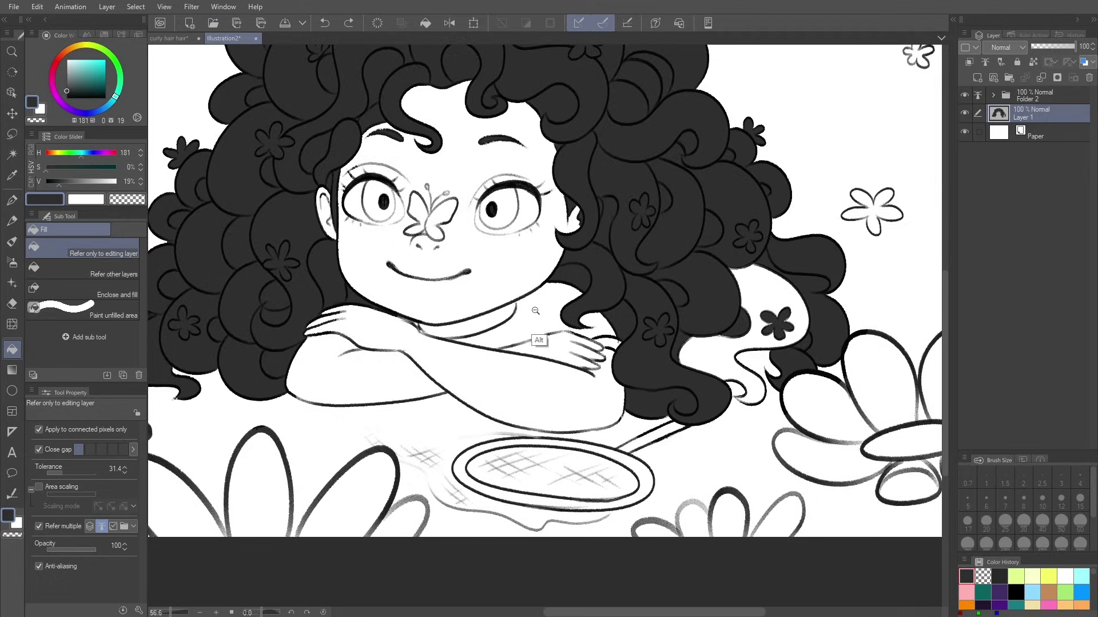
scroll(557, 350, up, 8)
scroll(594, 364, up, 1)
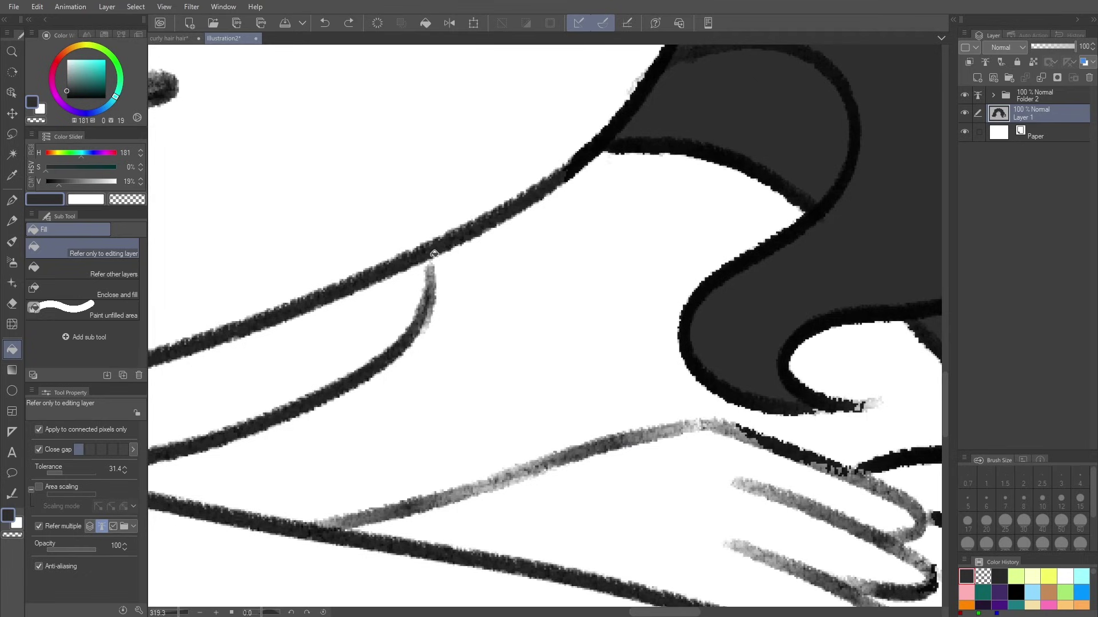
click(68, 53)
click(88, 61)
Try filling the neck and shoulder with Close gap at its lowest level, and undo the fill
click(496, 307)
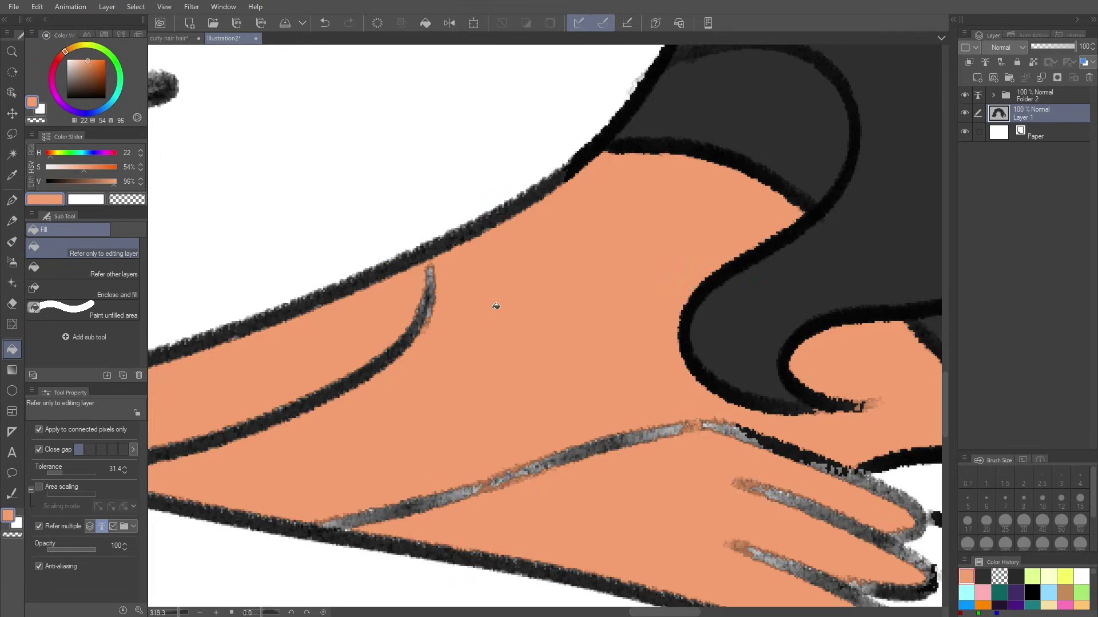
drag(278, 373, 385, 366)
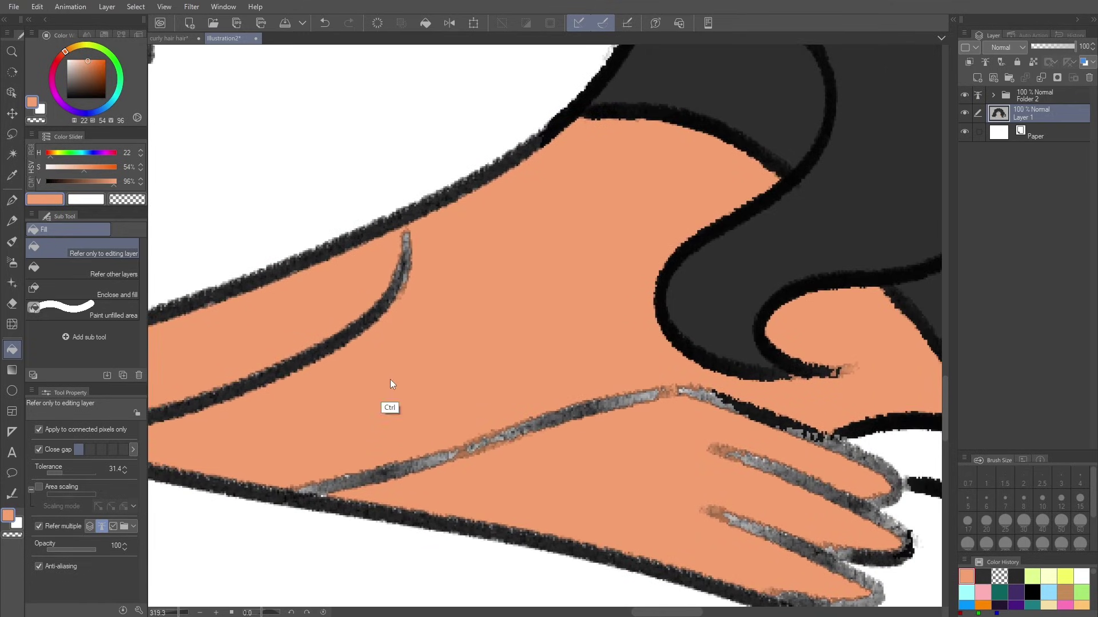
key(ctrl+z)
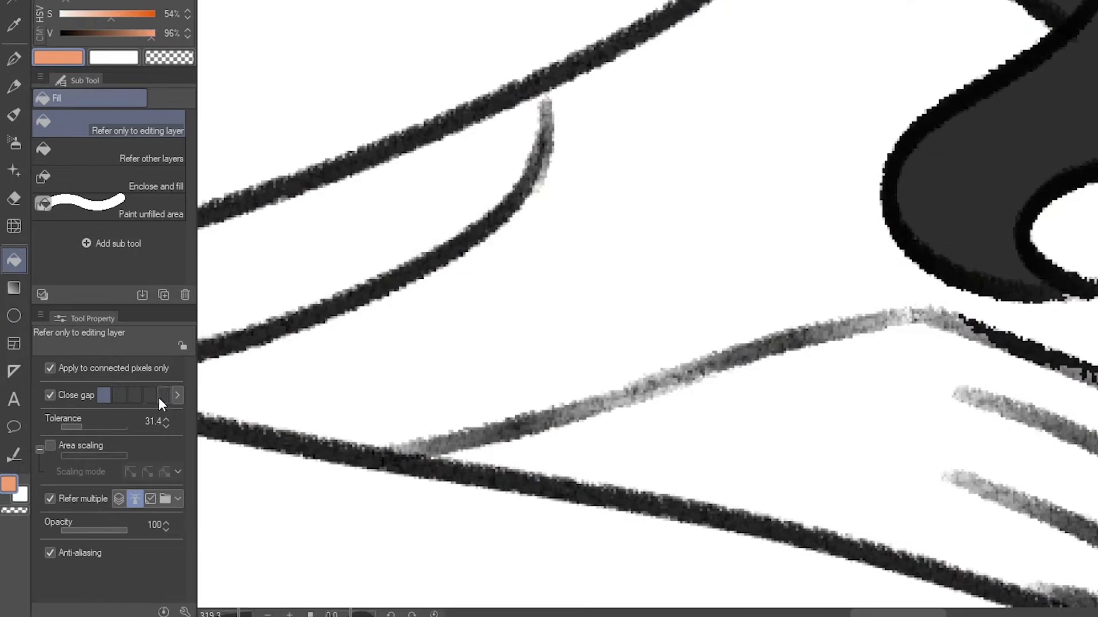
Raise Close gap to its fourth level and fill the shoulder area between the neck line and the arm orange
click(144, 395)
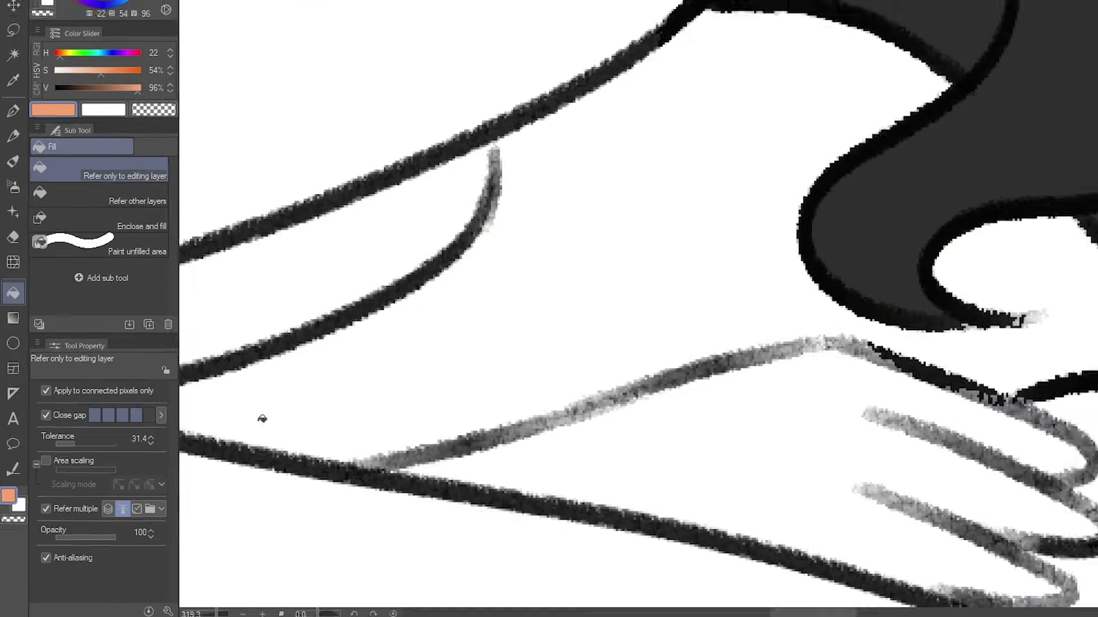
click(588, 253)
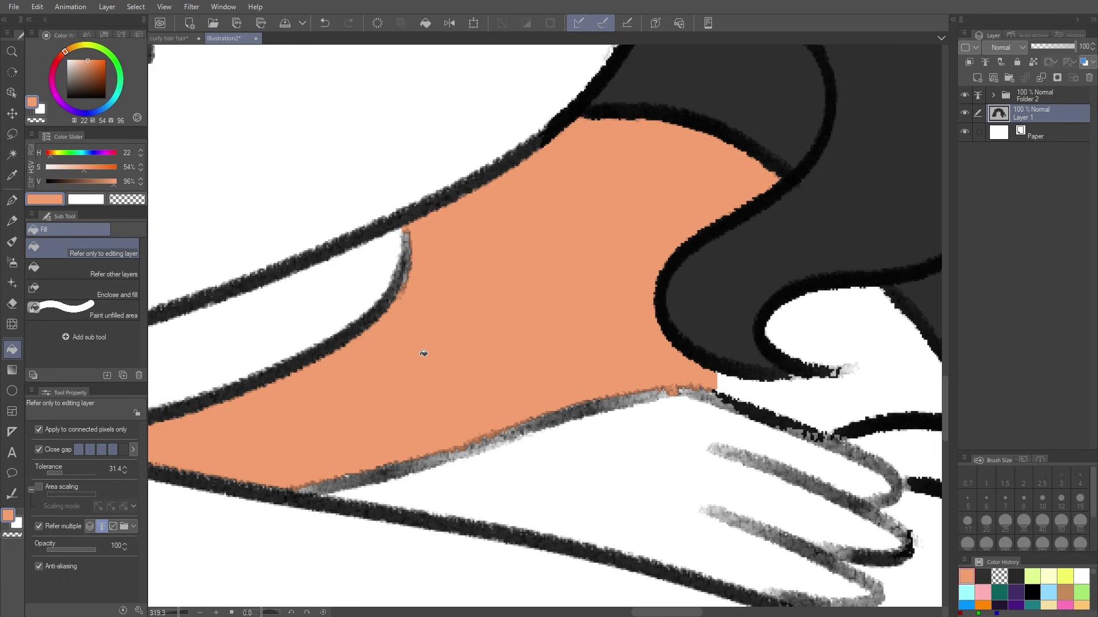
scroll(529, 369, down, 6)
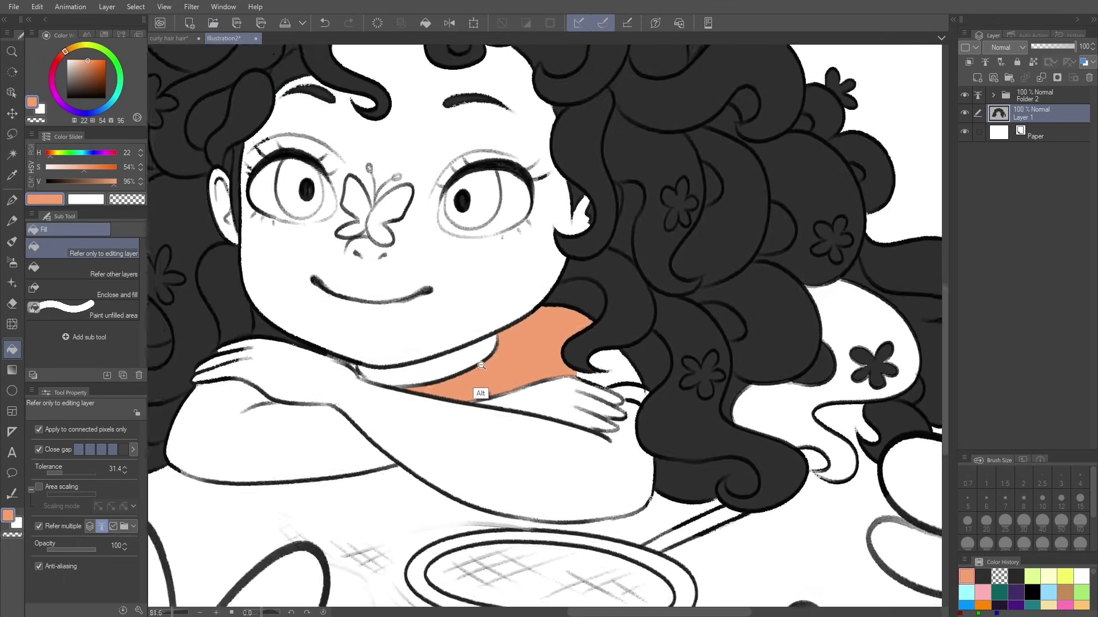
Try filling the shoulder area orange with Tolerance raised to 72.1, and undo the fill
drag(585, 396, 590, 438)
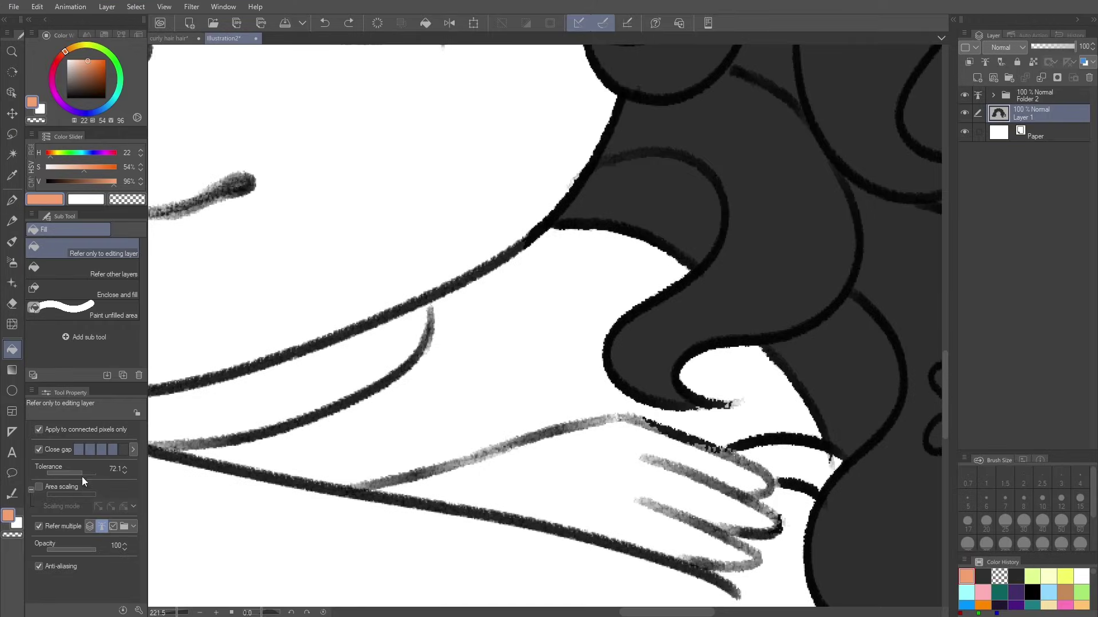
click(115, 472)
key(Return)
click(529, 387)
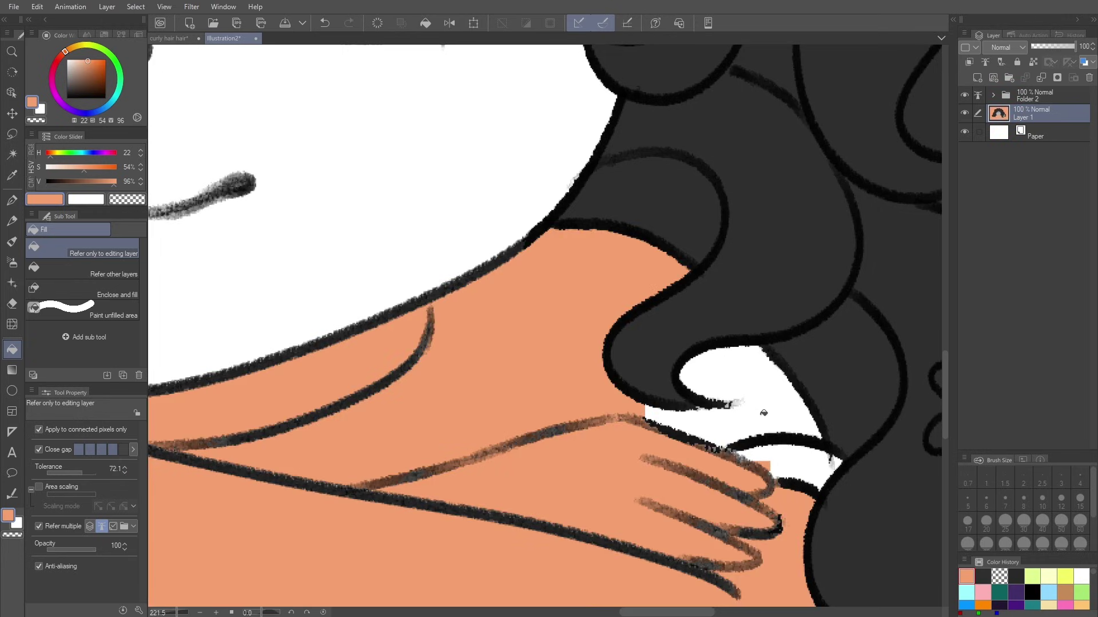
scroll(763, 411, down, 3)
scroll(743, 441, up, 1)
scroll(568, 419, up, 1)
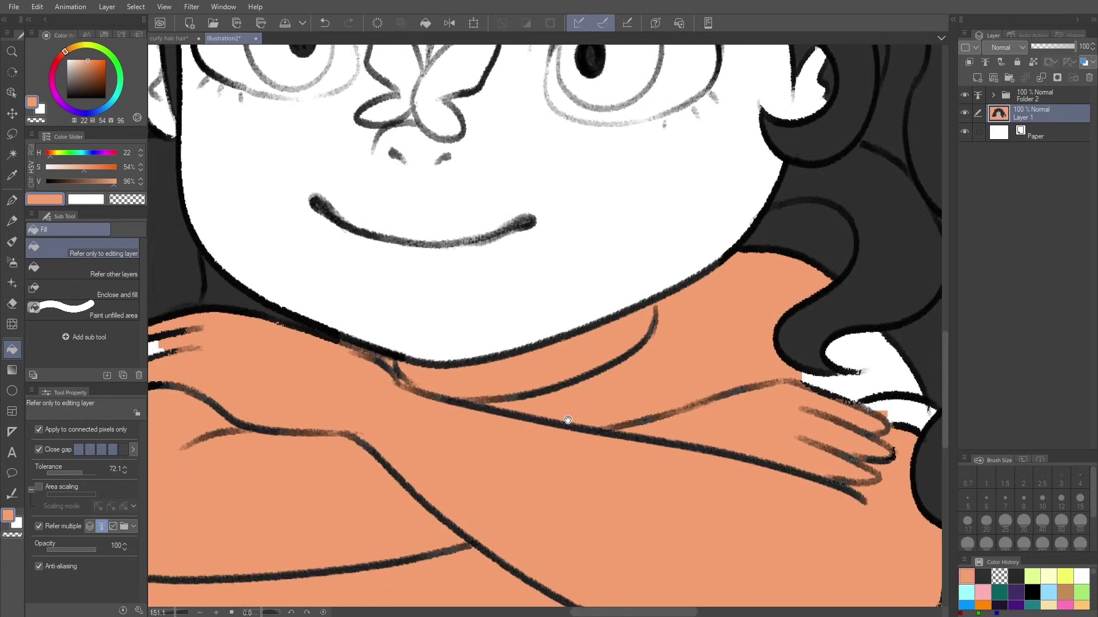
scroll(568, 419, up, 4)
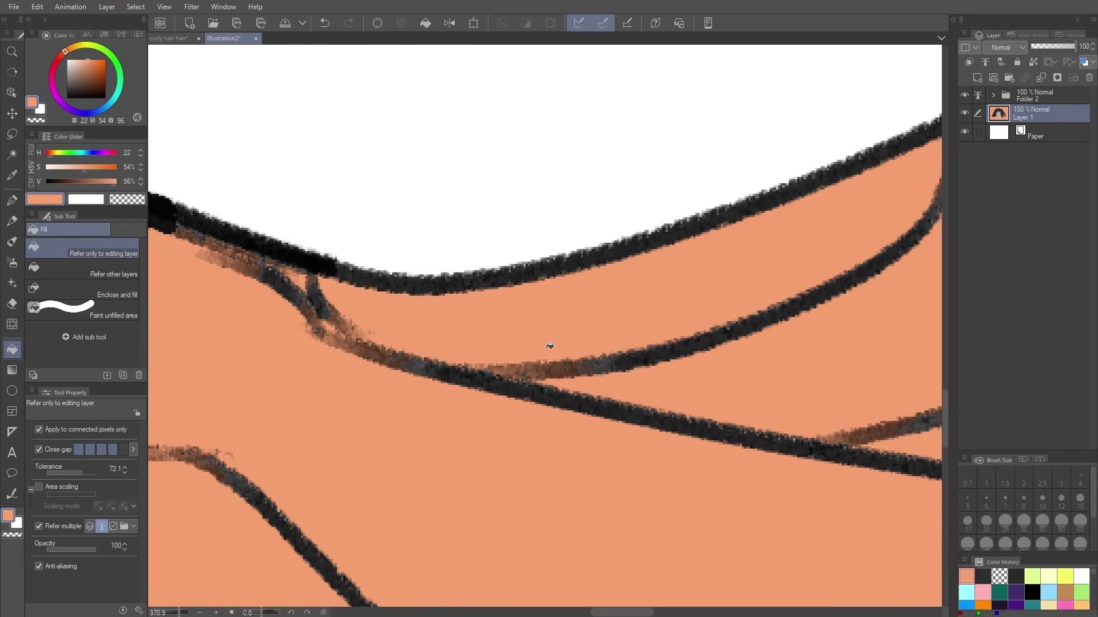
scroll(686, 441, down, 5)
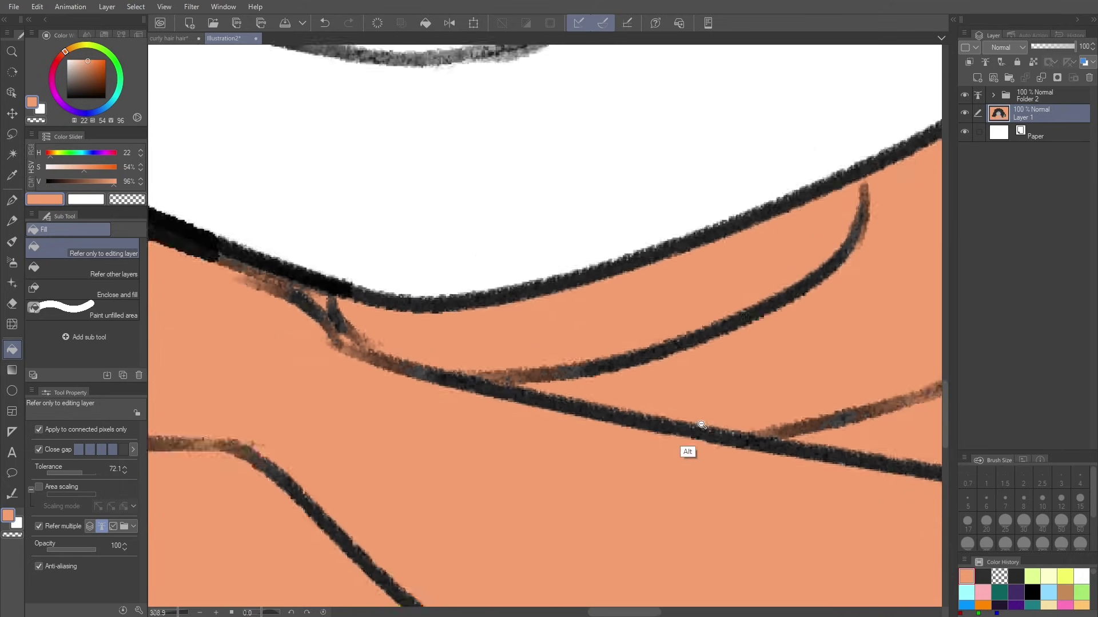
drag(767, 493, 588, 470)
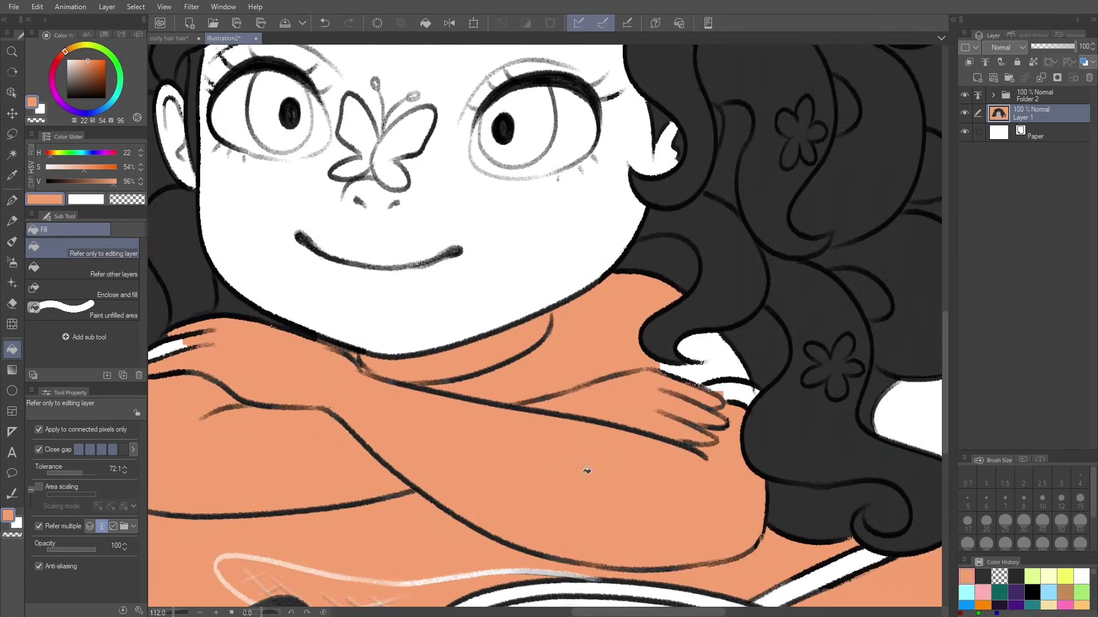
key(ctrl+z)
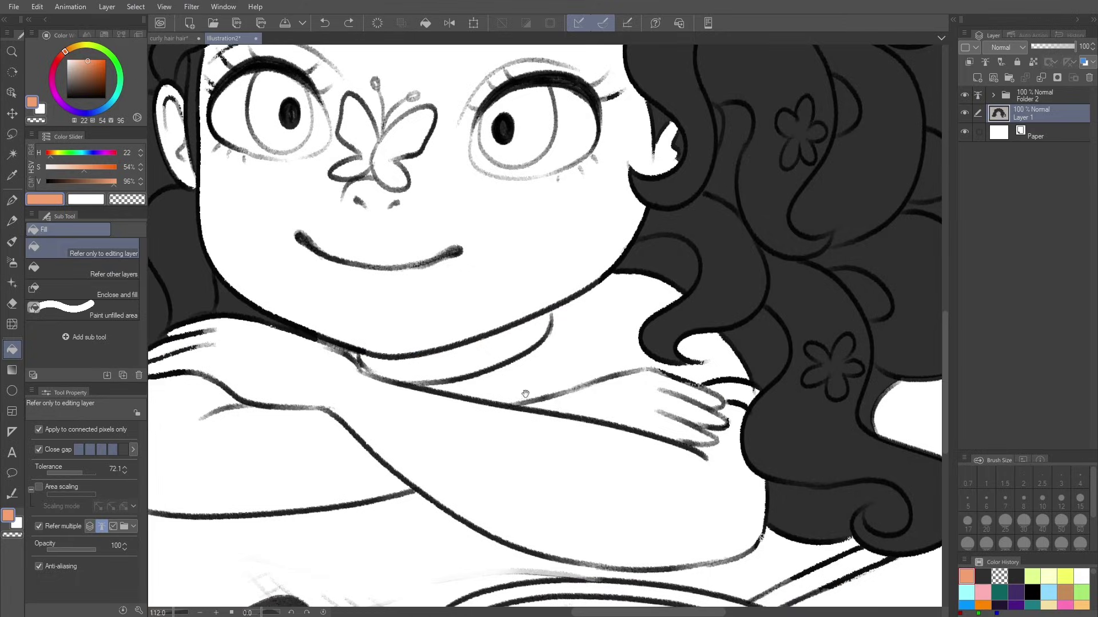
Lower Tolerance to 40.7 and fill the shoulder area between the neck line and the arm orange
scroll(527, 415, up, 5)
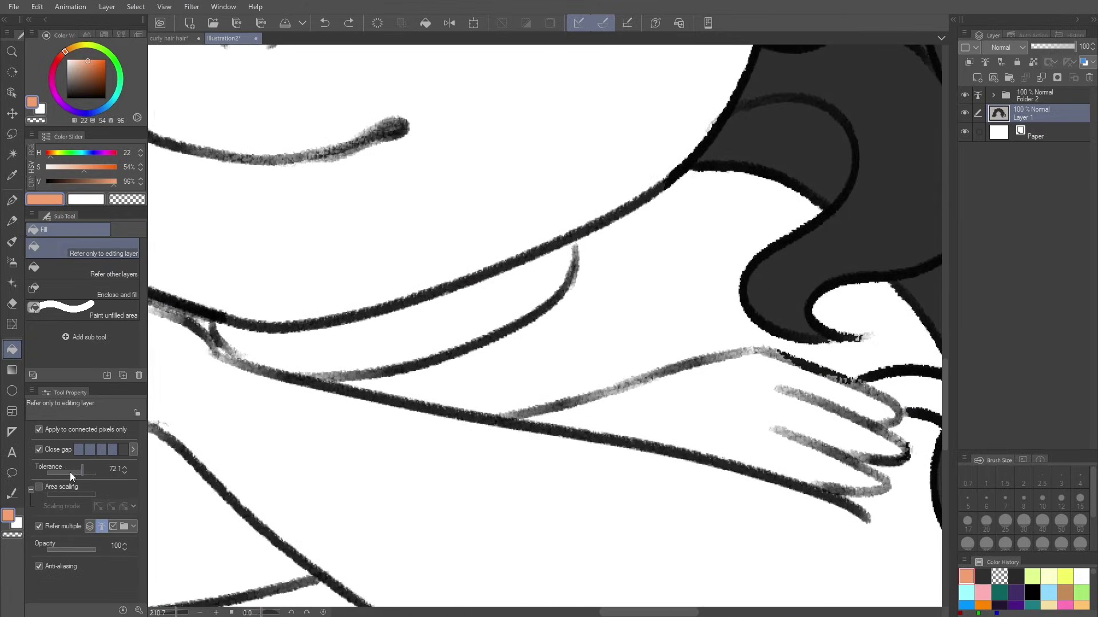
drag(71, 476, 68, 476)
click(513, 343)
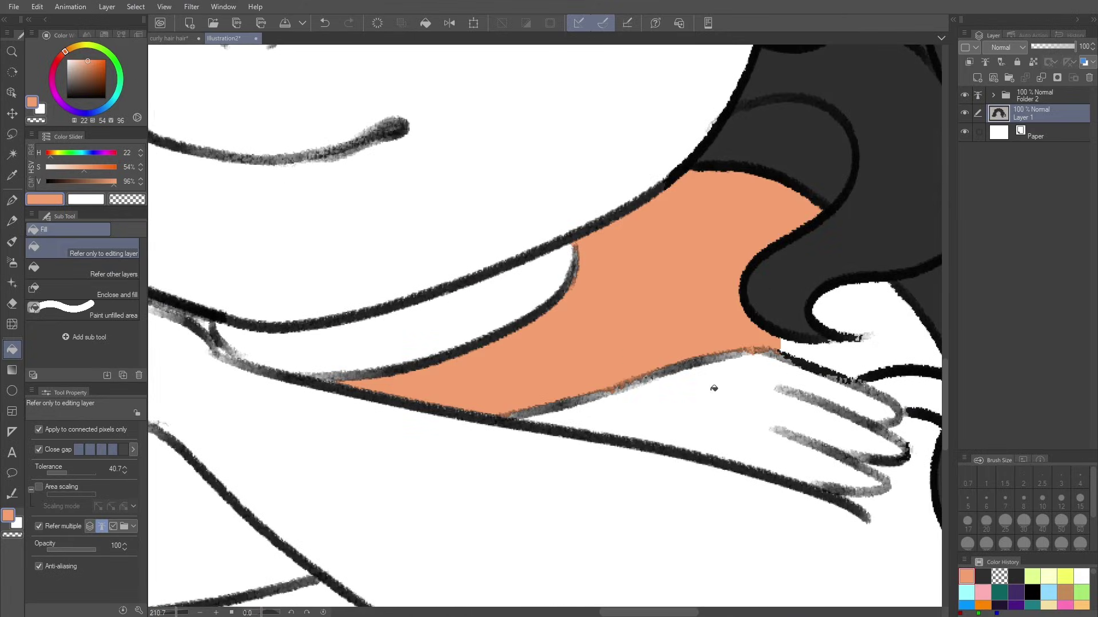
scroll(742, 380, up, 3)
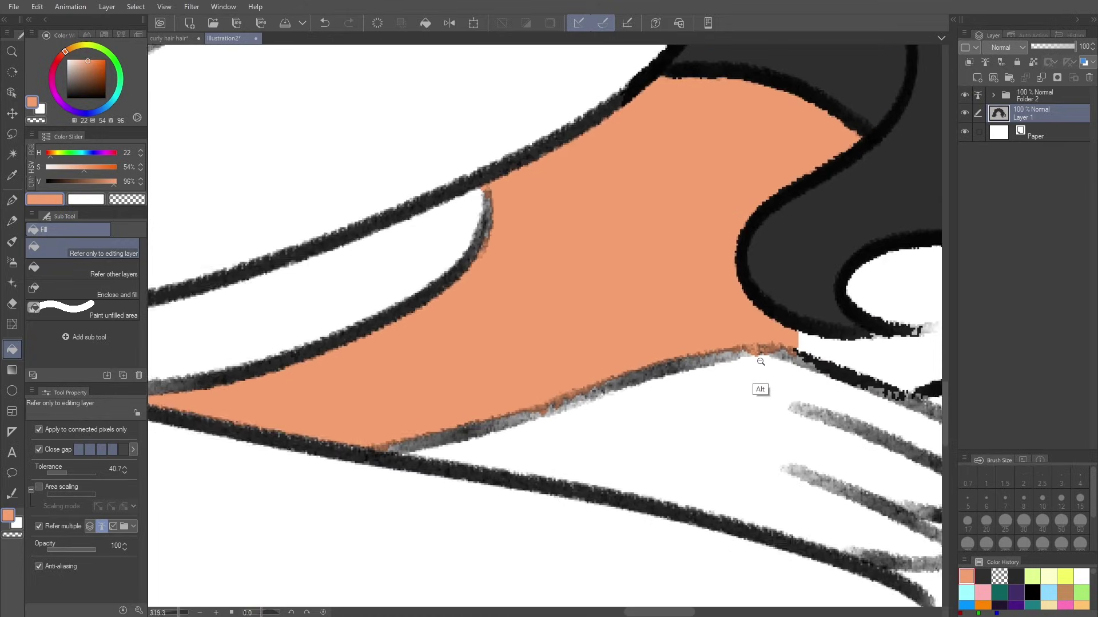
scroll(761, 361, down, 3)
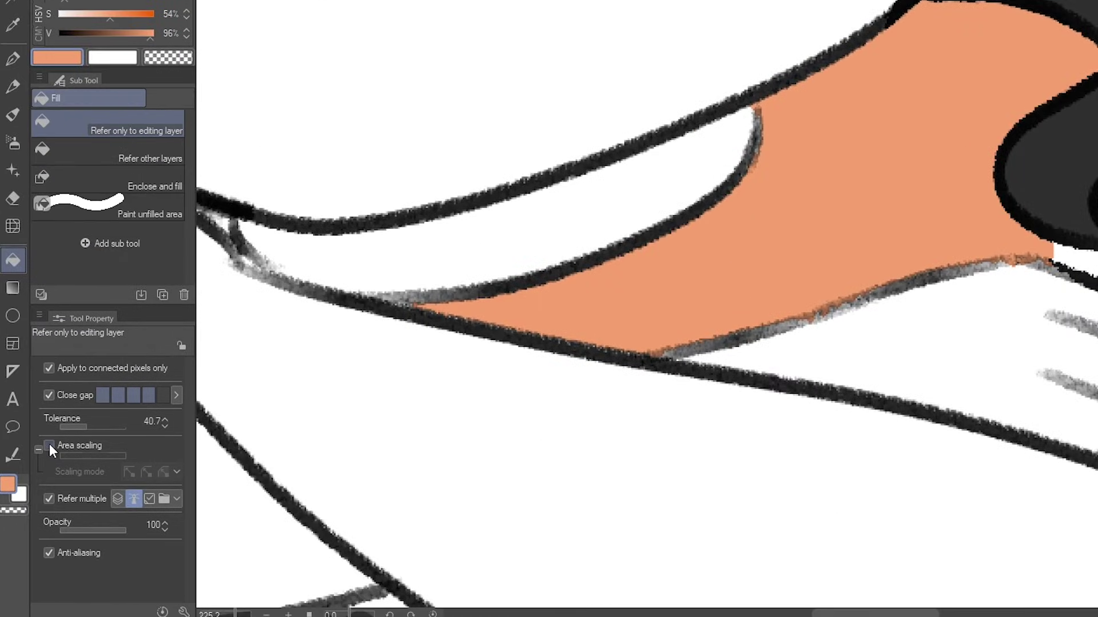
Undo the shoulder fill, enable Area scaling at 3, and refill the shoulder area orange
click(50, 444)
key(ctrl+z)
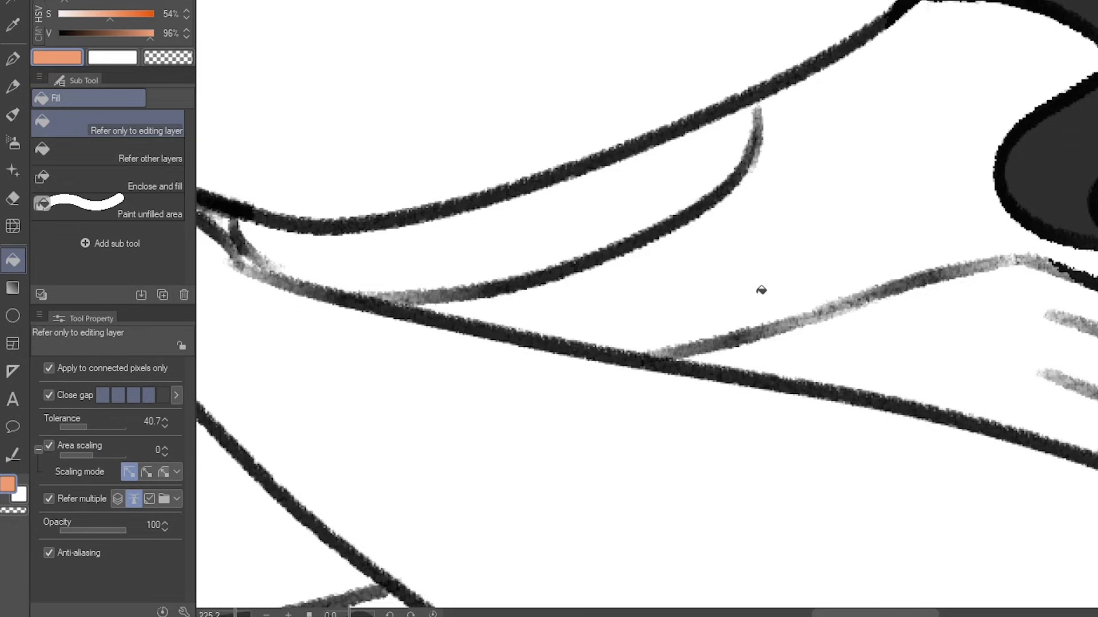
click(165, 446)
click(165, 445)
click(165, 446)
click(725, 279)
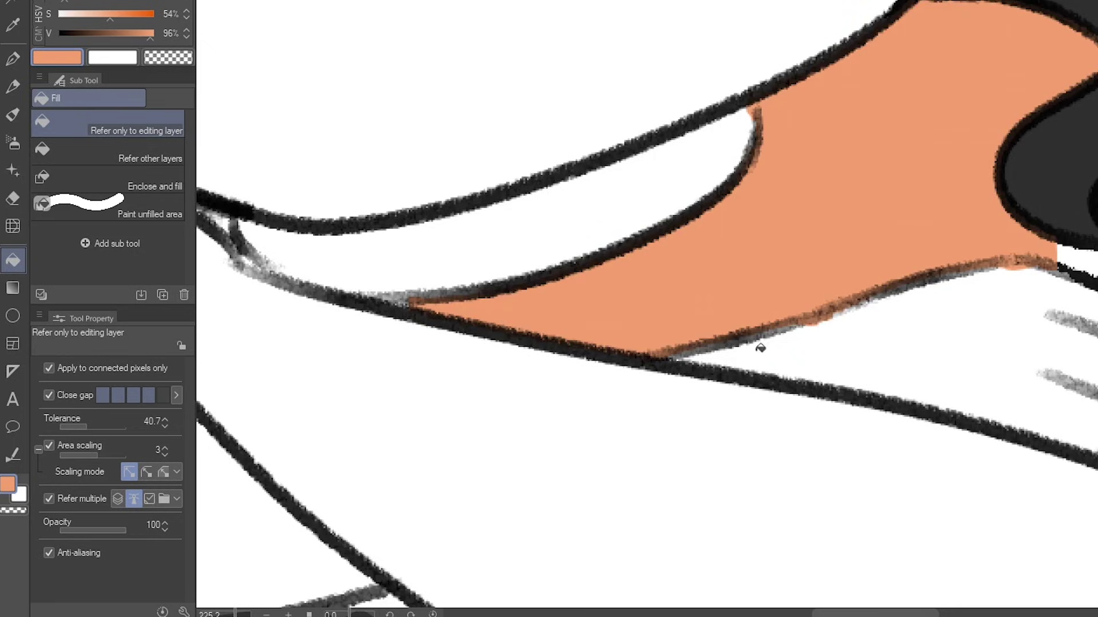
scroll(760, 350, up, 3)
scroll(763, 358, up, 3)
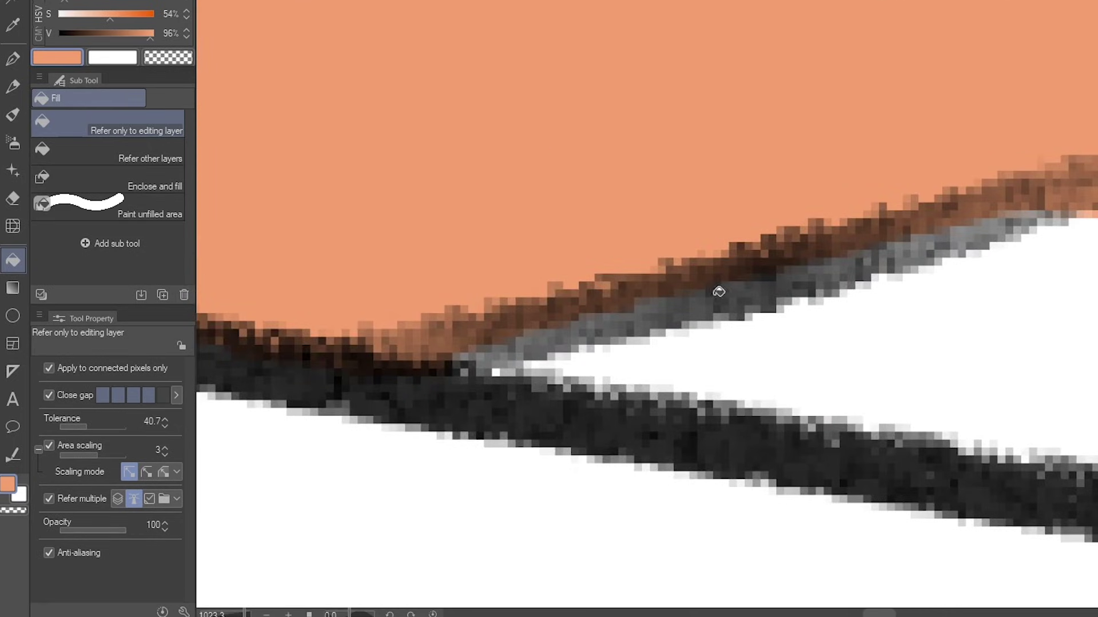
scroll(843, 351, down, 5)
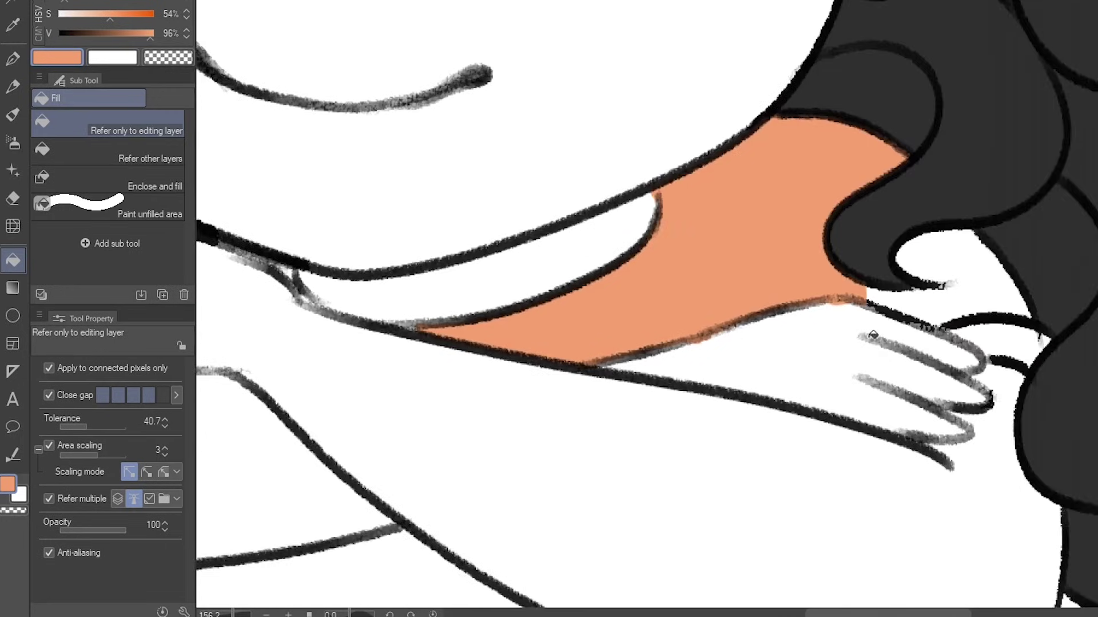
Fill the white gap between the curl tip and the resting hand orange
scroll(904, 326, up, 3)
click(927, 307)
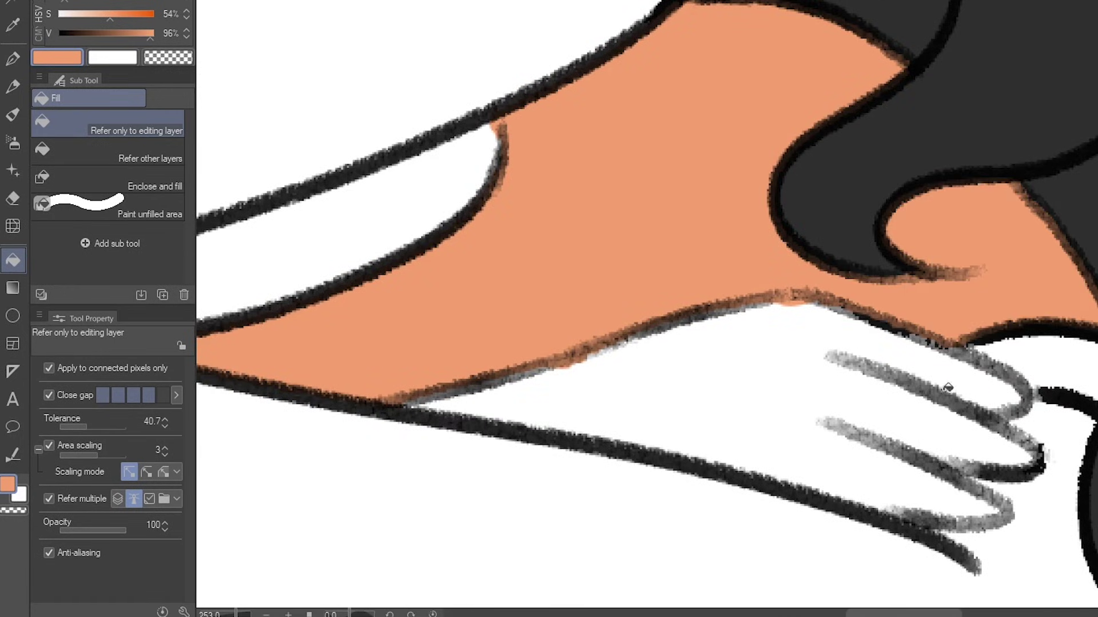
scroll(947, 371, down, 2)
scroll(948, 359, down, 2)
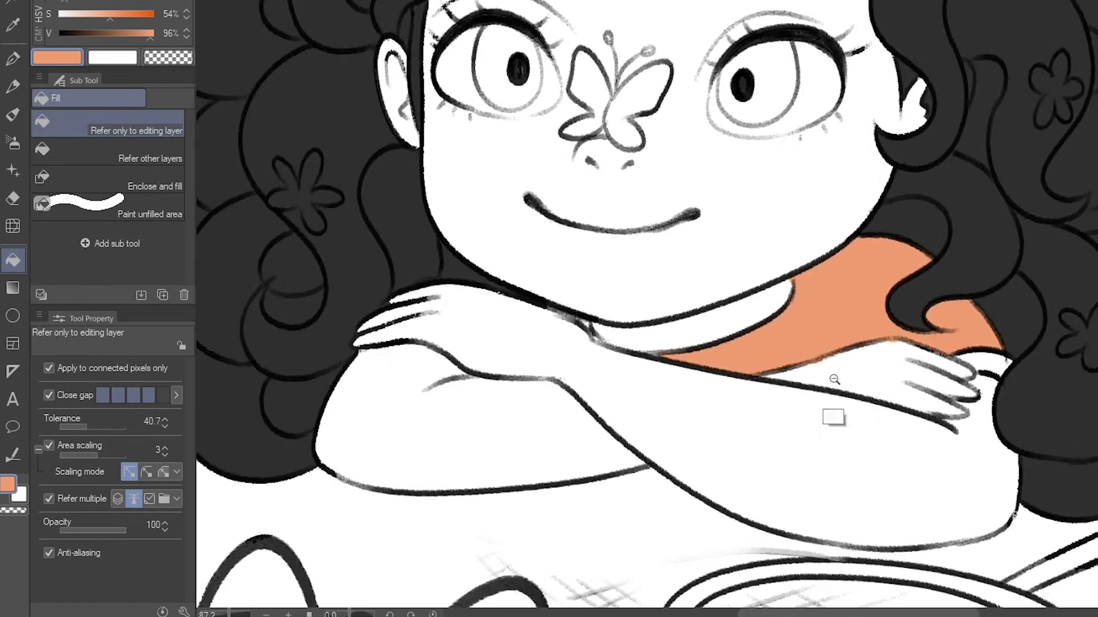
scroll(833, 401, up, 3)
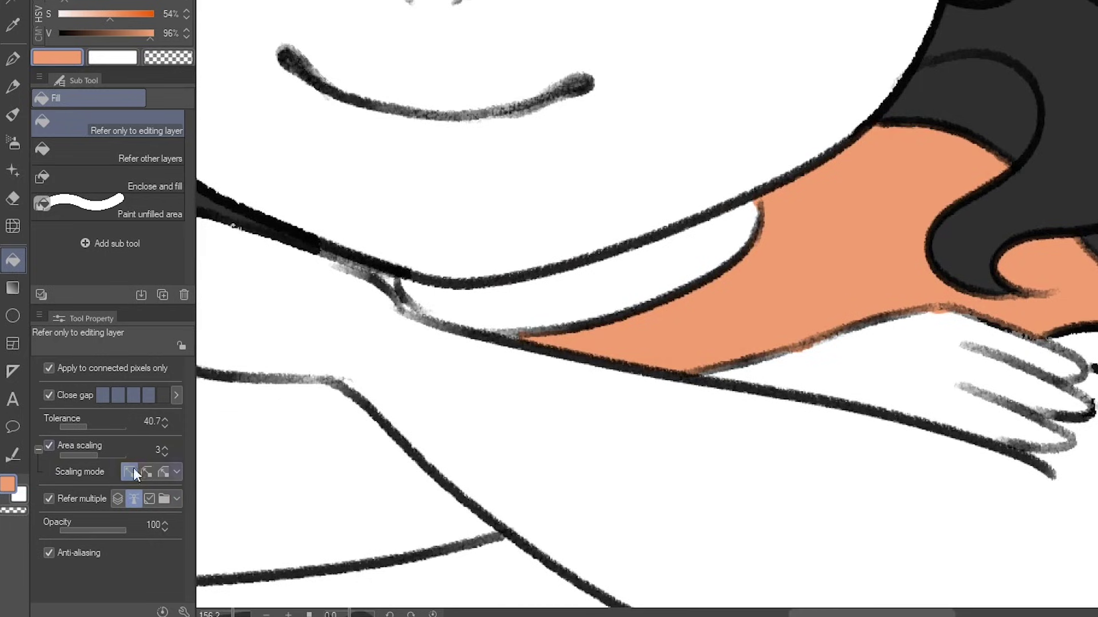
Try refilling the shoulder area with Area scaling at -4, compare it with the unfilled state, and undo the fill
click(165, 454)
click(165, 453)
click(166, 453)
key(ctrl+z)
click(790, 302)
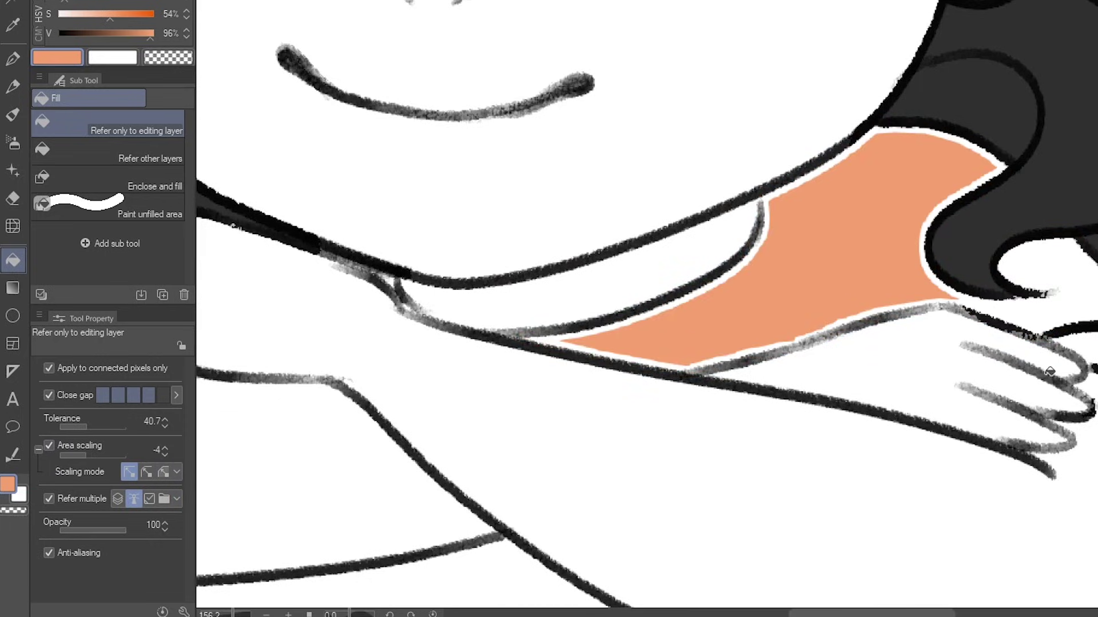
scroll(938, 317, up, 3)
scroll(953, 322, down, 1)
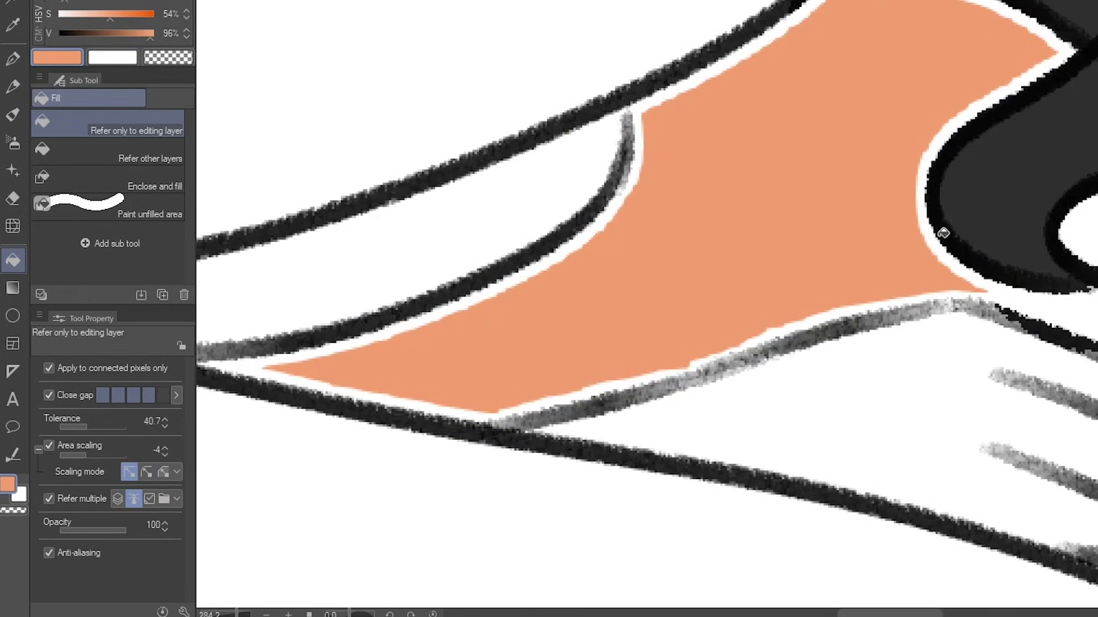
scroll(967, 337, down, 4)
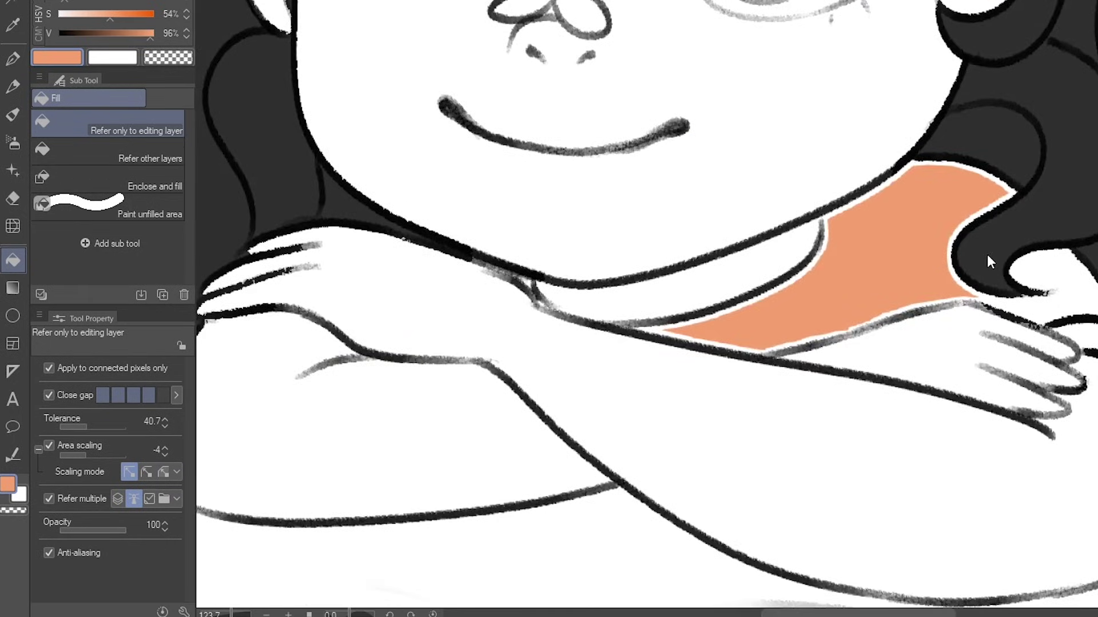
key(ctrl+z)
key(ctrl+y)
key(ctrl+z)
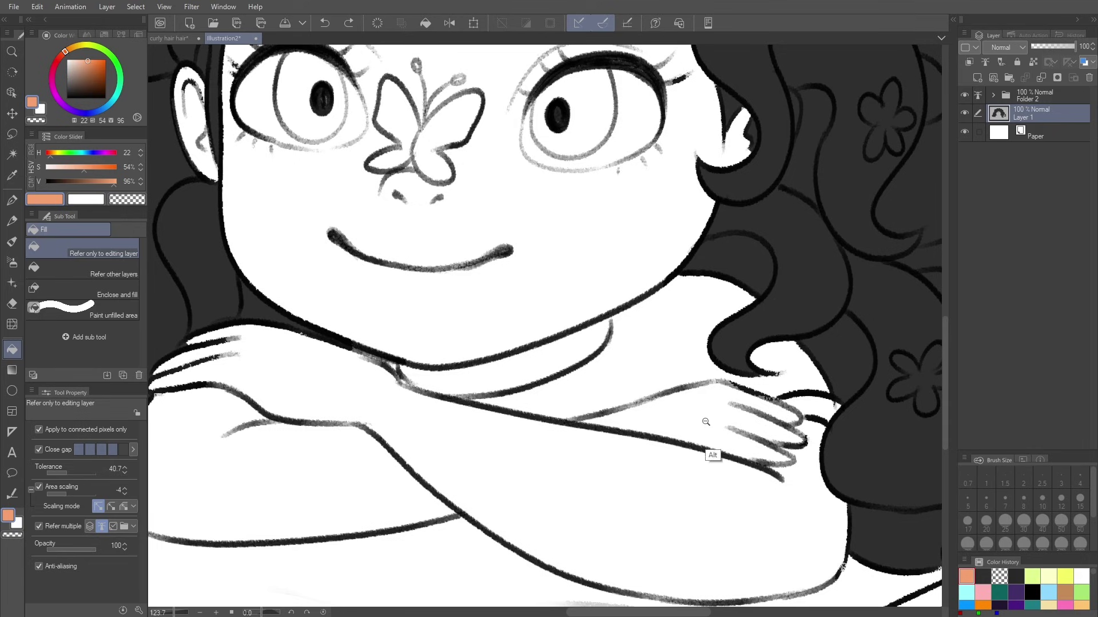
Switch from Refer only to editing layer to the Enclose and fill sub tool
scroll(705, 421, down, 1)
scroll(705, 421, down, 2)
scroll(705, 421, up, 1)
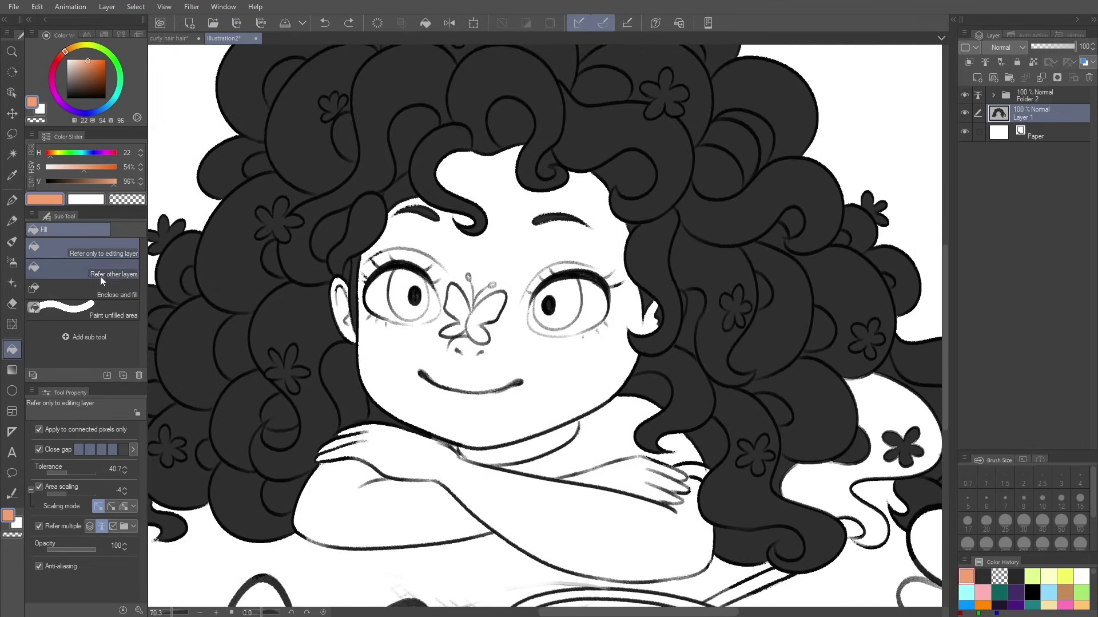
click(117, 291)
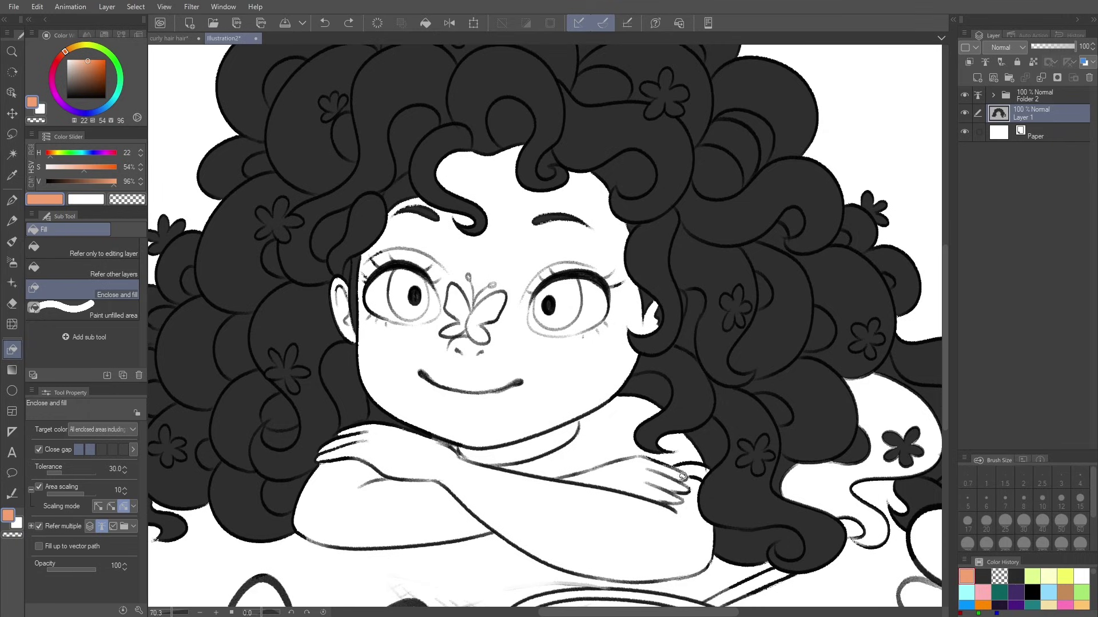
Fill the shoulder area and the gap beside the hand orange (H 29, S 72, V 97) with Area scaling at 3
scroll(682, 478, down, 1)
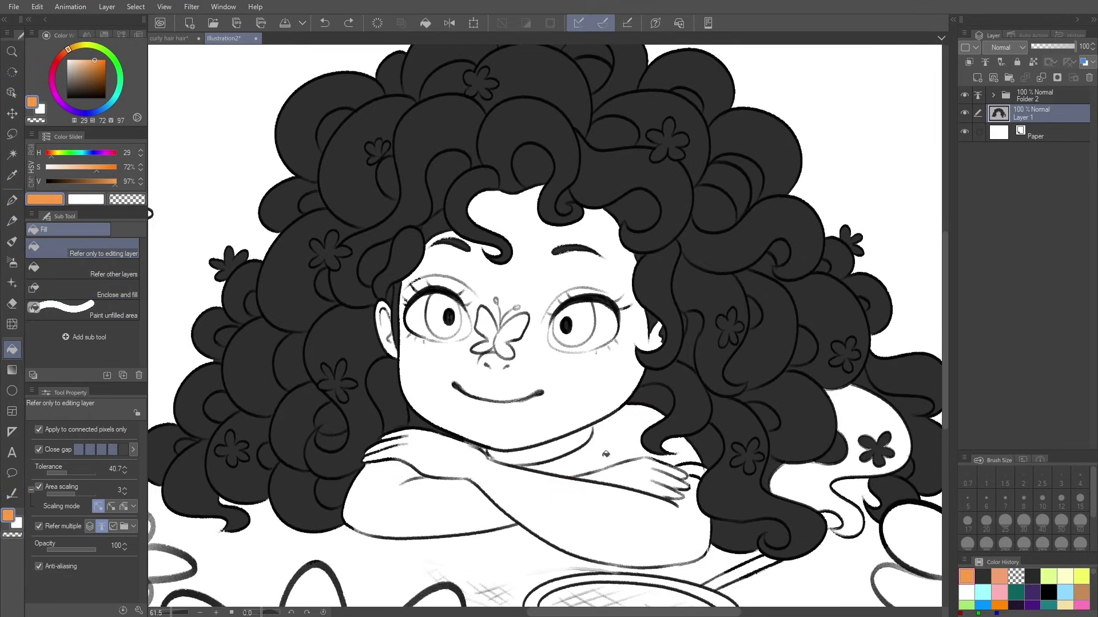
click(607, 440)
click(681, 452)
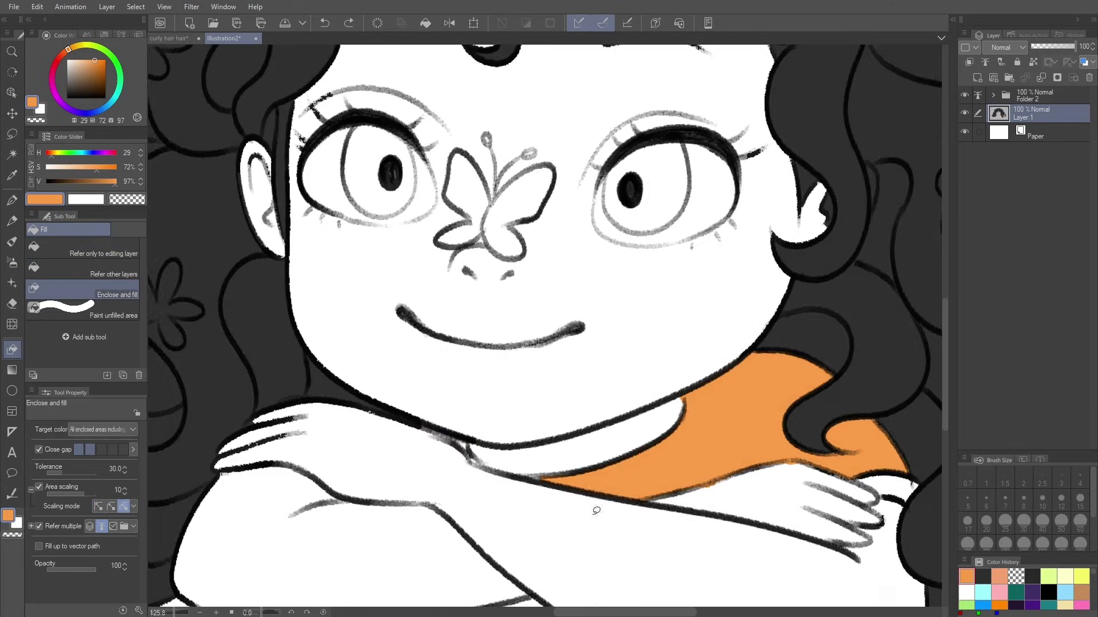
Use Enclose and fill to color the small gaps where the neck line meets the chin and arm orange
drag(596, 510, 541, 495)
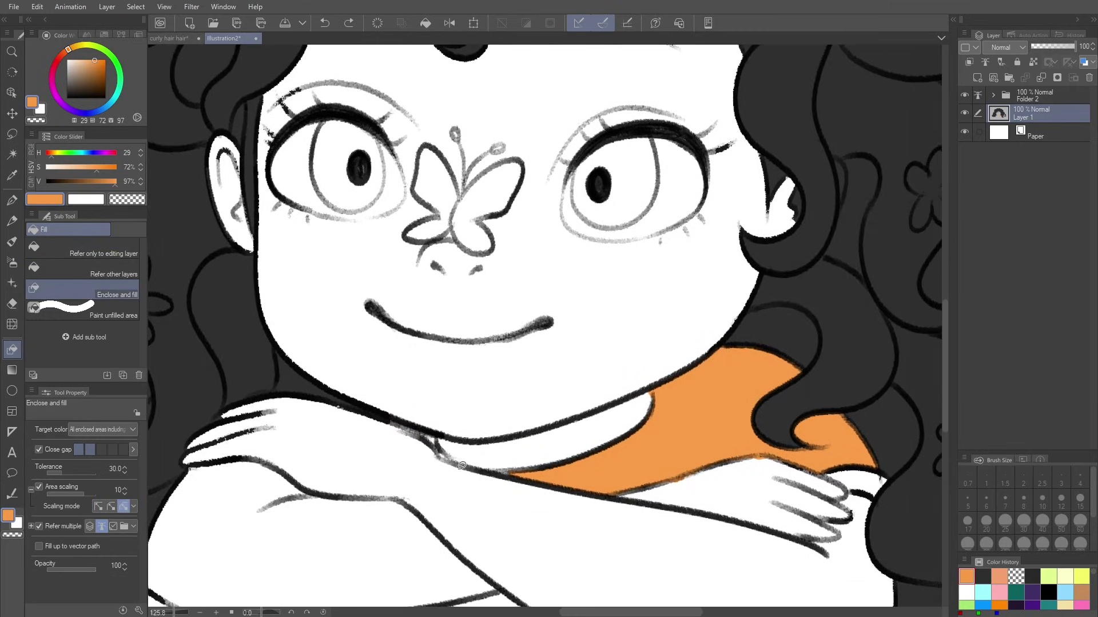
mouse_move(462, 465)
mouse_down()
mouse_move(447, 426)
mouse_move(387, 411)
mouse_move(390, 443)
mouse_move(463, 468)
mouse_up()
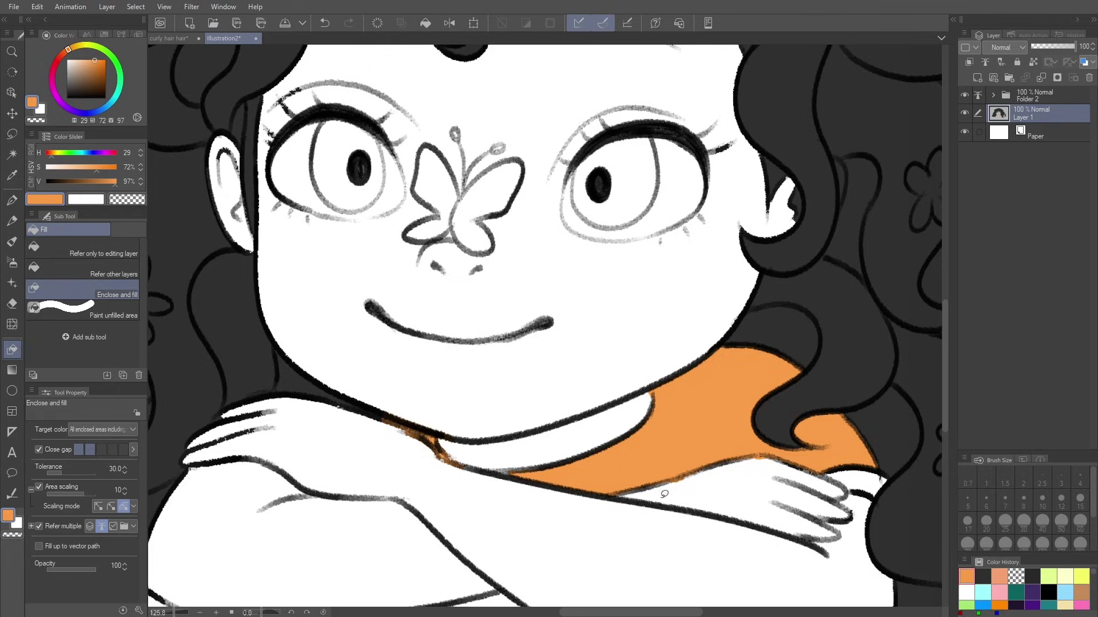
scroll(665, 493, down, 5)
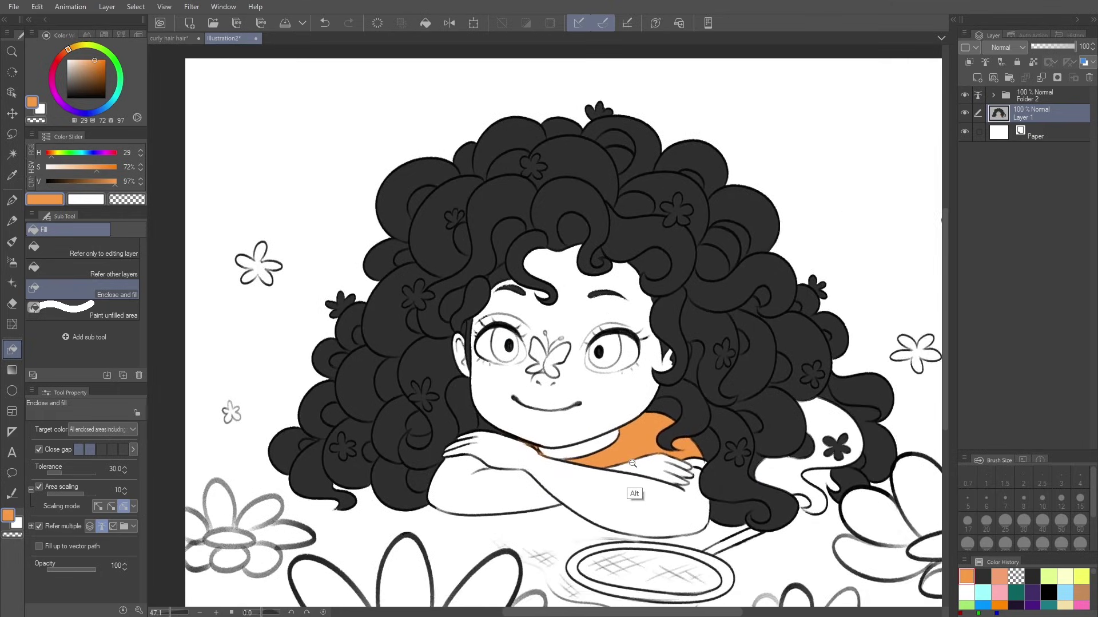
Touch up the unfilled tips of the loose curls beside the large daisy in dark gray with a size 7.6 G-pen
scroll(633, 463, up, 4)
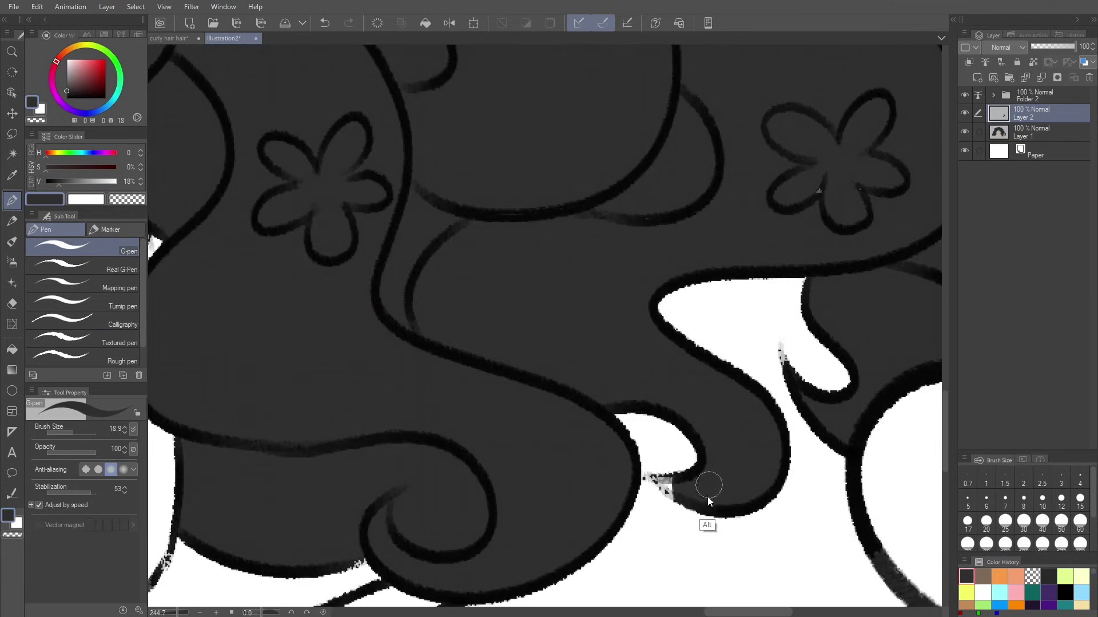
mouse_move(708, 500)
mouse_down()
mouse_move(661, 478)
mouse_move(694, 473)
mouse_up()
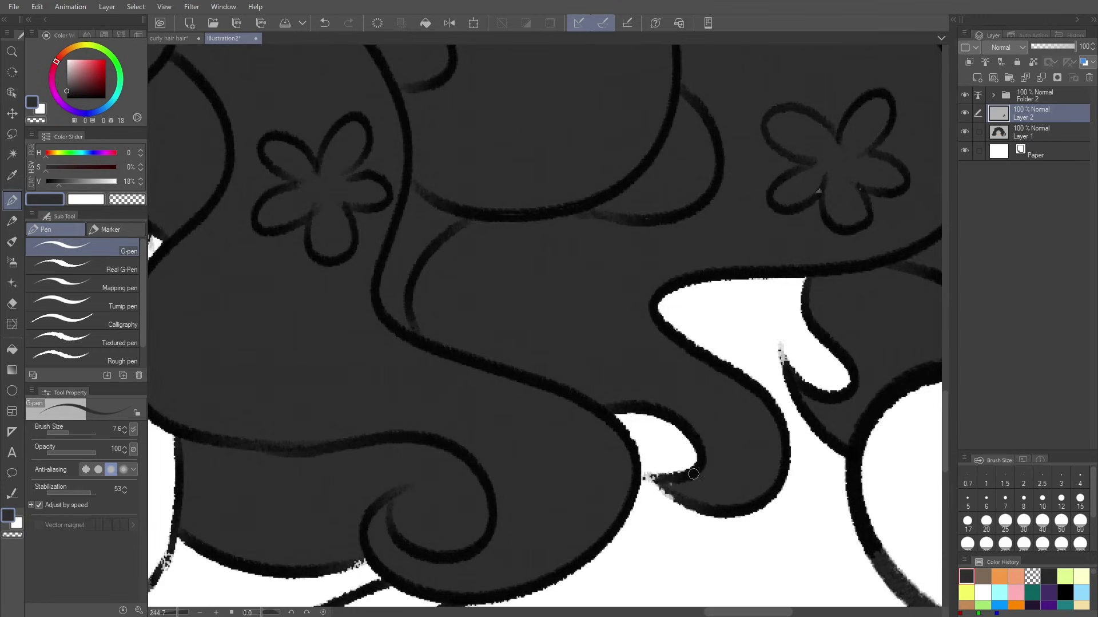
drag(782, 343, 795, 380)
scroll(802, 455, down, 1)
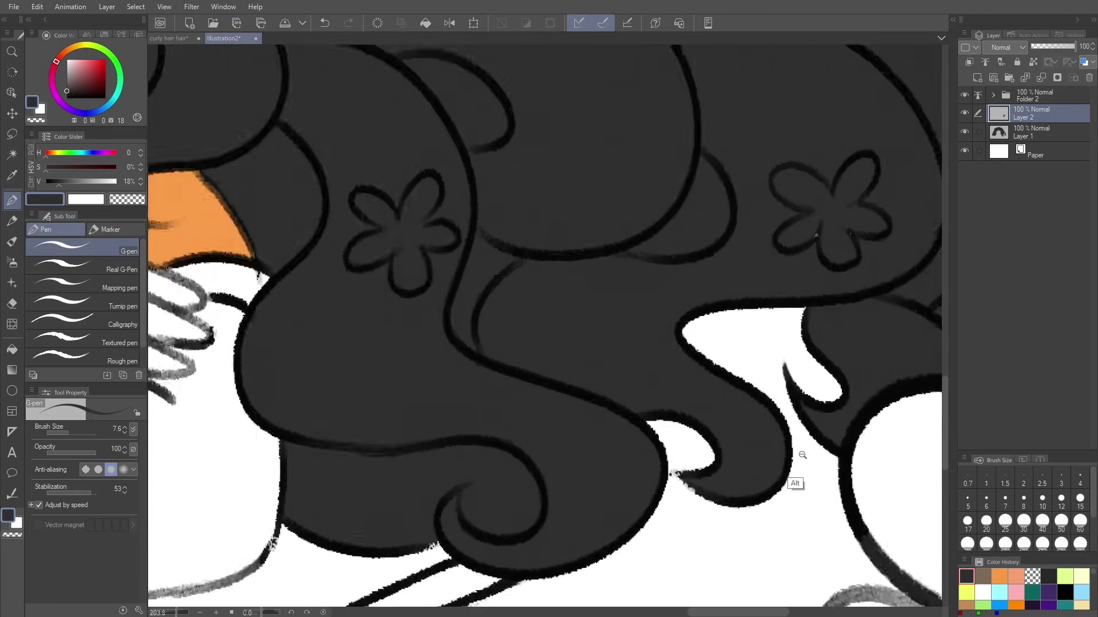
scroll(802, 455, down, 1)
scroll(797, 473, down, 6)
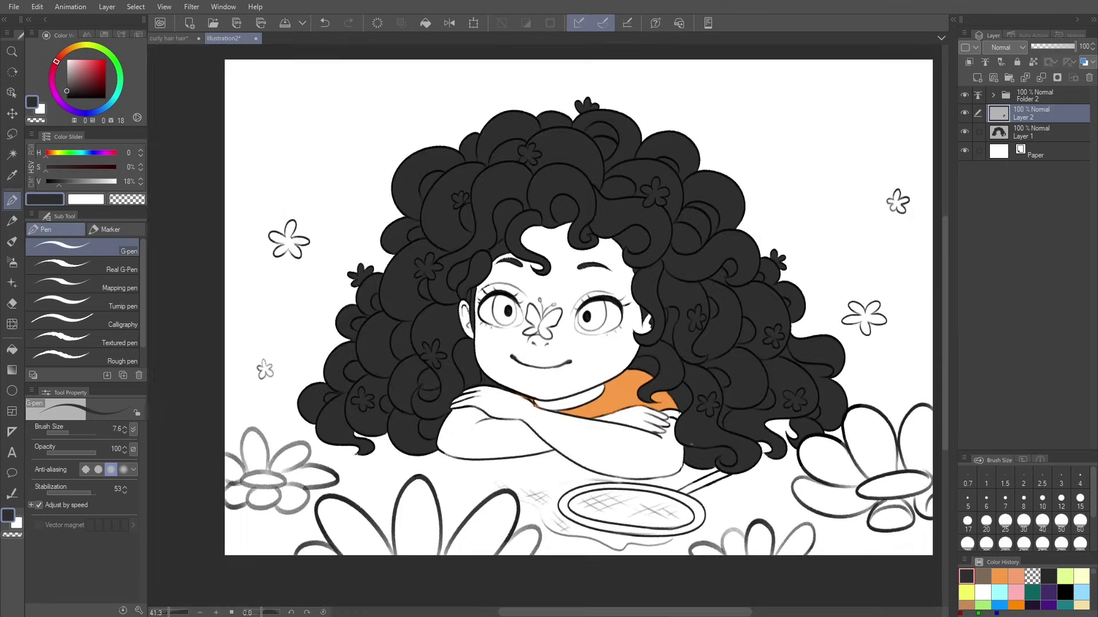
scroll(412, 456, up, 6)
scroll(429, 429, up, 2)
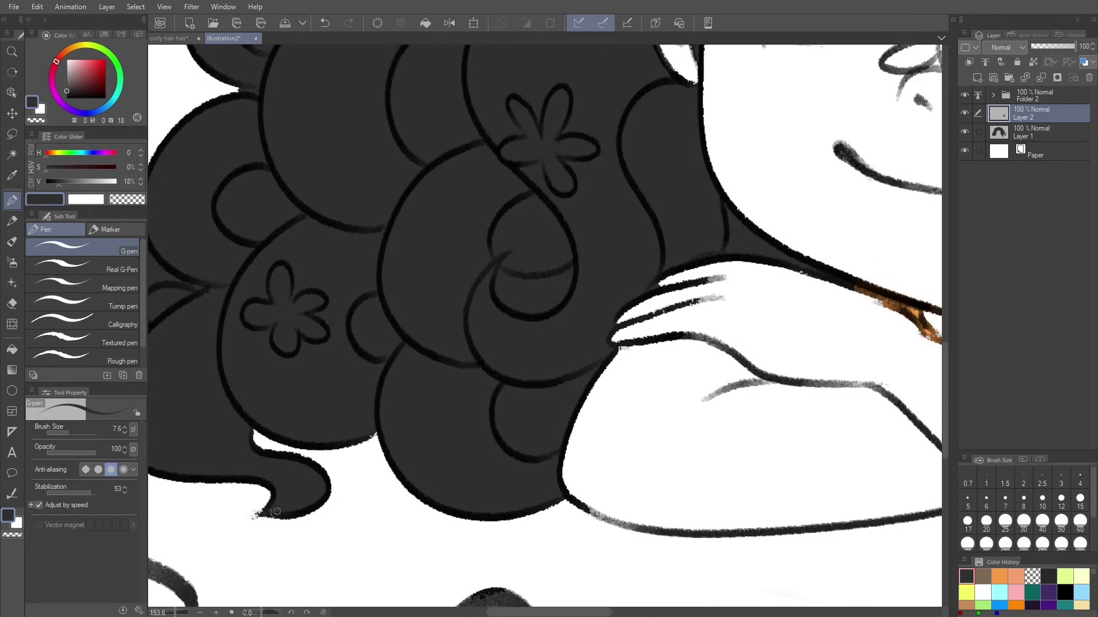
scroll(436, 446, down, 6)
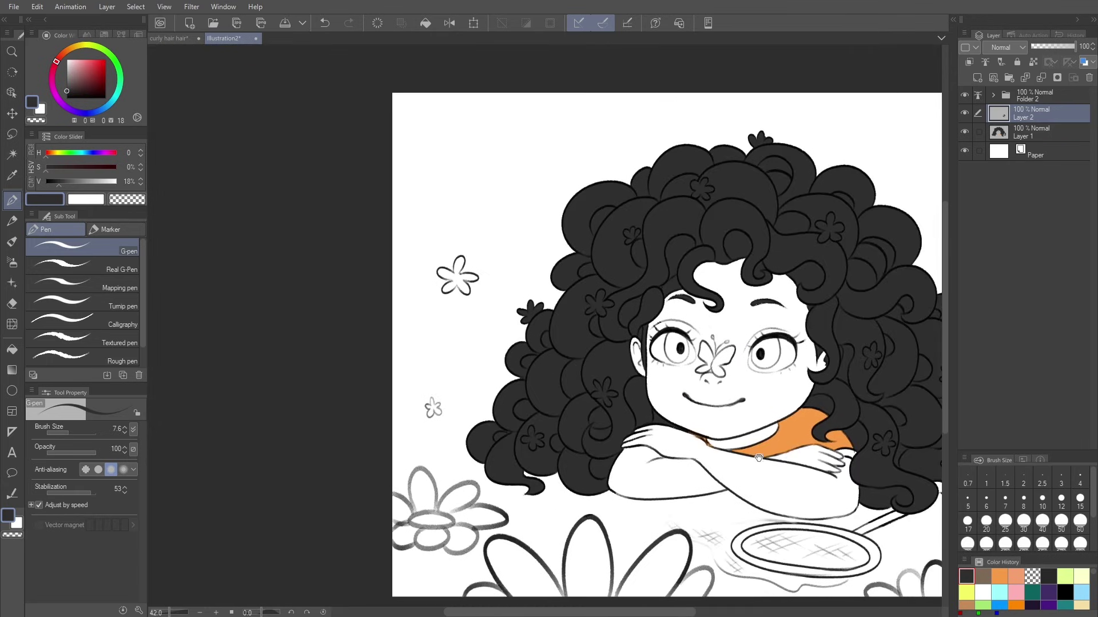
Select the background around the girl and flowers with Selection for referred layers, using the add-to-selection mode and a tolerance of 10
scroll(570, 402, up, 1)
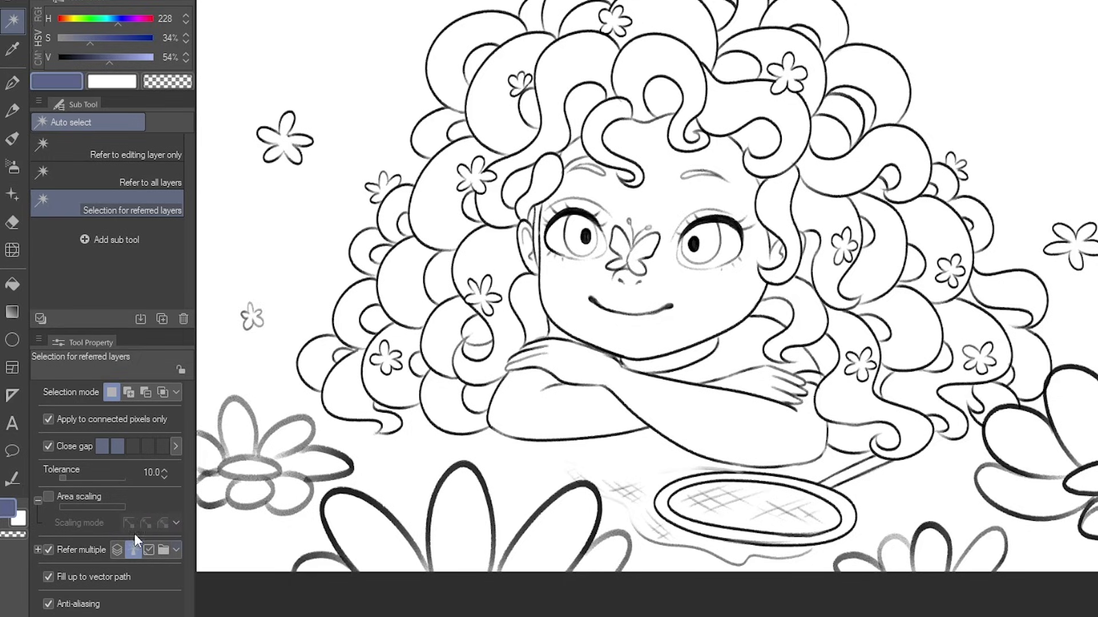
click(130, 391)
click(329, 238)
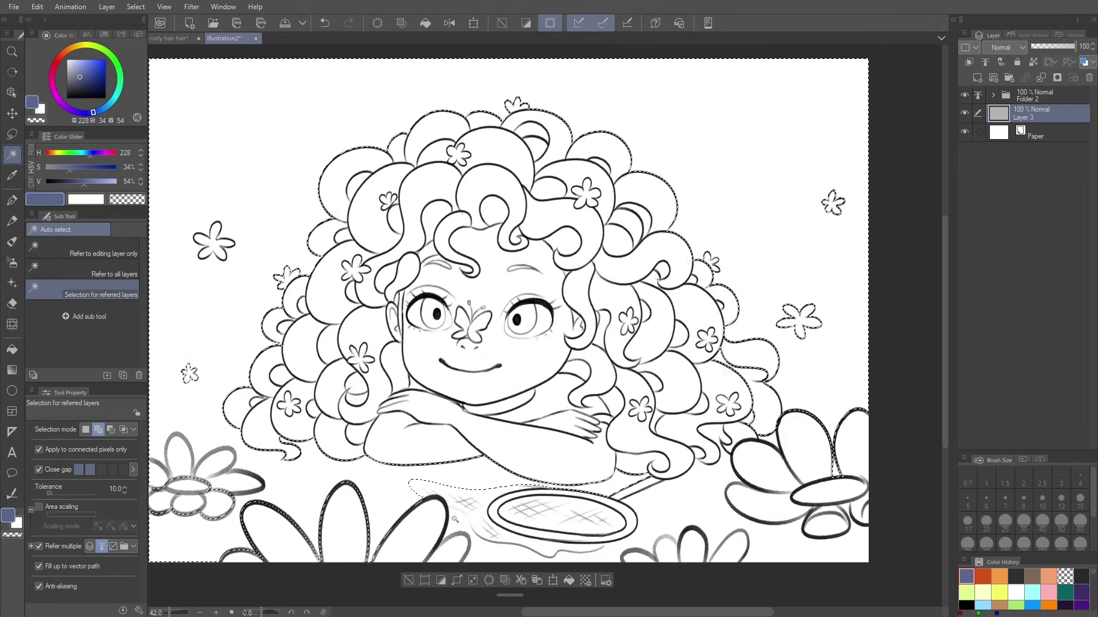
click(832, 523)
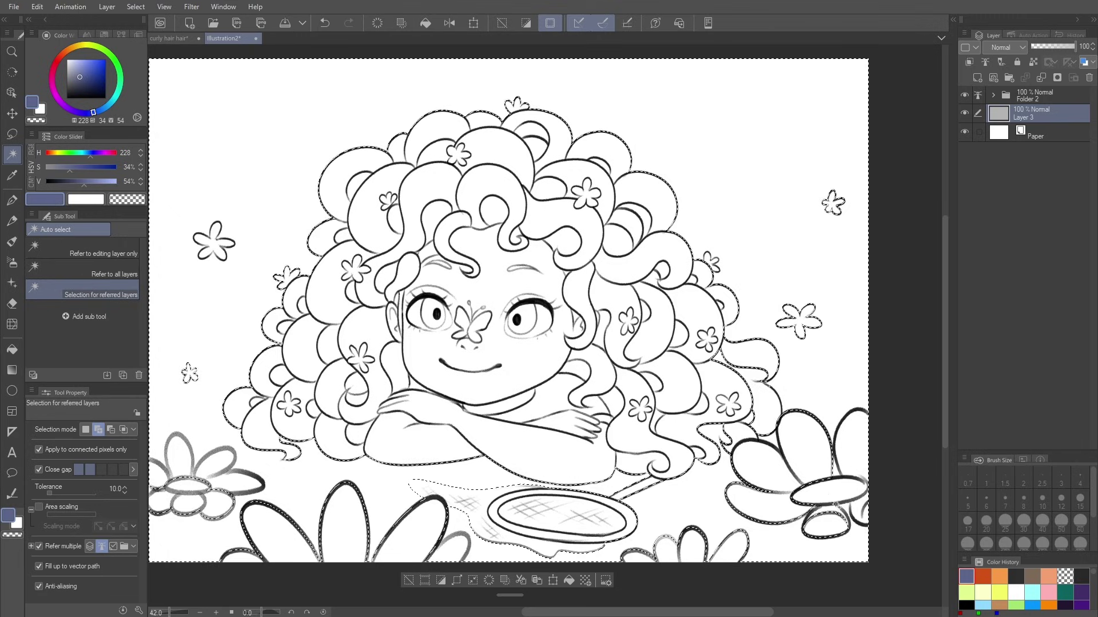
drag(719, 458, 735, 454)
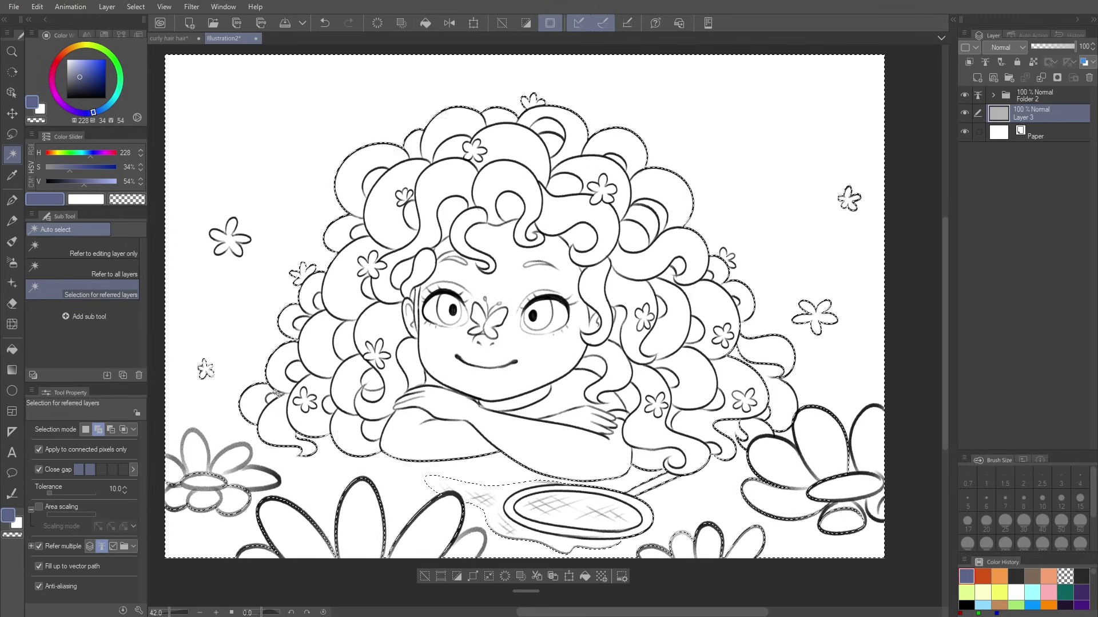
Inspect the selected edge of the outer curls and compare it with the painted curly hair illustration in the other open document
scroll(270, 404, up, 5)
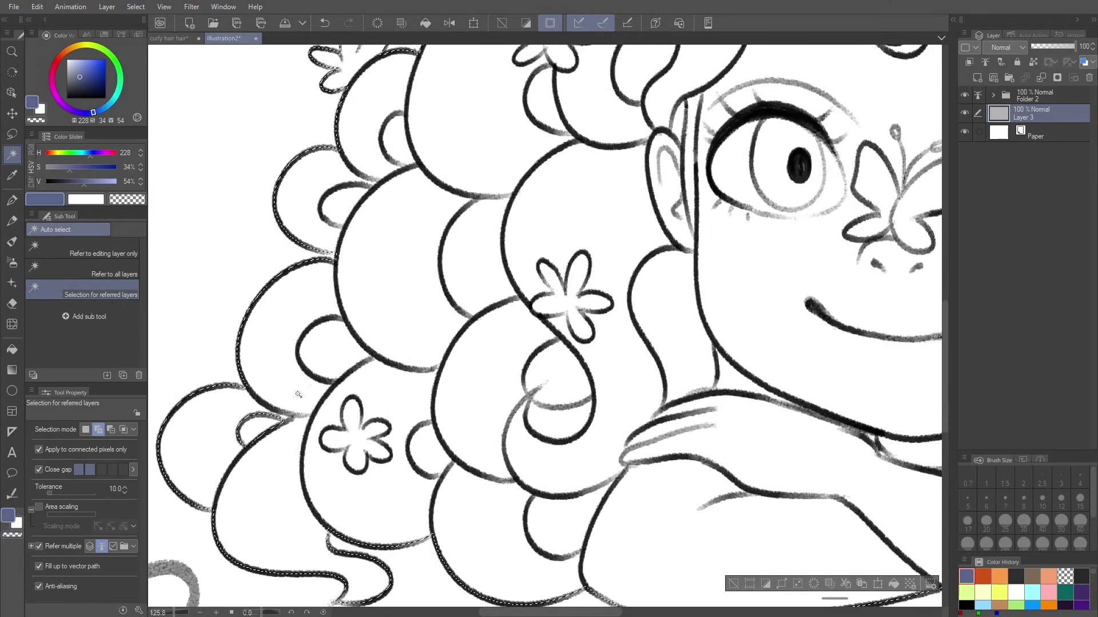
scroll(298, 395, down, 5)
key(ctrl+Tab)
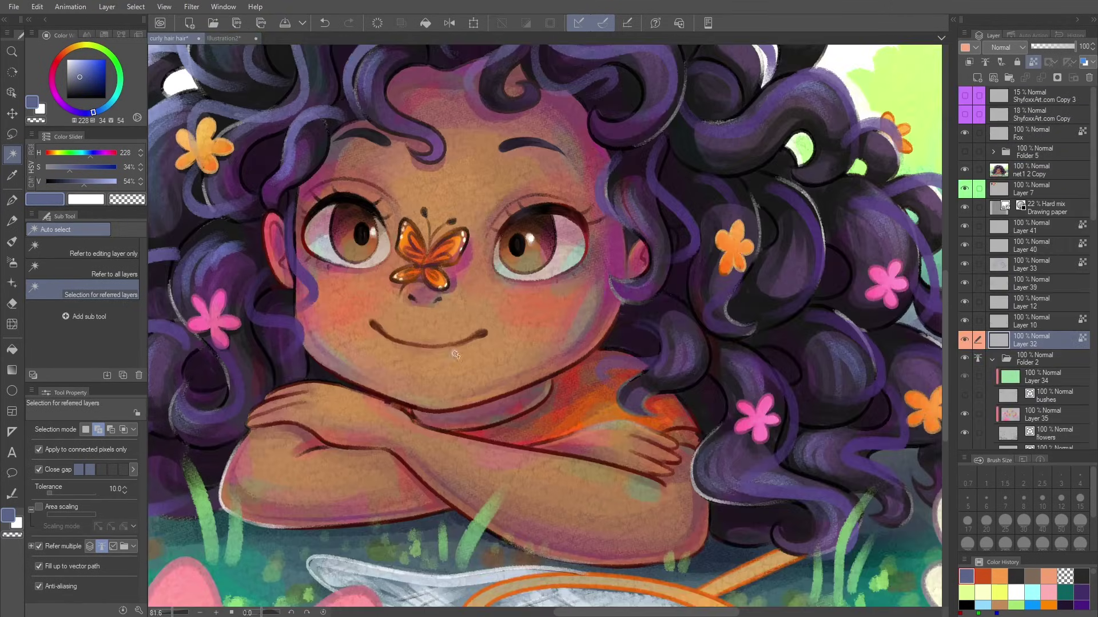
drag(456, 354, 776, 445)
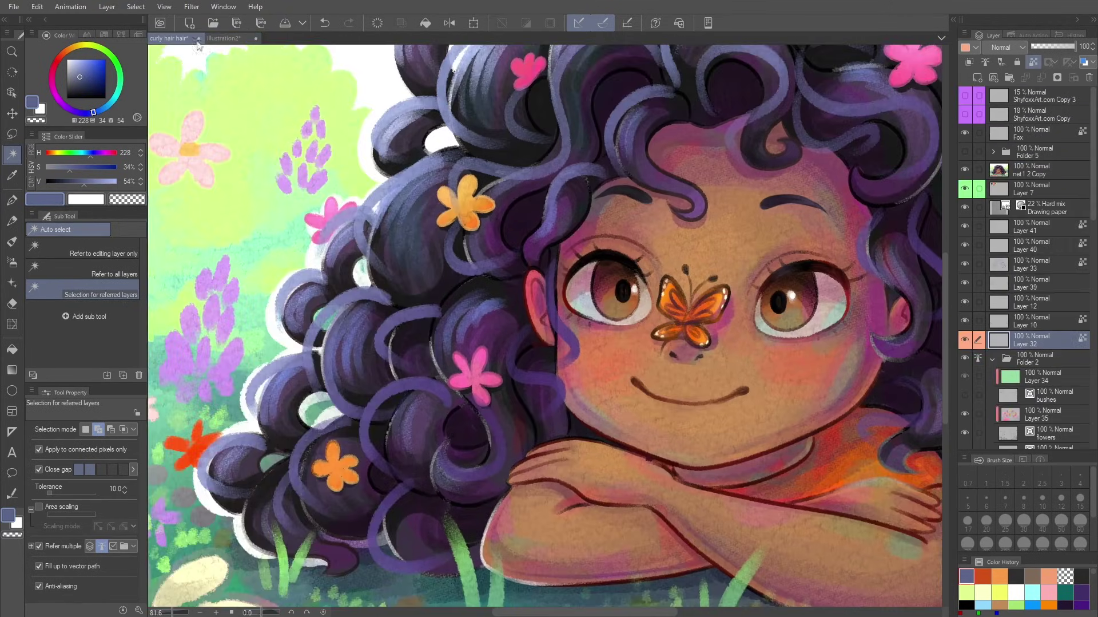
click(223, 38)
Add the small background gaps inside the outer curls to the selection, with tolerance 43 and Close gap at four bars
mouse_move(396, 210)
mouse_down()
mouse_move(375, 275)
mouse_move(396, 445)
mouse_up()
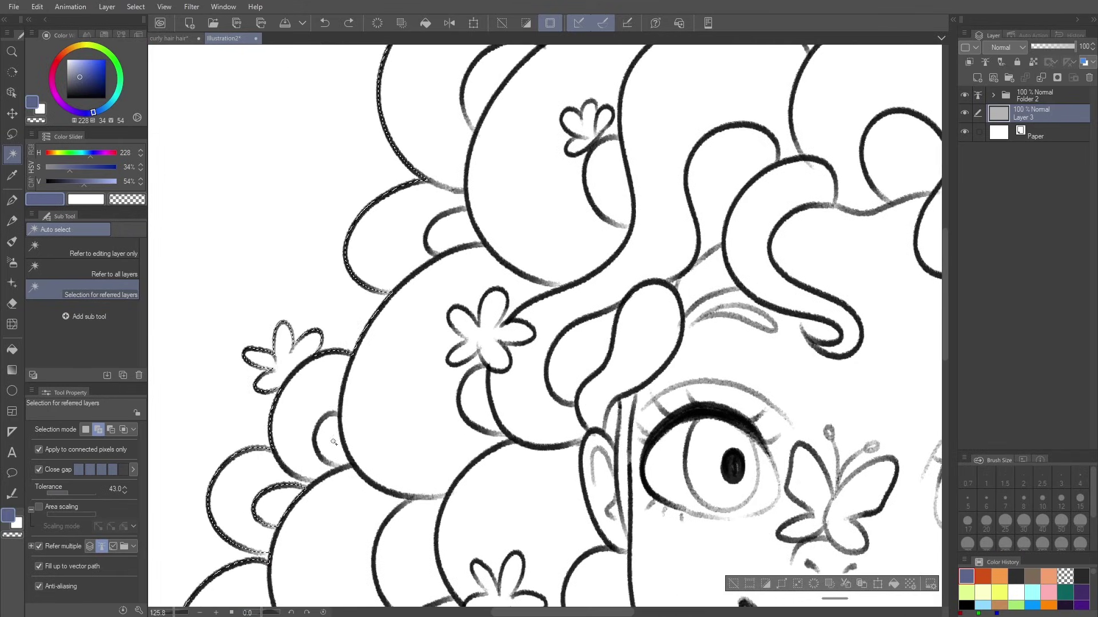
drag(455, 315, 378, 405)
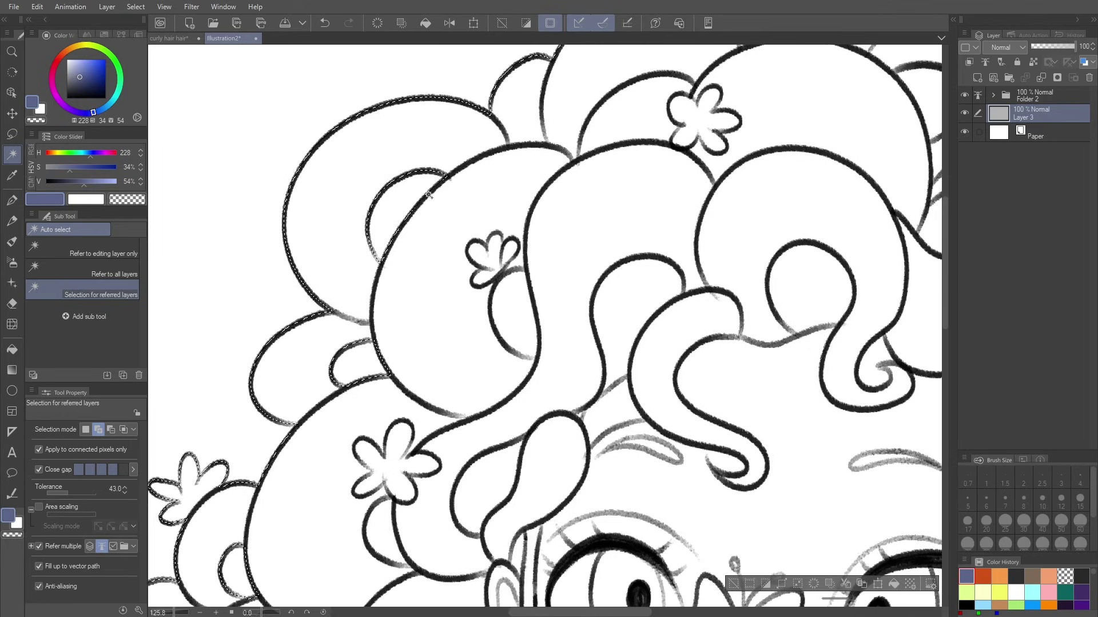
drag(410, 285, 434, 358)
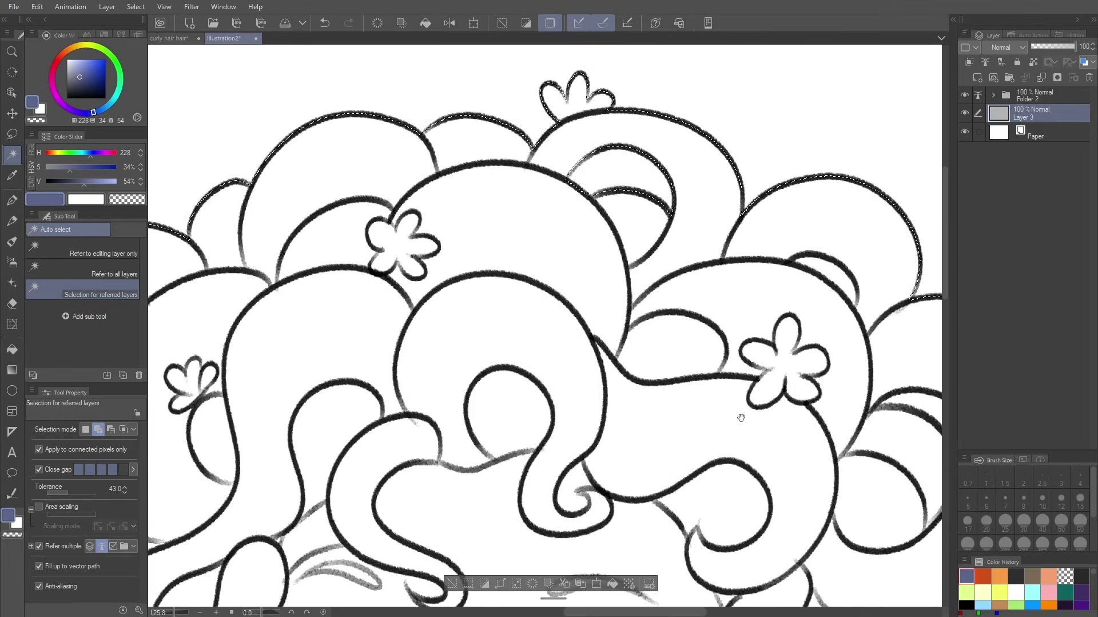
drag(742, 417, 545, 243)
drag(599, 188, 636, 255)
scroll(635, 254, down, 6)
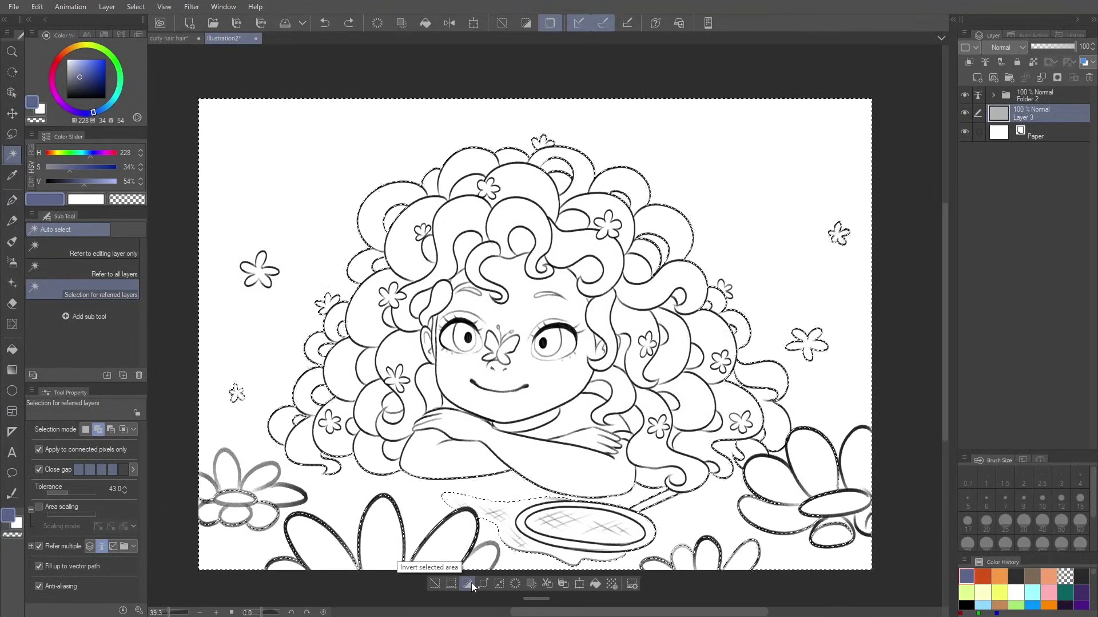
Invert the selection, fill it with medium gray (H 228, S 0, V 59) on Layer 3, and deselect
click(468, 583)
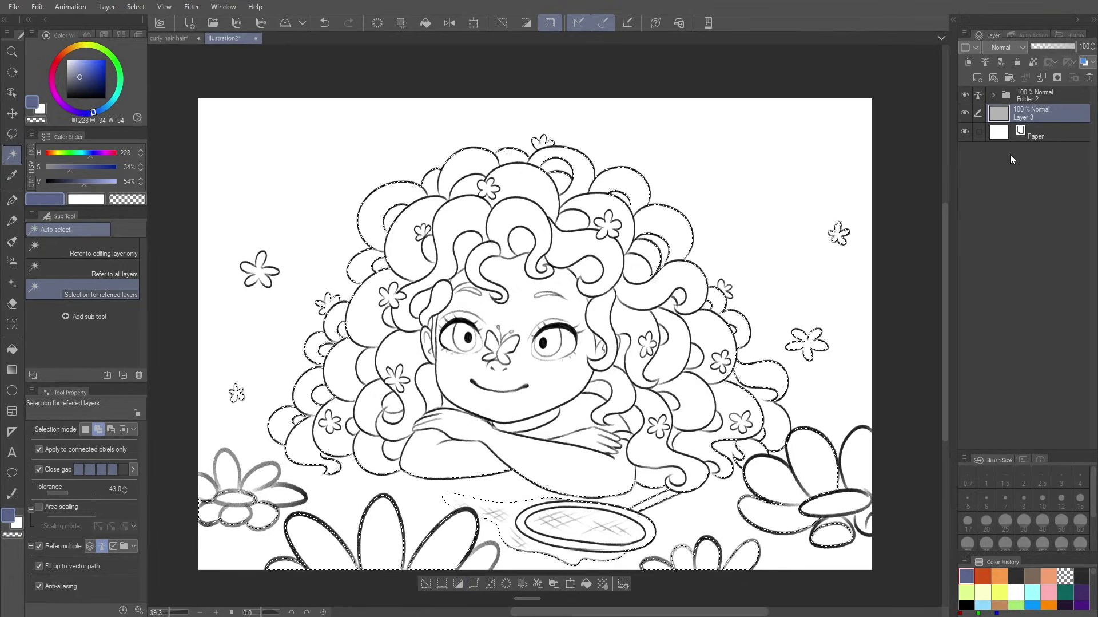
click(67, 74)
click(426, 23)
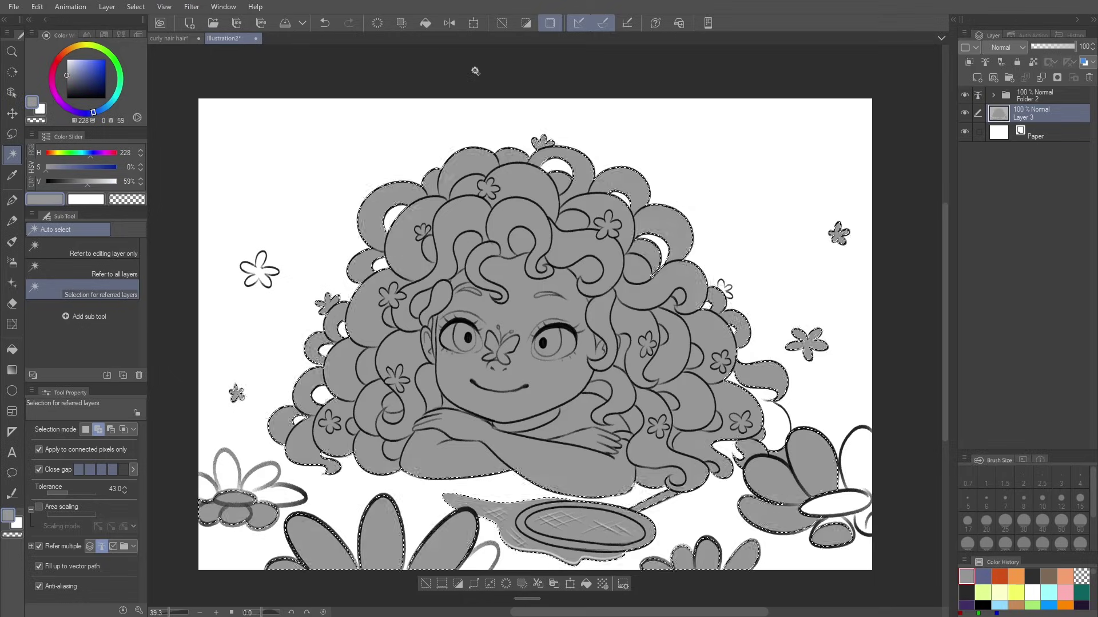
key(ctrl+d)
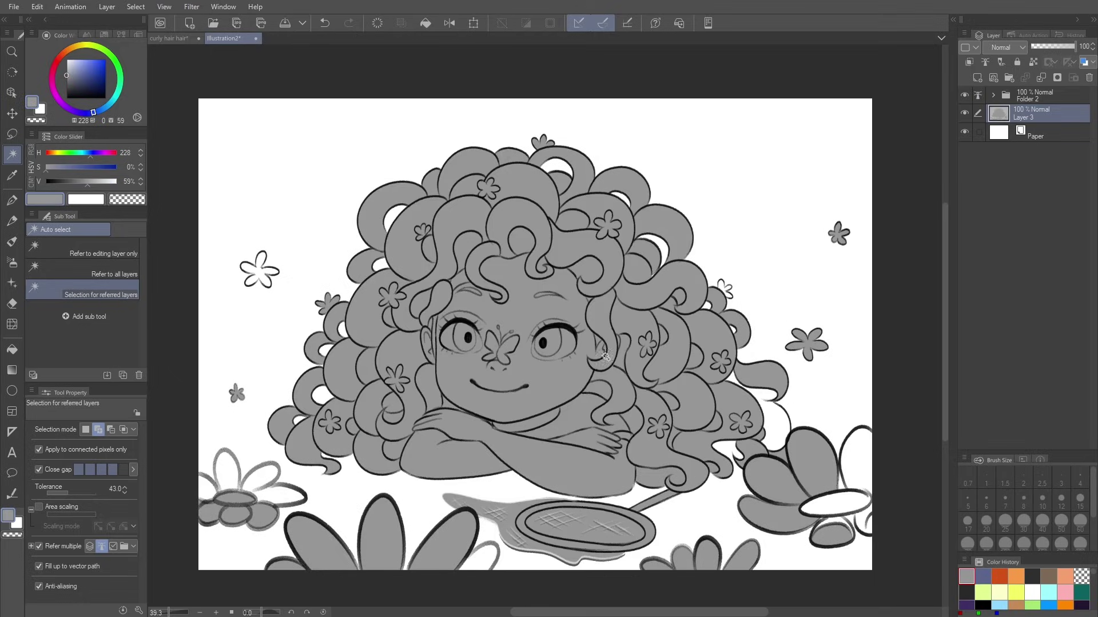
Select the unfilled loose flower, the daisy petals beside the girl and the small hair flower, fill them gray and deselect
click(257, 279)
click(232, 466)
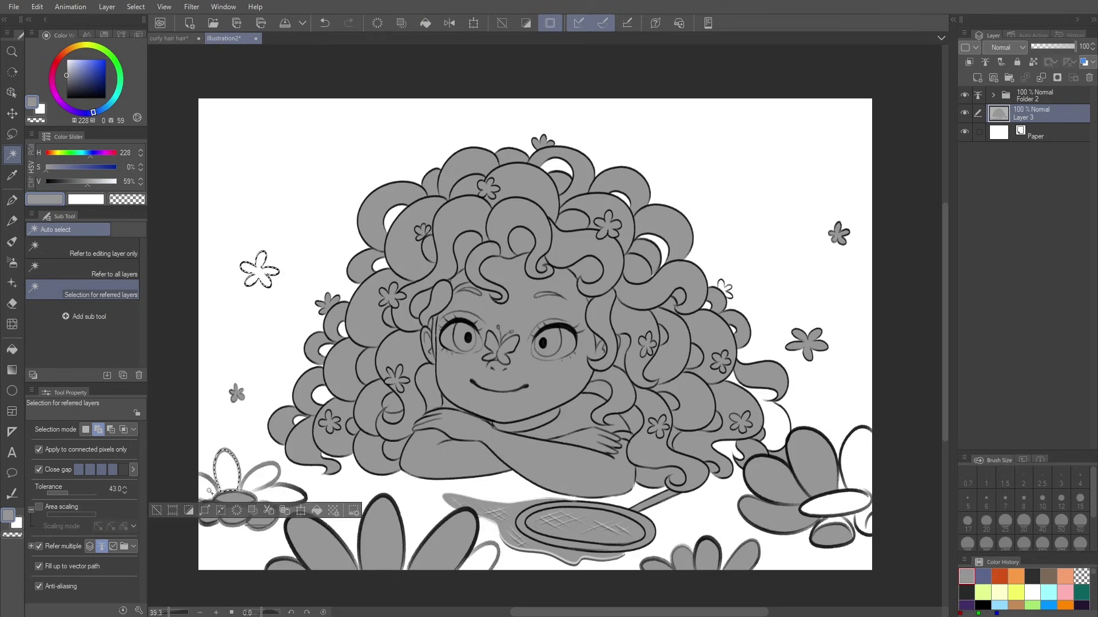
click(298, 494)
click(734, 291)
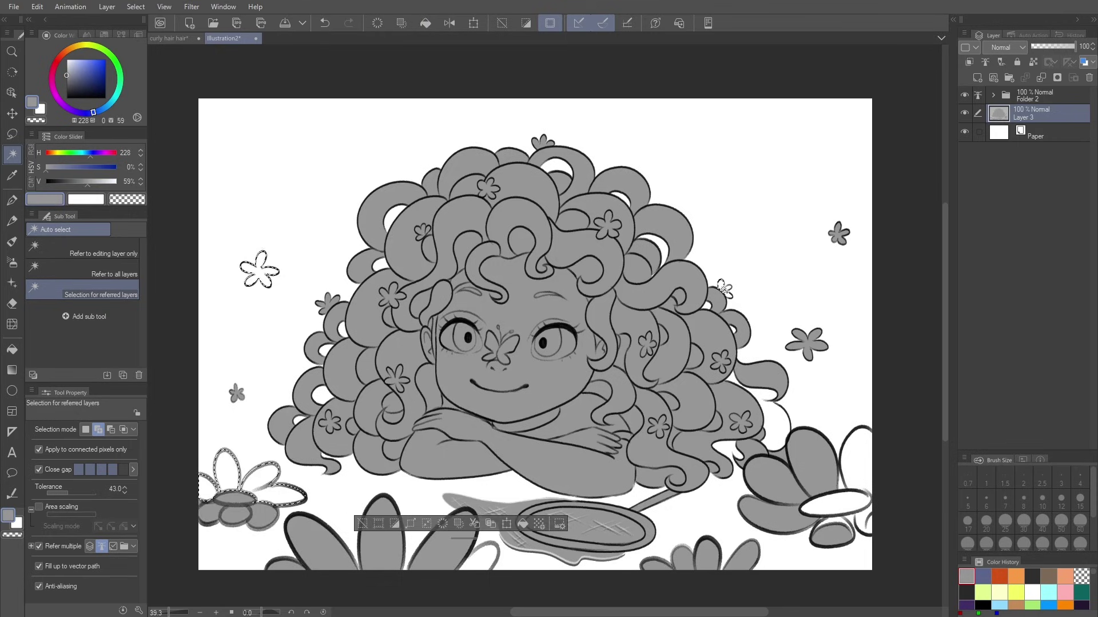
scroll(725, 293, up, 3)
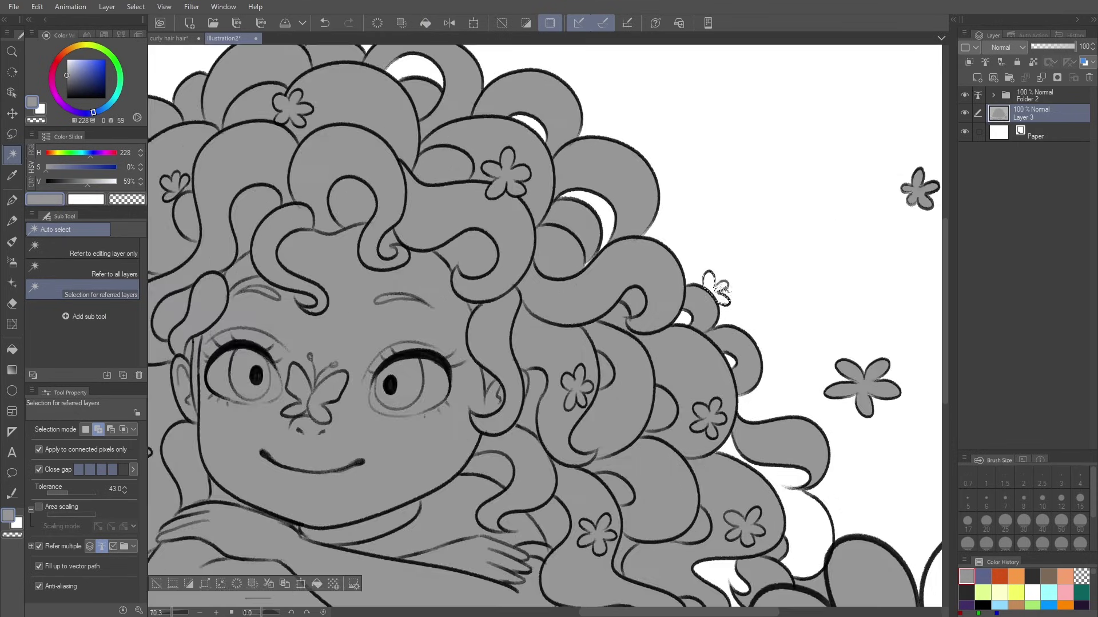
scroll(732, 301, down, 4)
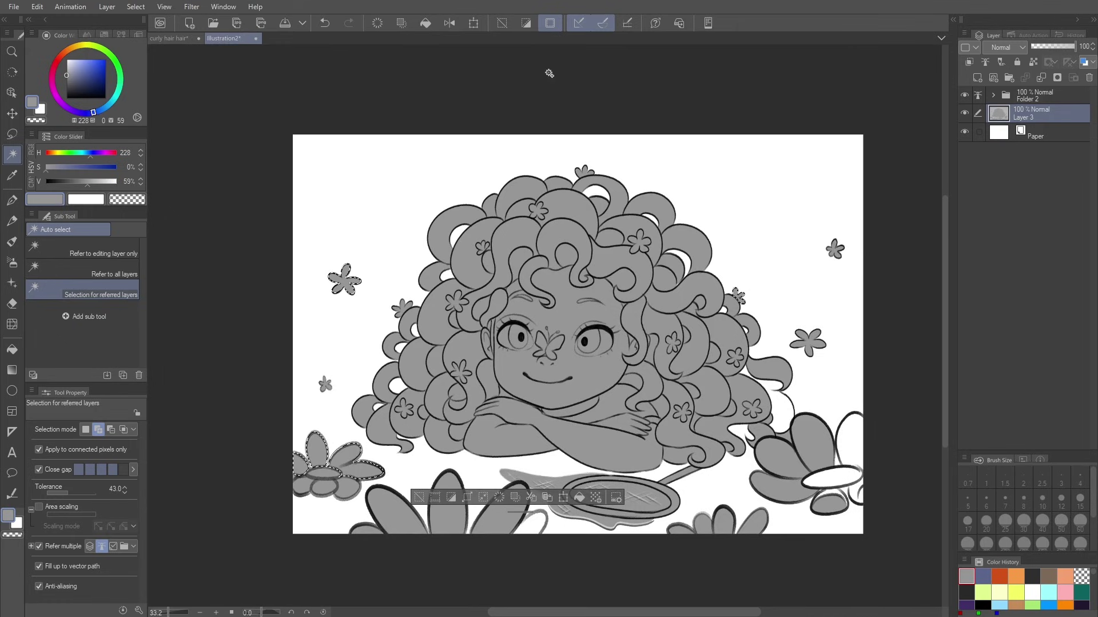
click(502, 23)
Fill the missed outer curl and the remaining parts of the large daisy beside it gray with the Refer only to editing layer fill
scroll(635, 531, up, 5)
scroll(618, 561, up, 2)
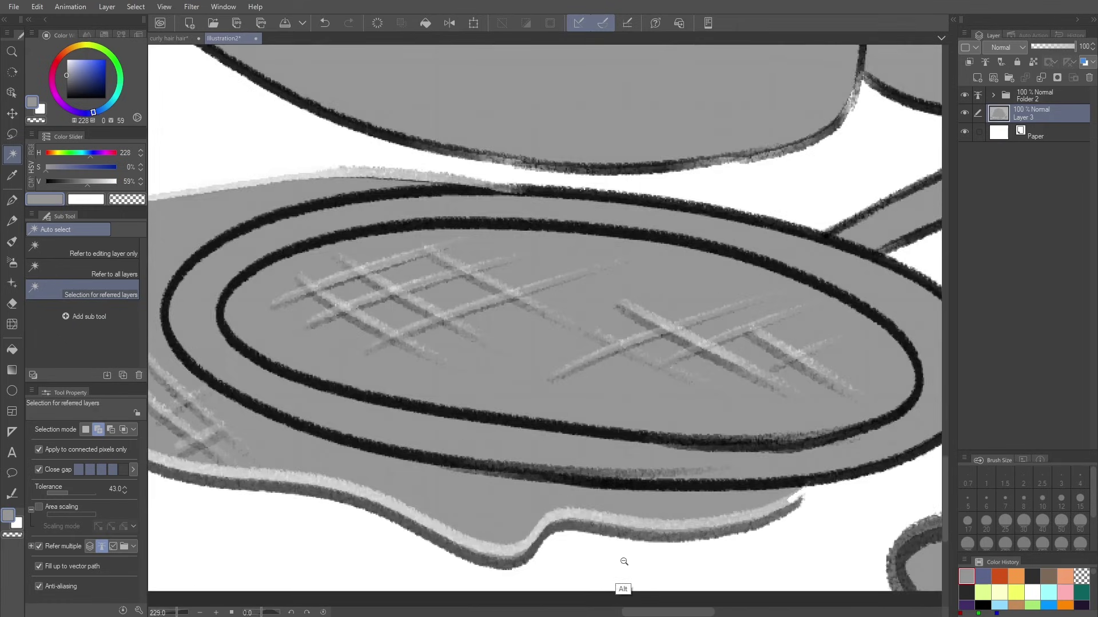
drag(601, 502, 703, 523)
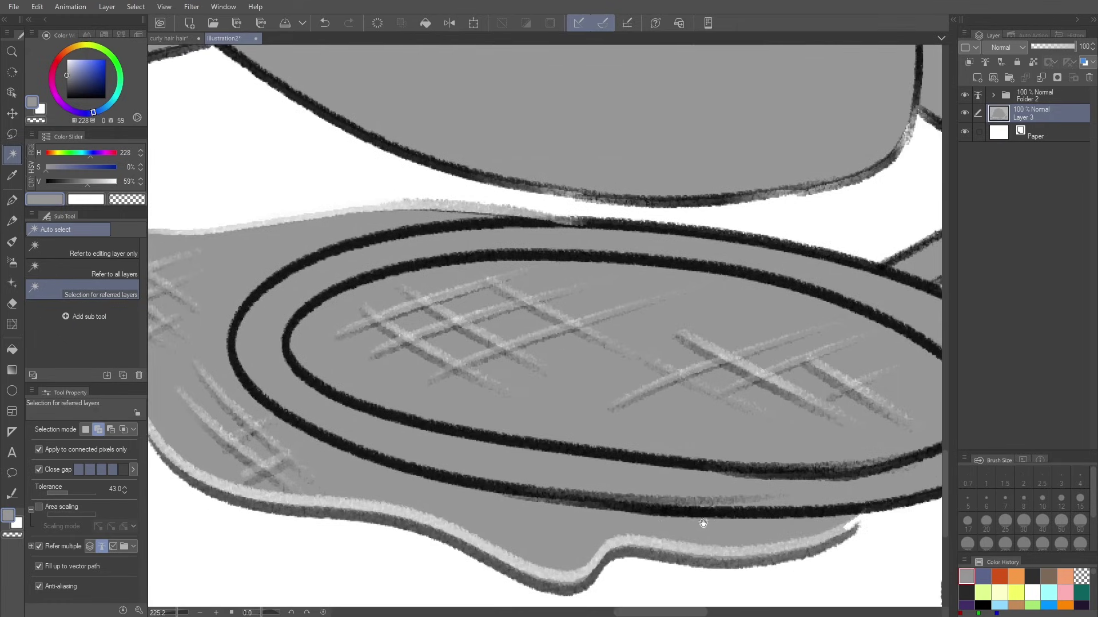
scroll(703, 522, down, 8)
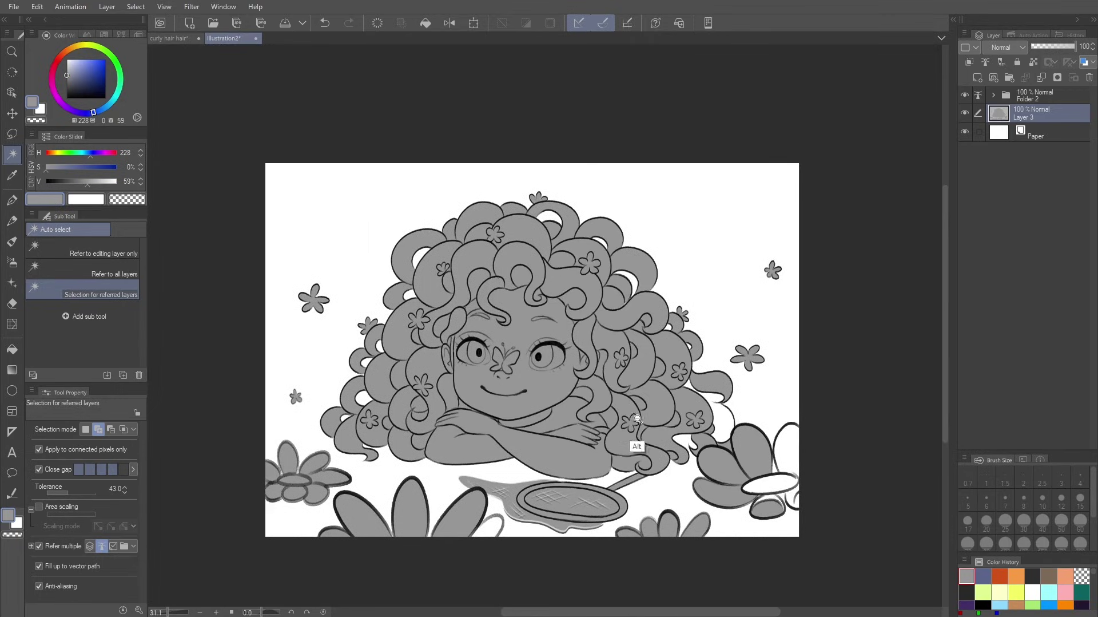
scroll(637, 419, up, 1)
click(12, 349)
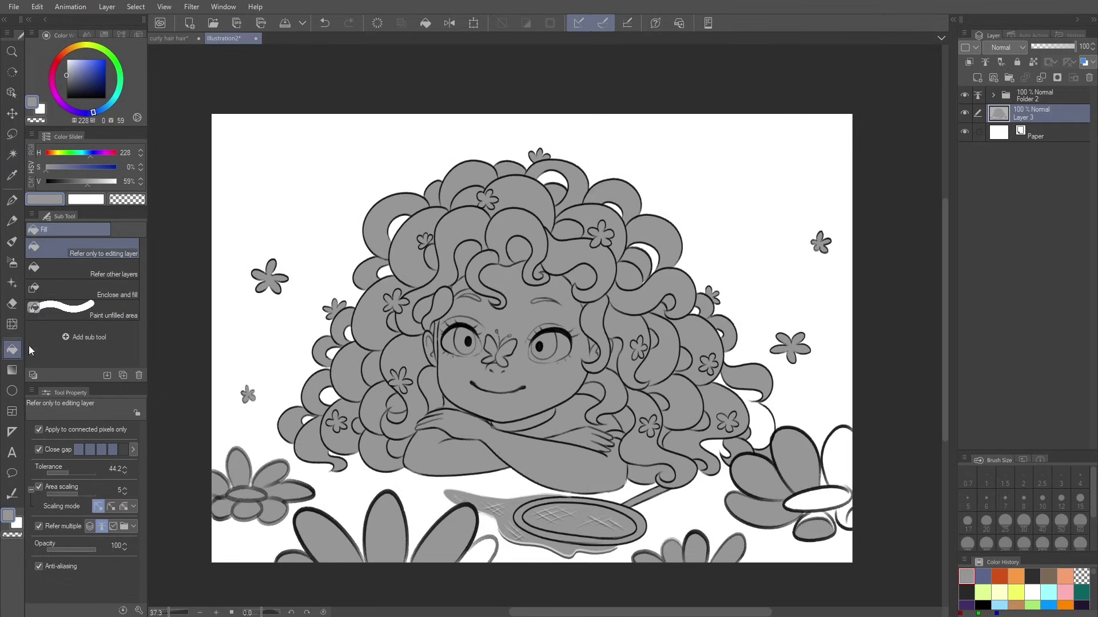
click(767, 424)
click(843, 466)
click(836, 498)
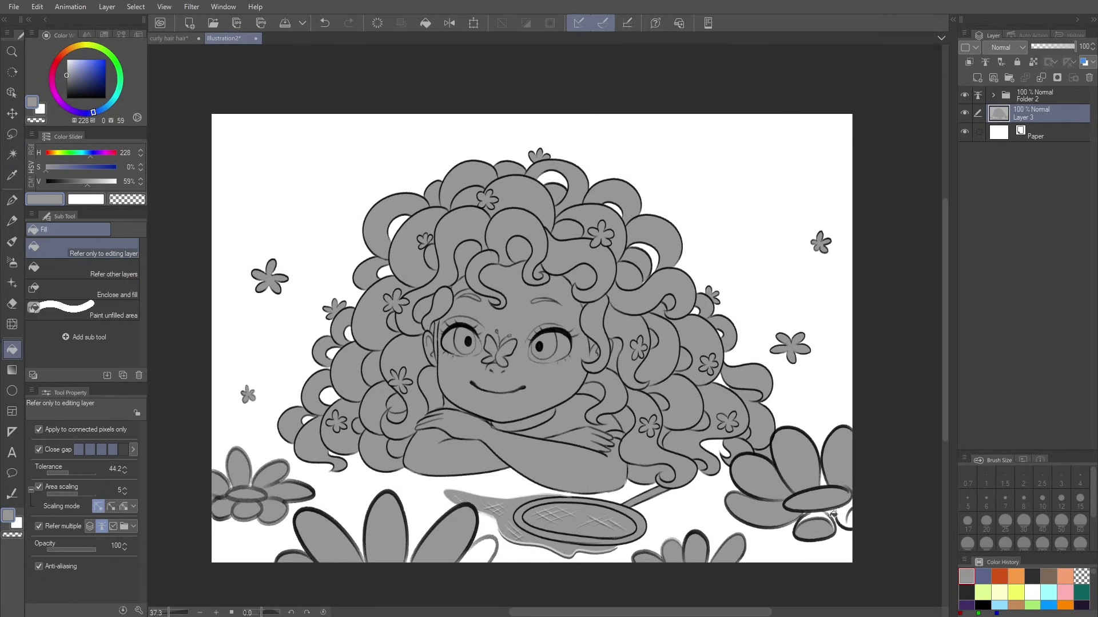
click(818, 512)
click(850, 516)
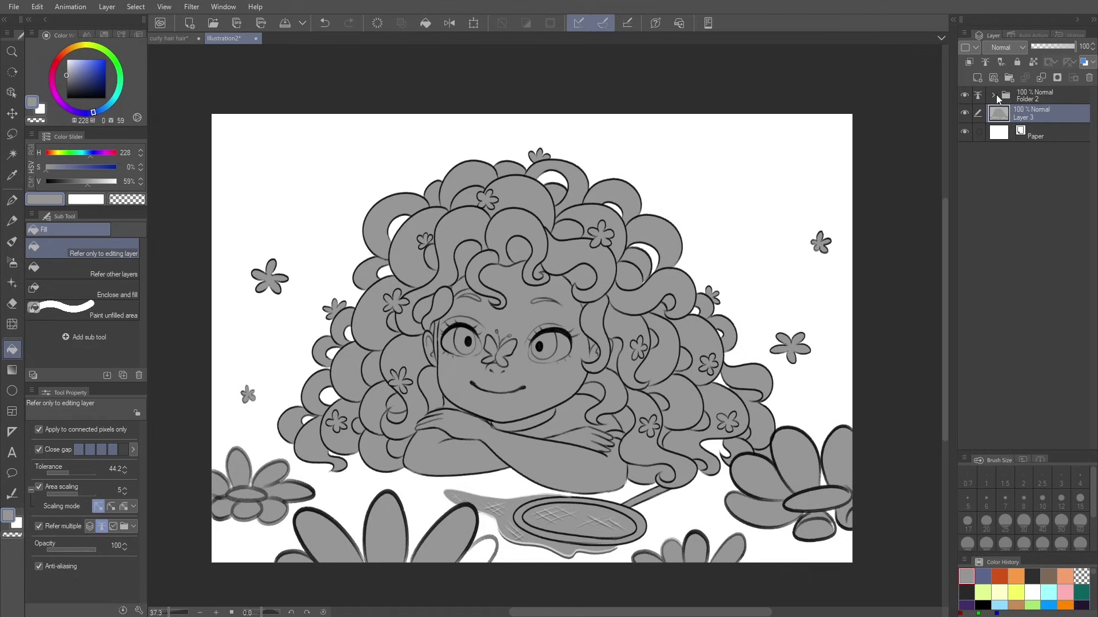
Show only the eyes and hair layers of Folder 2 and fill the girl gray (H 228, S 1, V 54) with Enclose and fill
click(994, 96)
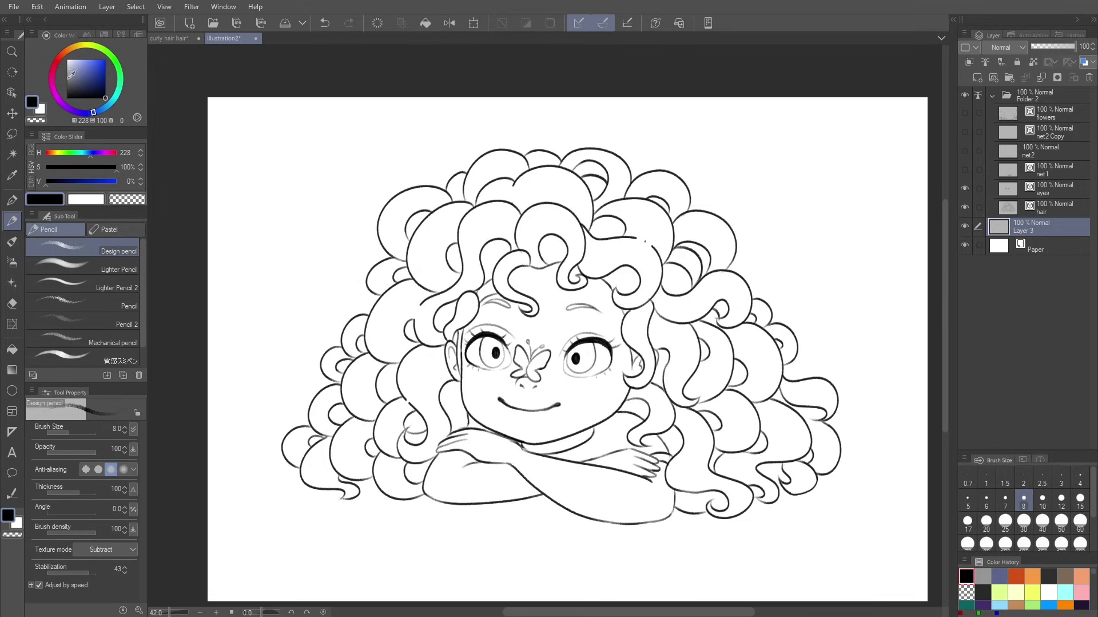
click(67, 76)
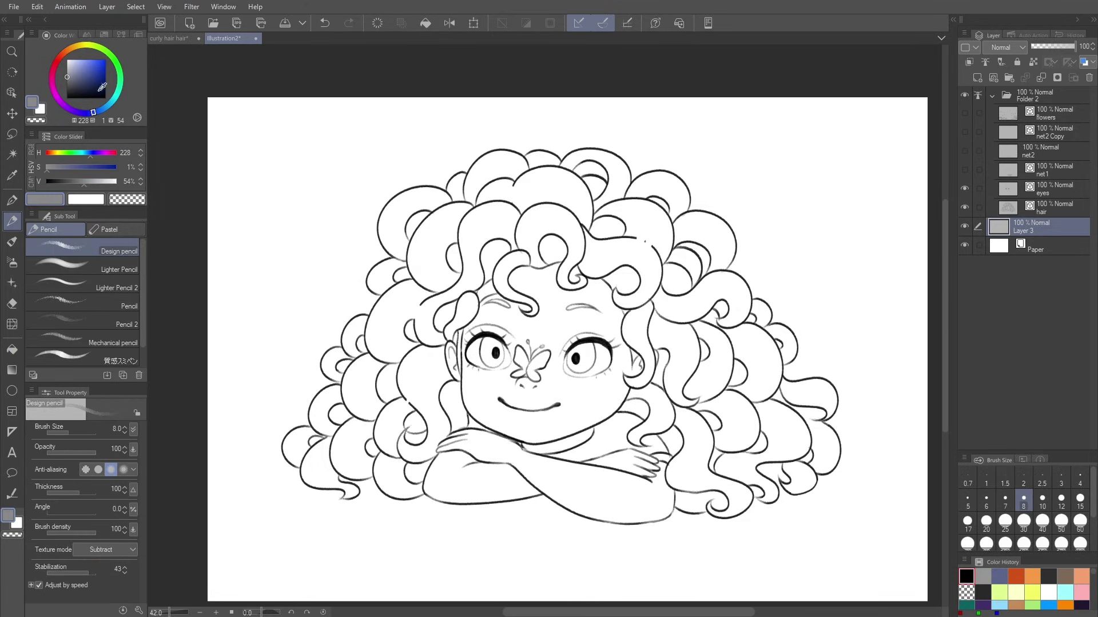
key(m)
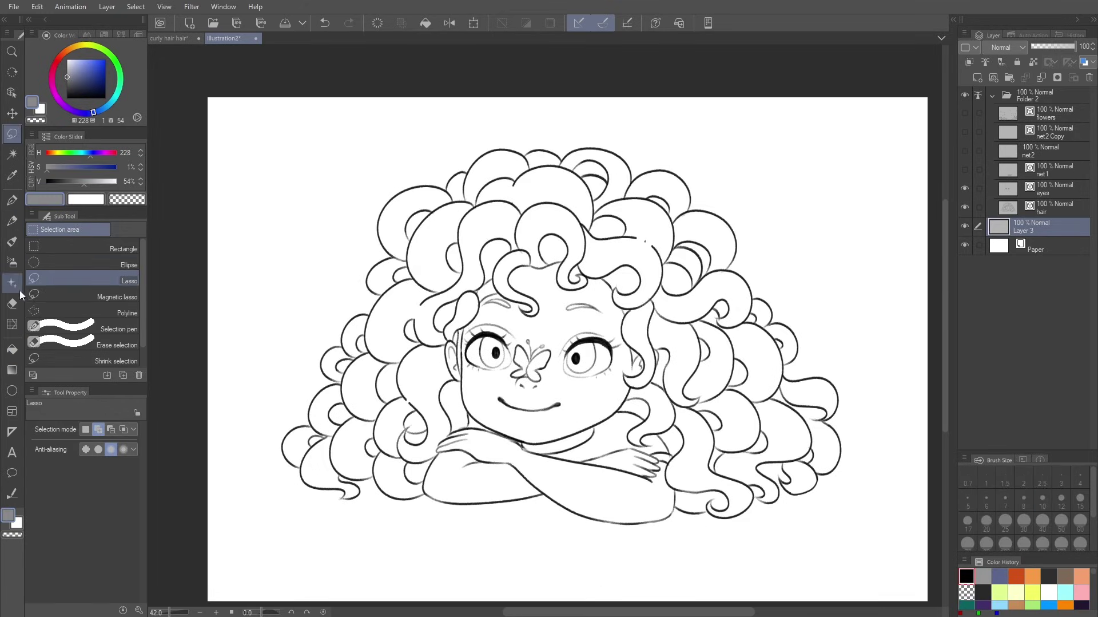
click(12, 348)
click(114, 290)
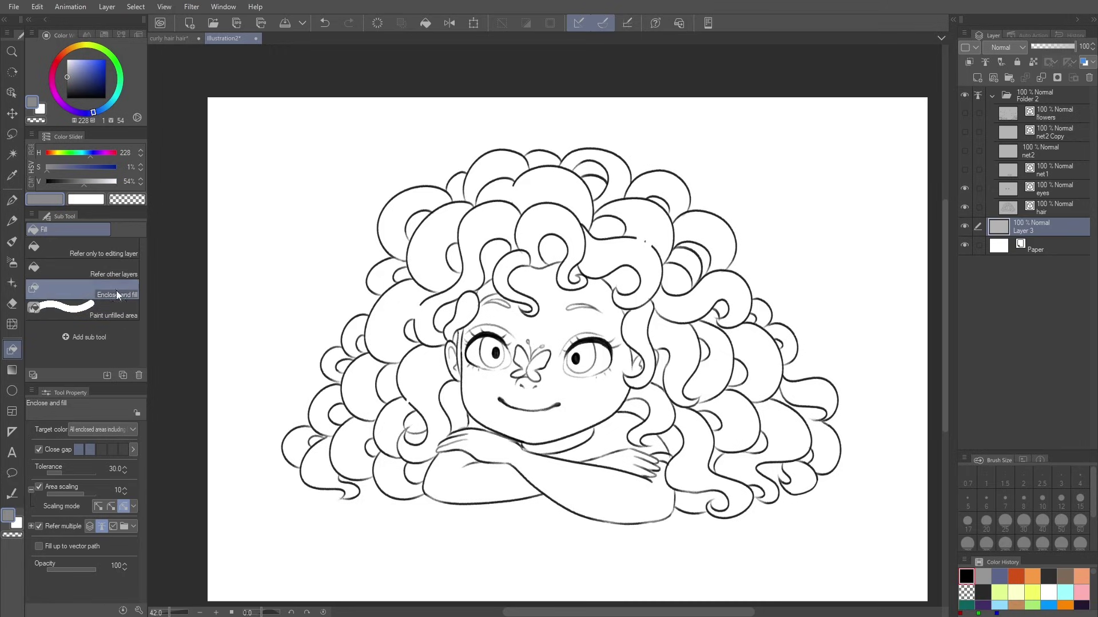
mouse_move(796, 247)
mouse_down()
mouse_move(711, 168)
mouse_move(385, 181)
mouse_move(267, 452)
mouse_move(545, 573)
mouse_move(856, 505)
mouse_move(845, 210)
mouse_move(803, 175)
mouse_up()
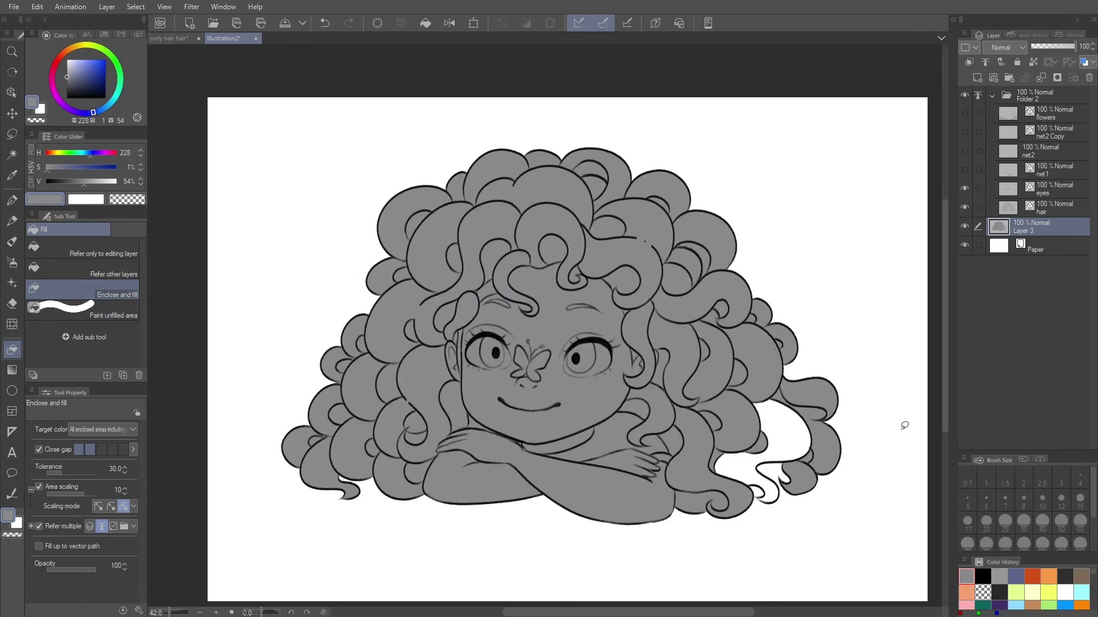
Raise the Enclose and fill tolerance to 72.1 and enclose the missed outer curls to fill them gray
mouse_move(902, 433)
mouse_down()
mouse_move(795, 366)
mouse_move(836, 417)
mouse_up()
mouse_move(810, 379)
mouse_down()
mouse_move(847, 366)
mouse_move(834, 482)
mouse_move(847, 366)
mouse_move(807, 452)
mouse_move(709, 492)
mouse_move(743, 503)
mouse_up()
scroll(858, 515, up, 4)
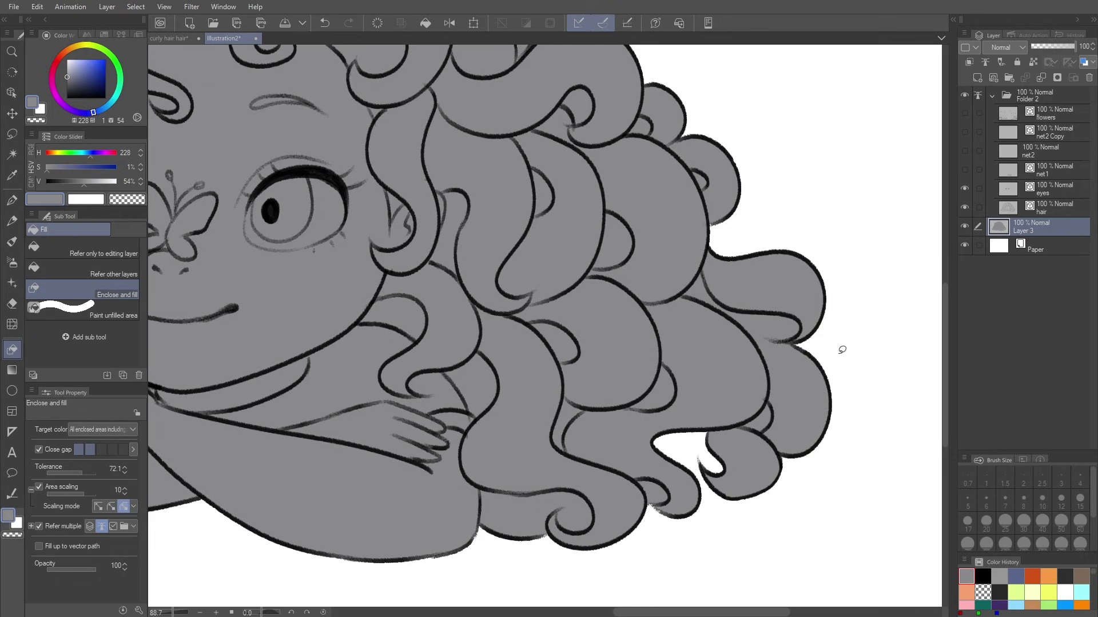
scroll(694, 474, down, 4)
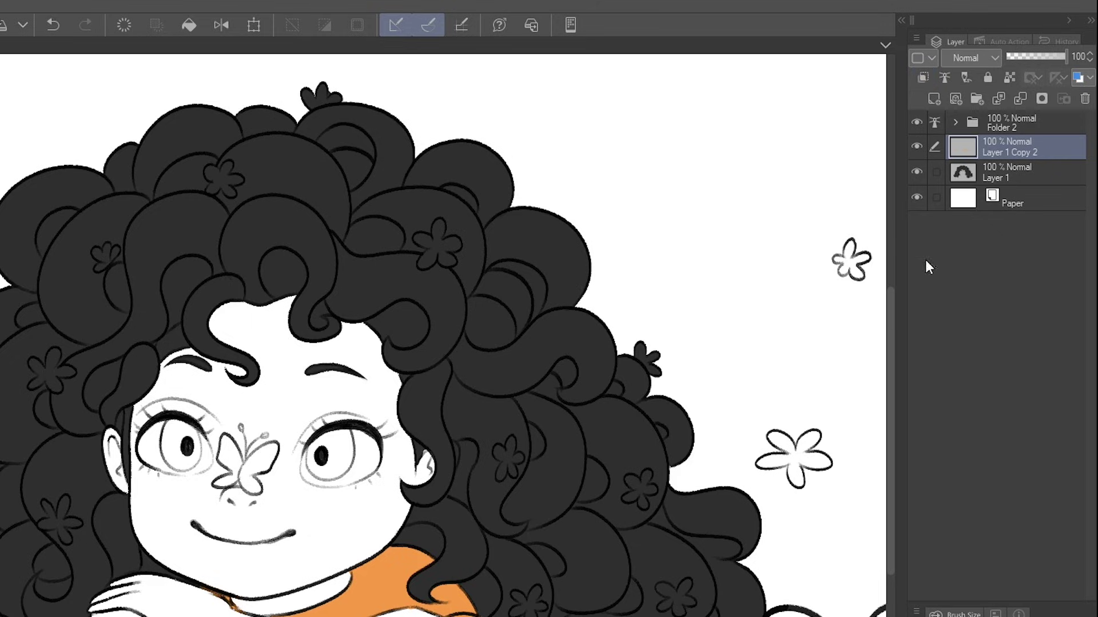
Compare Layer 1 and Layer 1 Copy 2 by selecting each and toggling the visibility of Layer 1 Copy 2
click(993, 172)
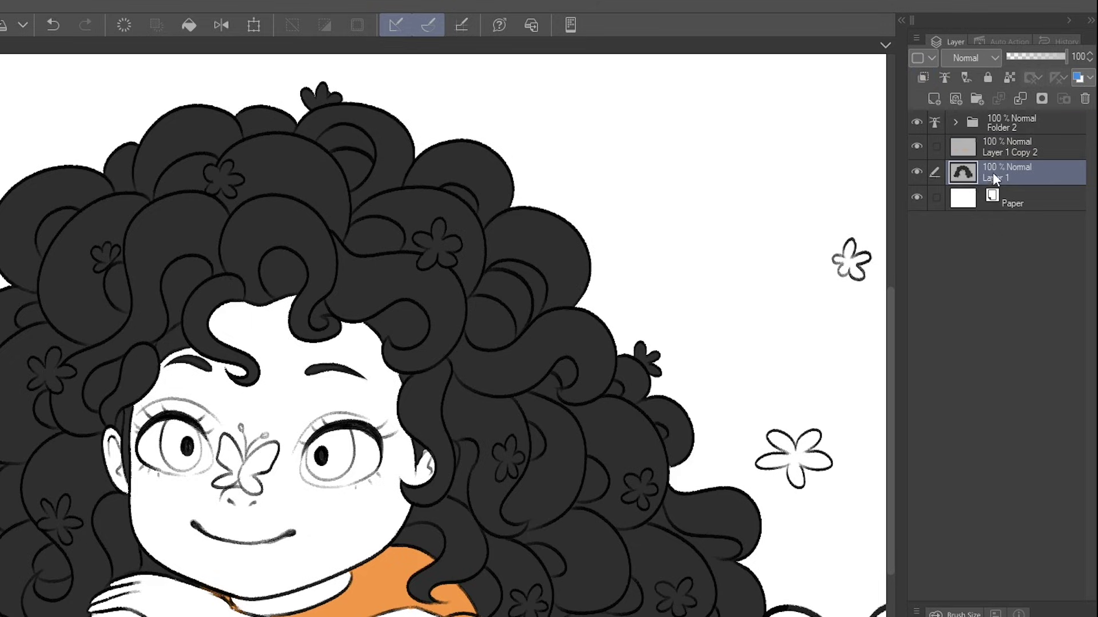
click(945, 148)
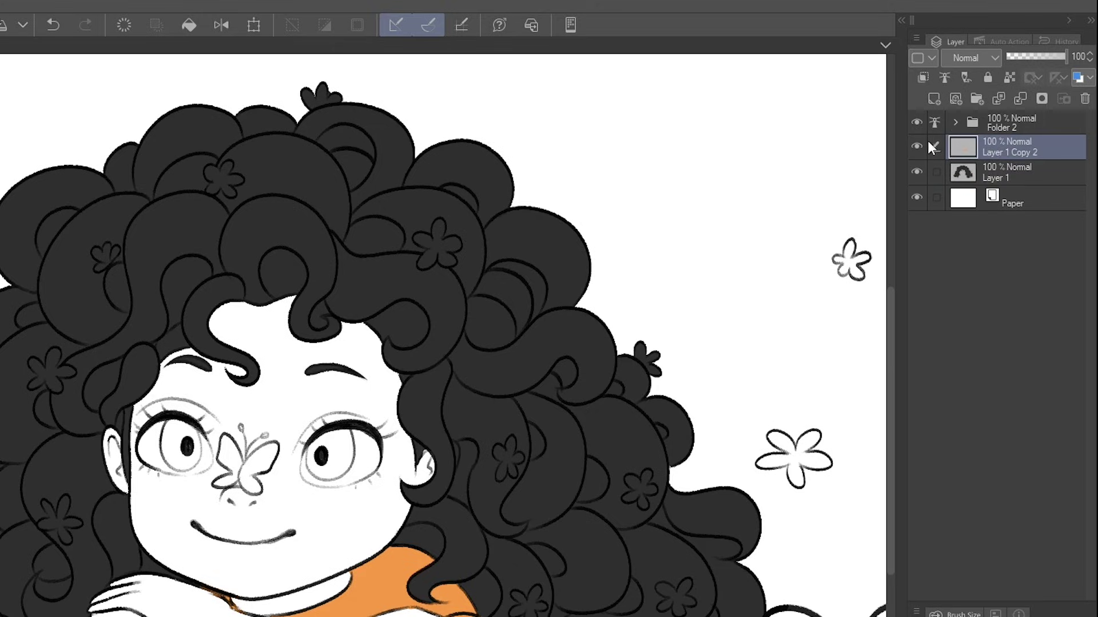
click(916, 146)
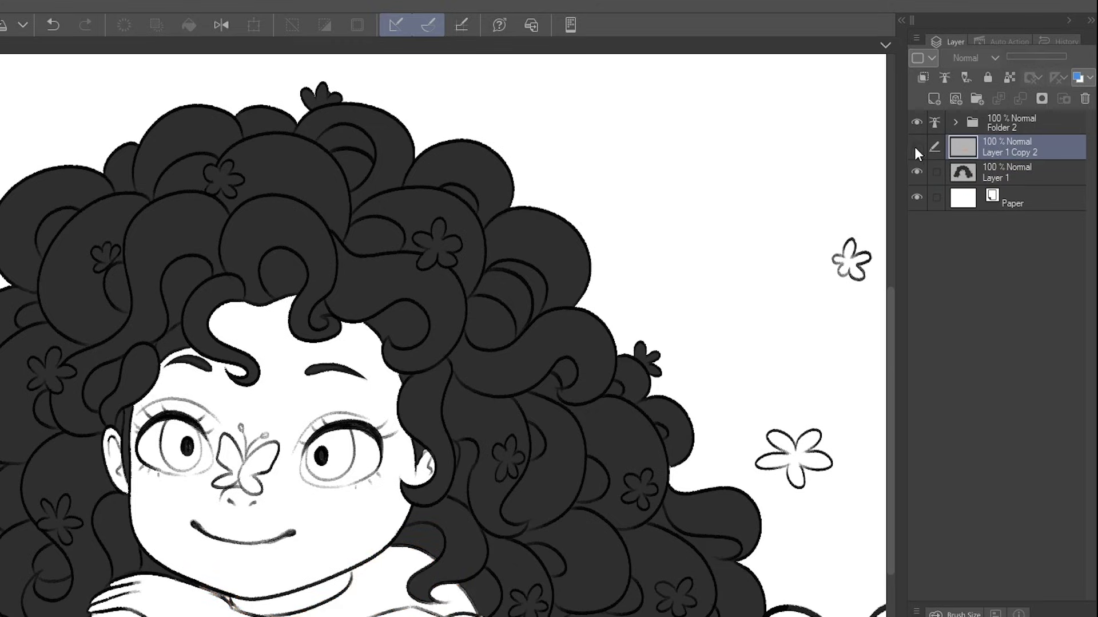
click(917, 146)
click(917, 146)
click(917, 146)
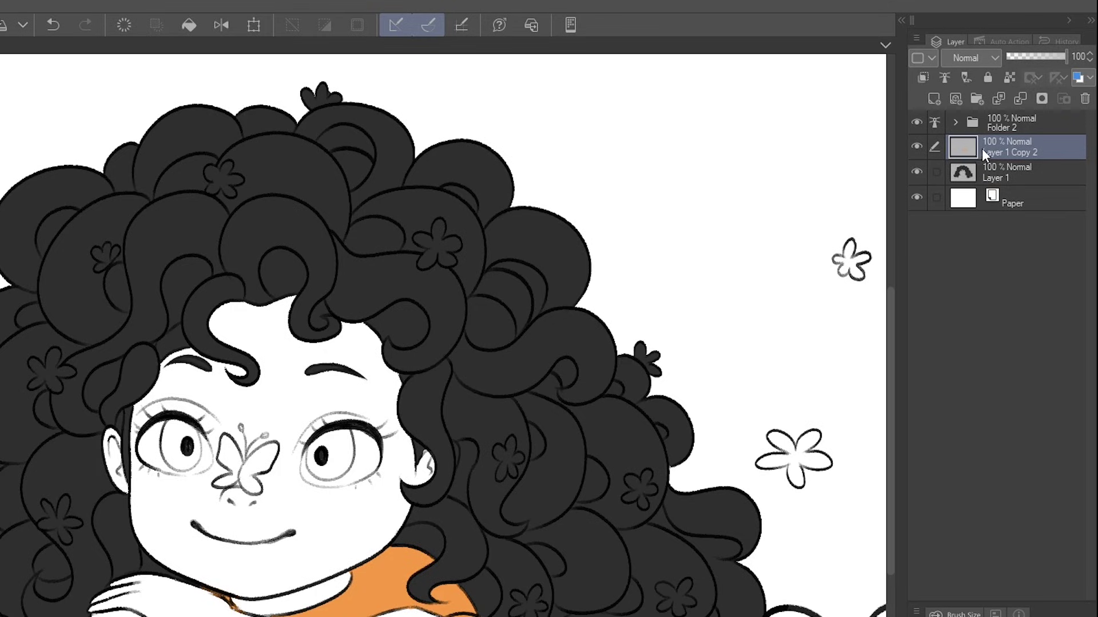
Add a new layer above Layer 1 Copy 2, clip it to the layer below, and choose red-orange (H 19, S 90, V 82)
click(937, 97)
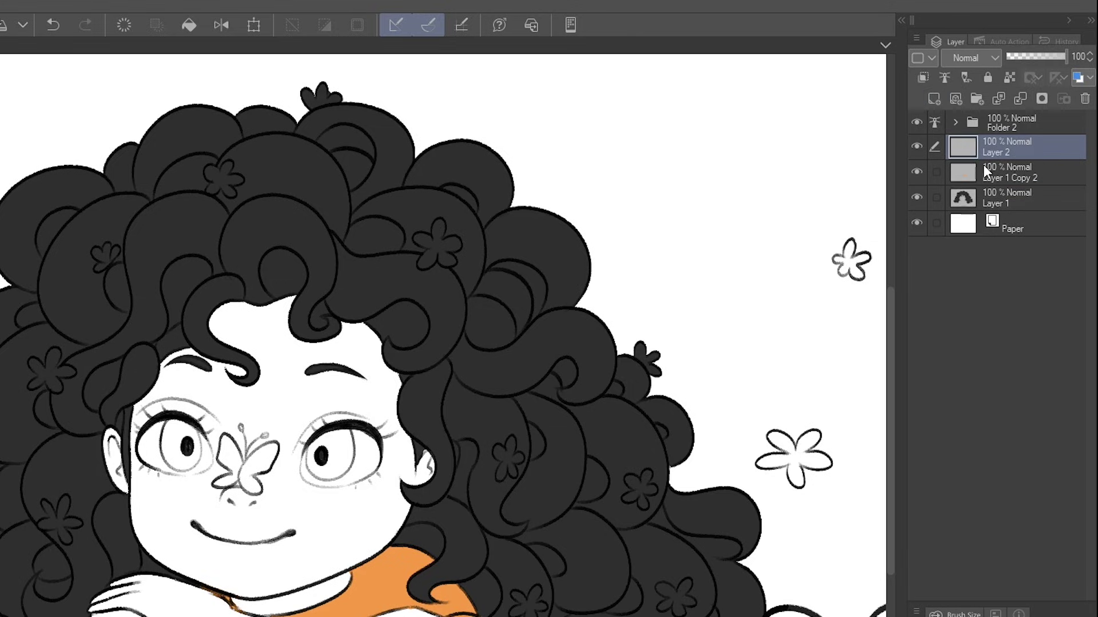
click(924, 77)
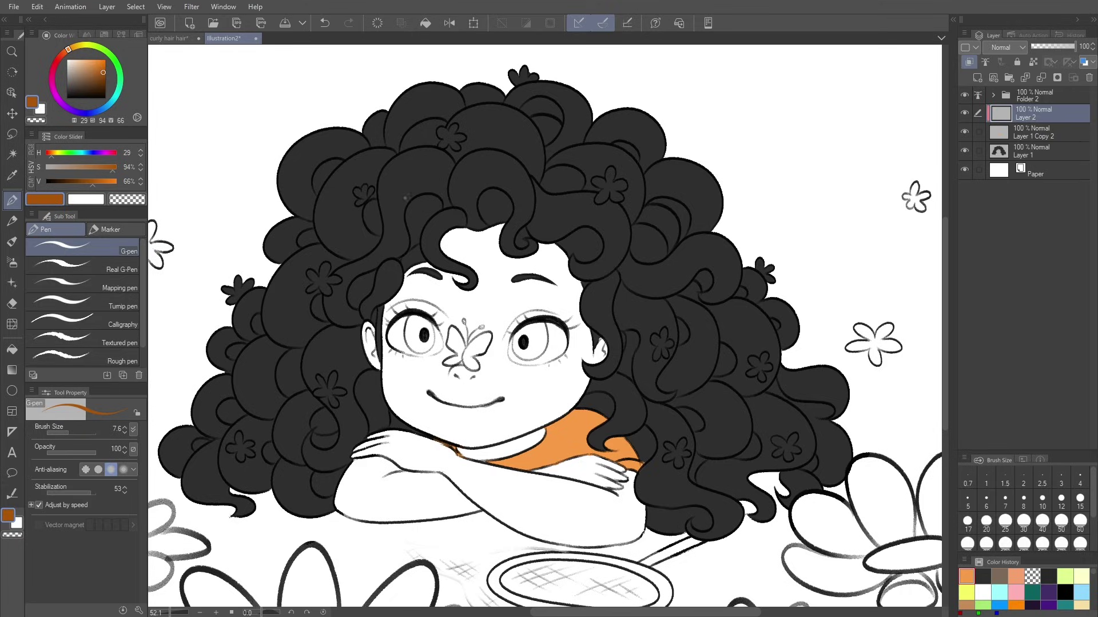
click(101, 66)
drag(68, 50, 63, 52)
key(bracketright)
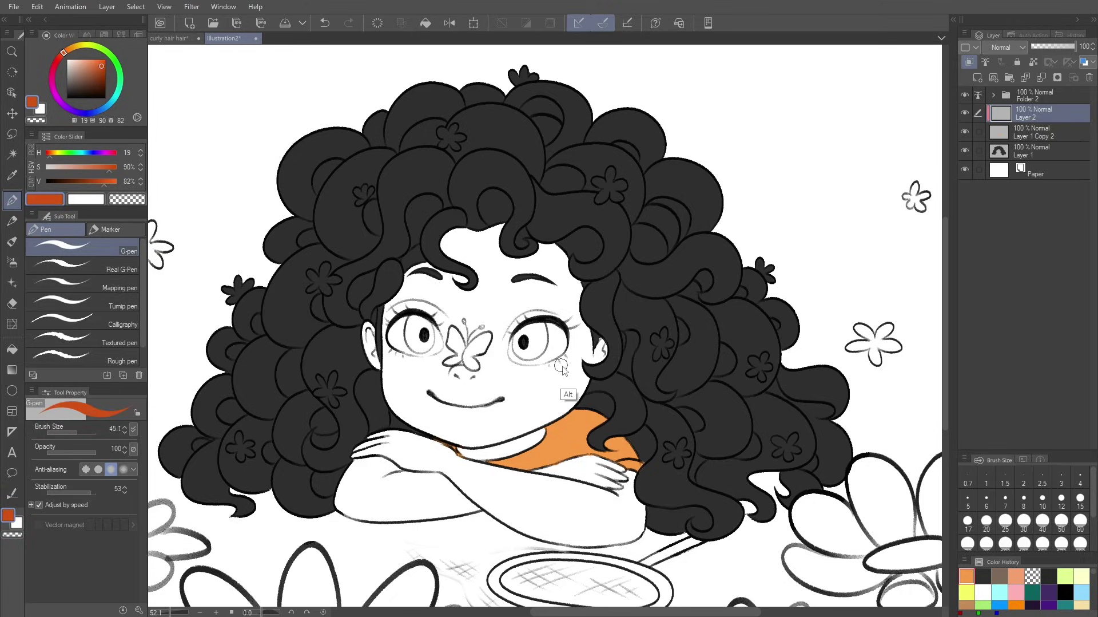
Shade the lower part of the orange shirt red-orange with the Design pencil at brush size 71.9
key(p)
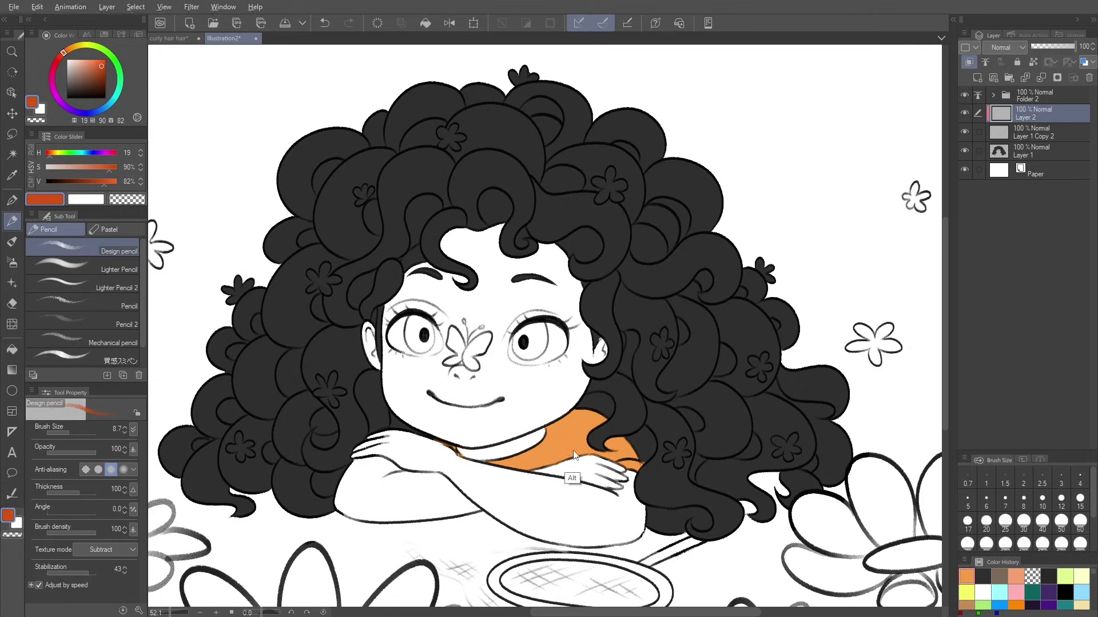
key(bracketright)
key(bracketright)
key(bracketright)
key(bracketright)
key(bracketright)
key(bracketright)
mouse_move(495, 461)
mouse_down()
mouse_move(572, 460)
mouse_move(636, 430)
mouse_move(606, 454)
mouse_move(658, 447)
mouse_move(658, 465)
mouse_move(635, 460)
mouse_move(644, 461)
mouse_move(619, 485)
mouse_move(682, 465)
mouse_move(733, 475)
mouse_up()
scroll(633, 489, down, 2)
scroll(634, 489, up, 4)
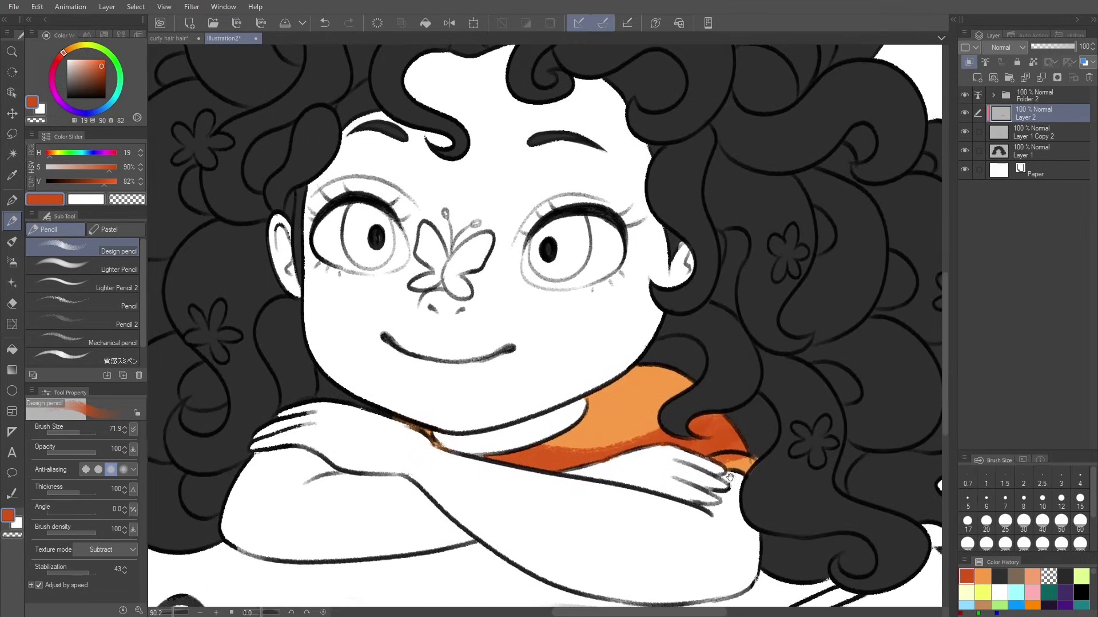
Compare the base layer with the clipped Layer 2, and paint more red-orange over the upper shirt on Layer 2
click(1035, 134)
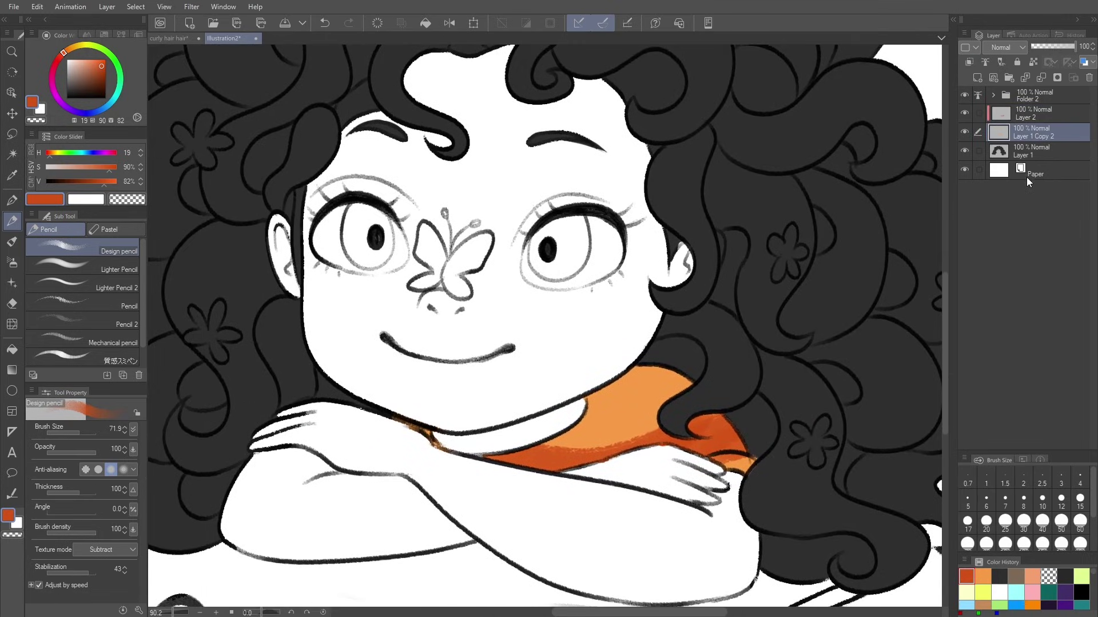
click(1039, 117)
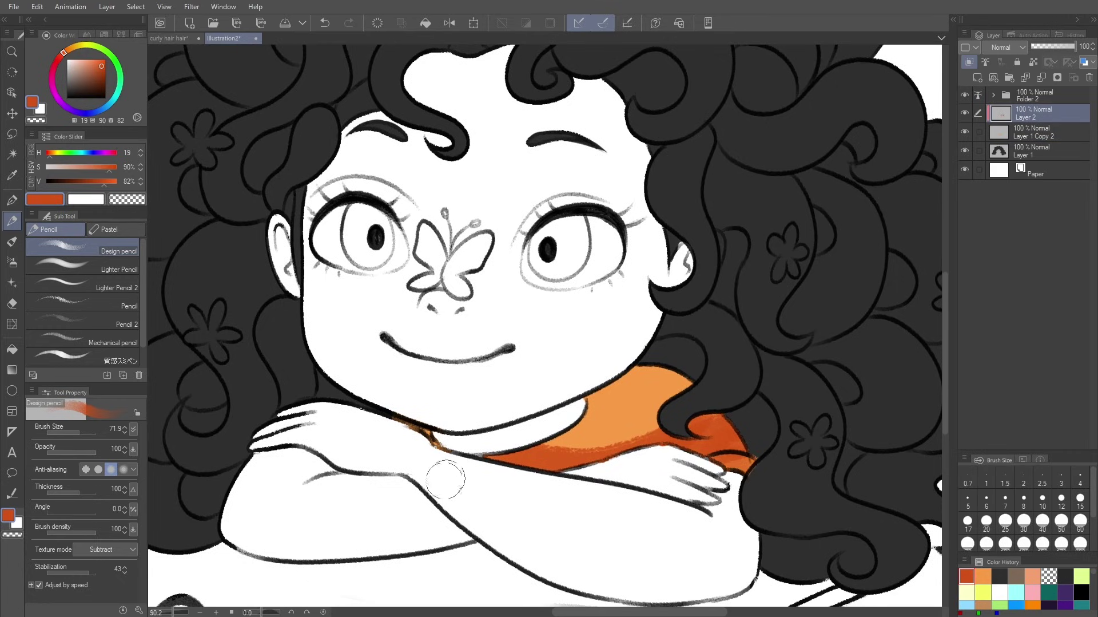
mouse_move(572, 446)
mouse_down()
mouse_move(690, 399)
mouse_move(614, 438)
mouse_move(677, 413)
mouse_move(714, 372)
mouse_move(627, 426)
mouse_move(691, 386)
mouse_move(623, 406)
mouse_move(832, 420)
mouse_move(609, 415)
mouse_move(628, 386)
mouse_move(732, 441)
mouse_move(576, 403)
mouse_move(646, 396)
mouse_move(608, 390)
mouse_move(570, 431)
mouse_move(704, 397)
mouse_up()
Examine the shirt's layered color texture up close in the finished curly hair painting, and return to the Illustration2 document
click(169, 38)
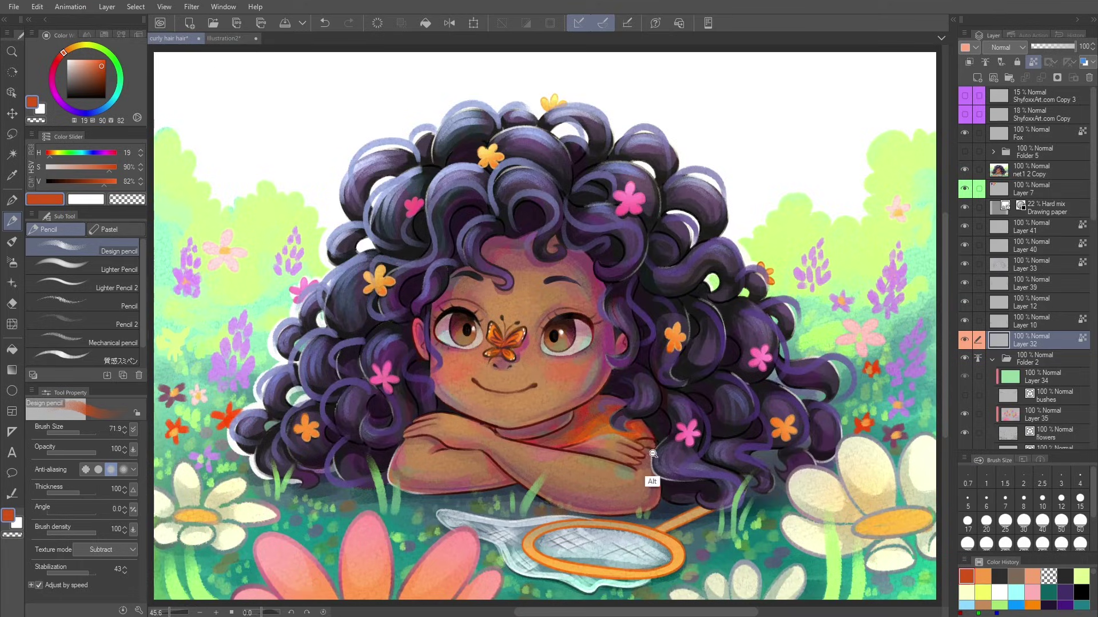
scroll(654, 452, up, 2)
scroll(653, 452, down, 4)
scroll(681, 480, up, 3)
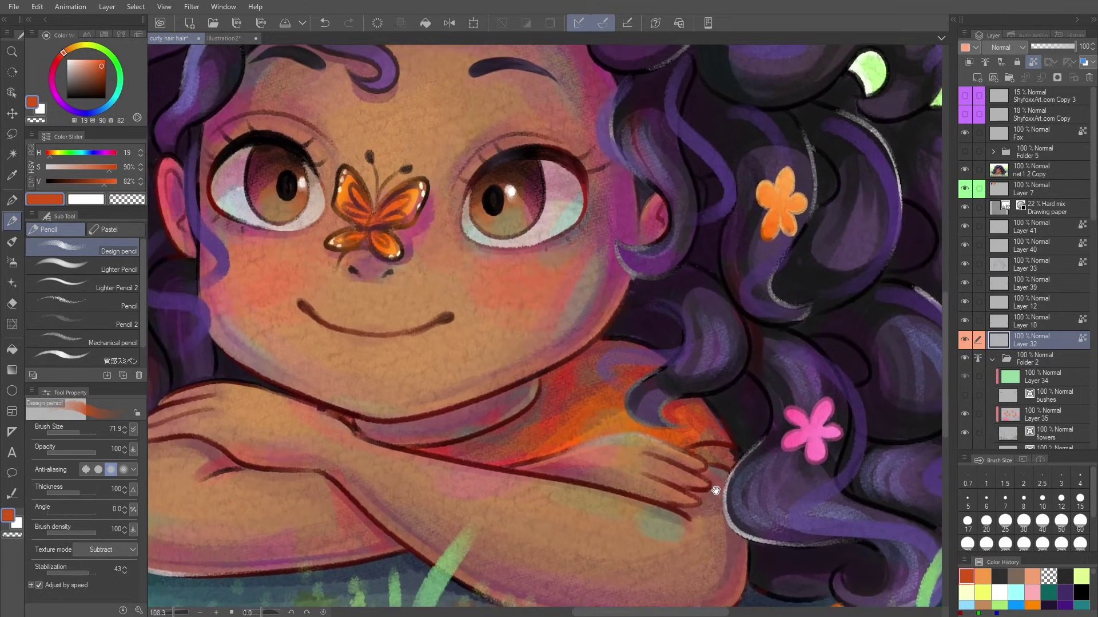
scroll(718, 478, up, 2)
scroll(605, 449, up, 2)
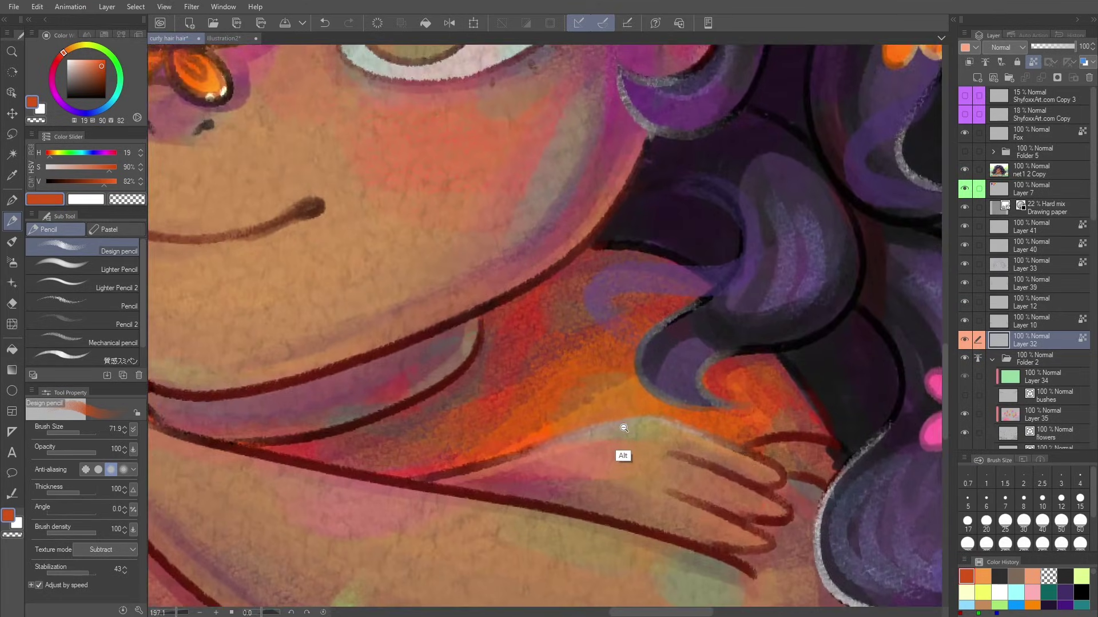
scroll(620, 448, down, 5)
scroll(595, 423, down, 1)
click(223, 38)
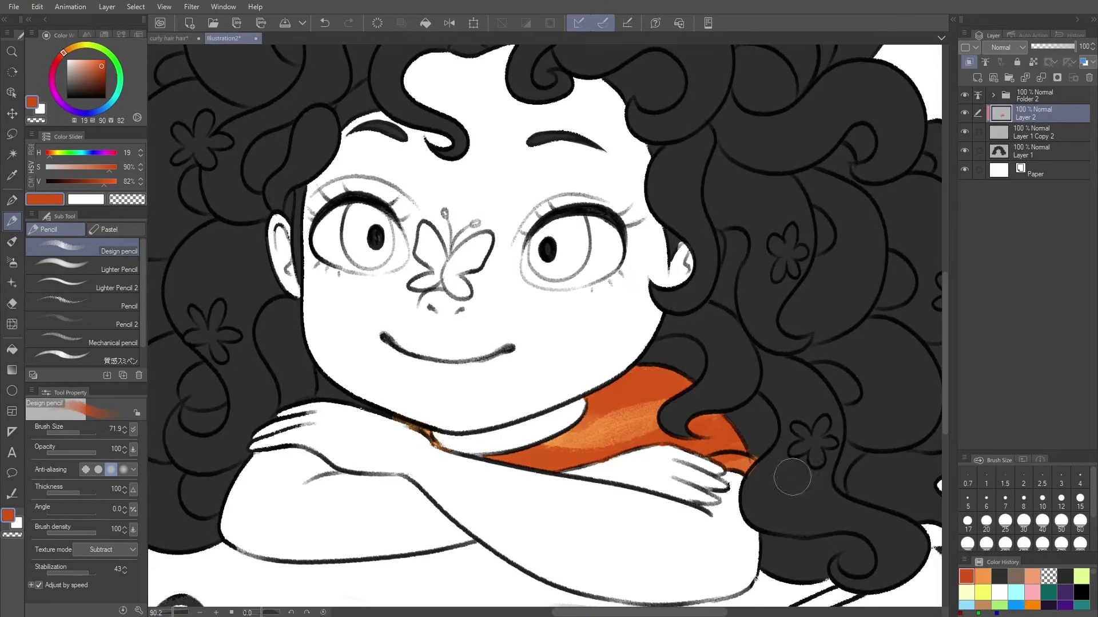
Choose a muted blue (H 228, S 34, V 54) and paint accents over the upper and middle parts of the shirt on Layer 2
click(76, 84)
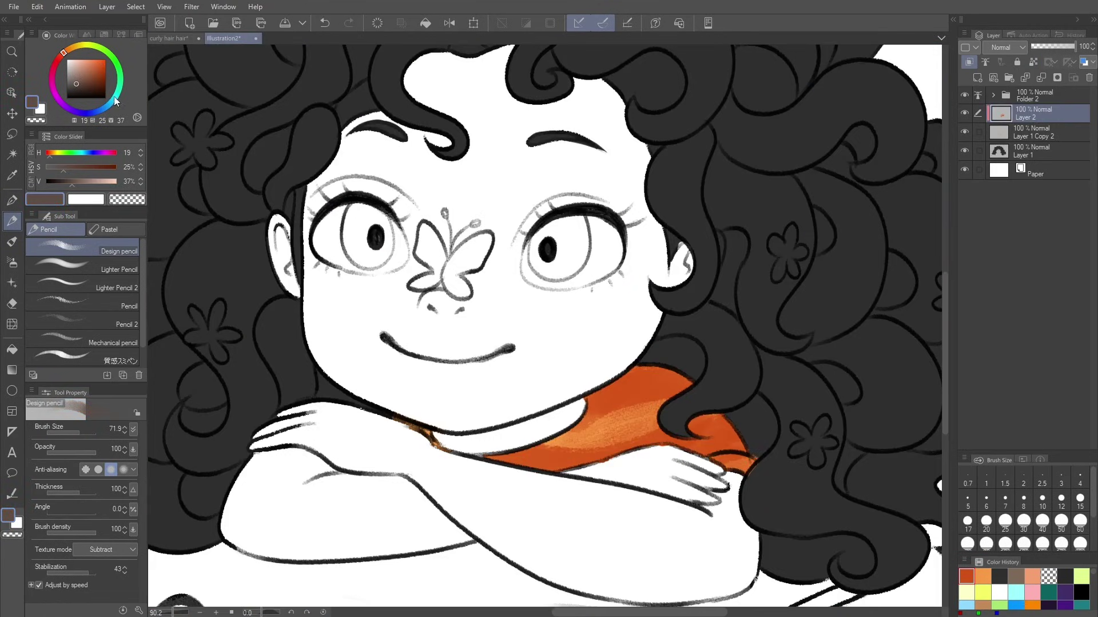
click(94, 112)
click(80, 77)
mouse_move(627, 401)
mouse_down()
mouse_move(610, 382)
mouse_move(635, 389)
mouse_up()
mouse_move(572, 441)
mouse_down()
mouse_move(711, 460)
mouse_move(543, 437)
mouse_up()
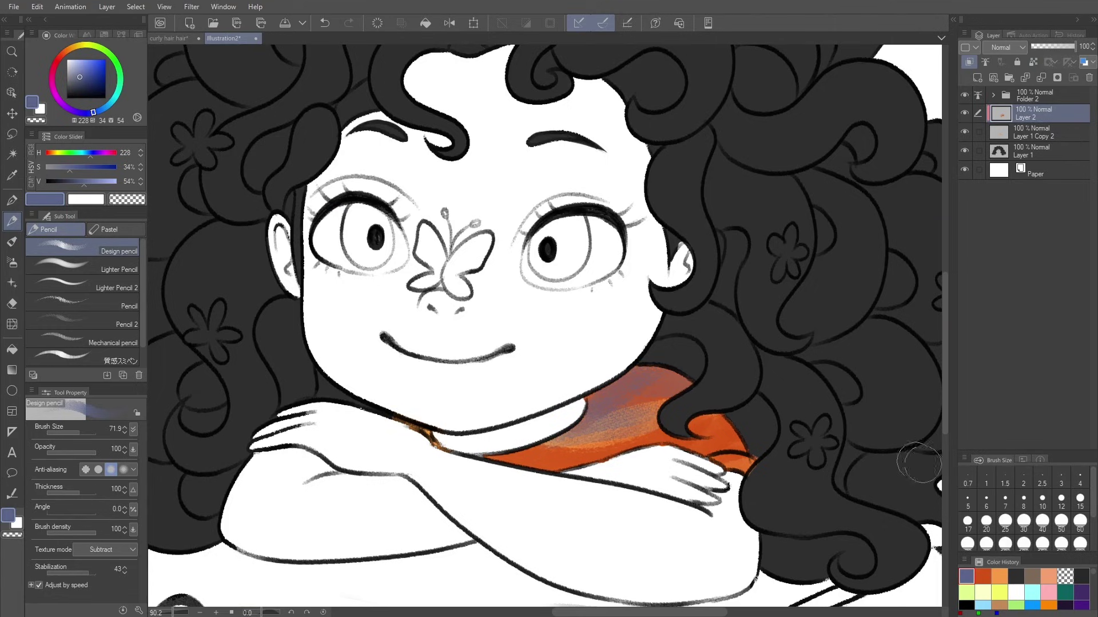
scroll(660, 470, down, 3)
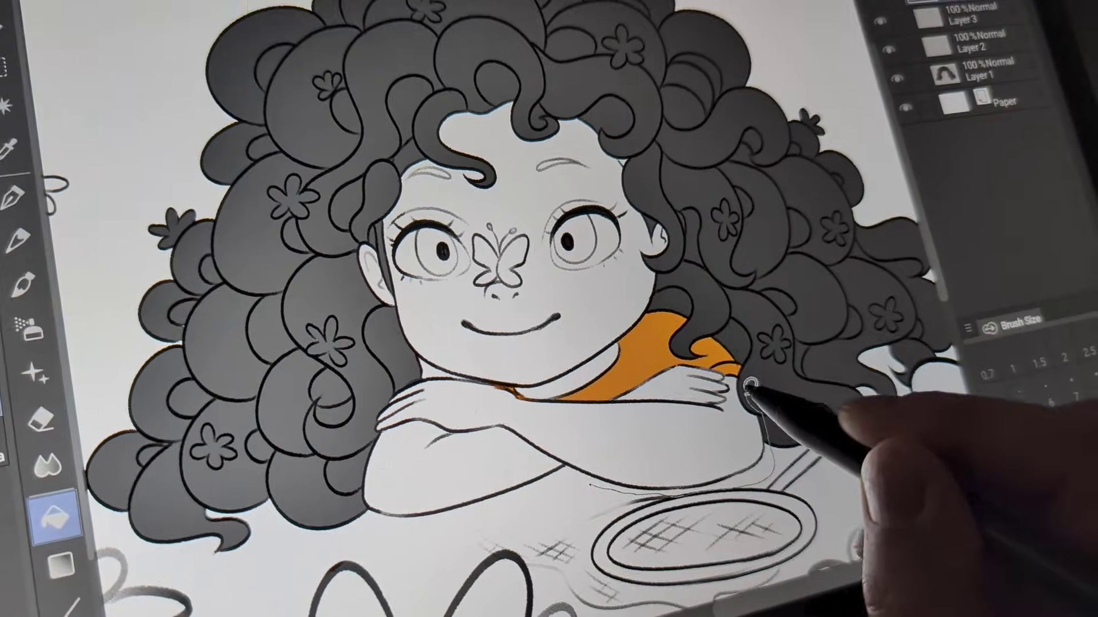
mouse_move(750, 389)
mouse_down()
mouse_move(709, 366)
mouse_move(606, 383)
mouse_move(449, 366)
mouse_move(440, 339)
mouse_up()
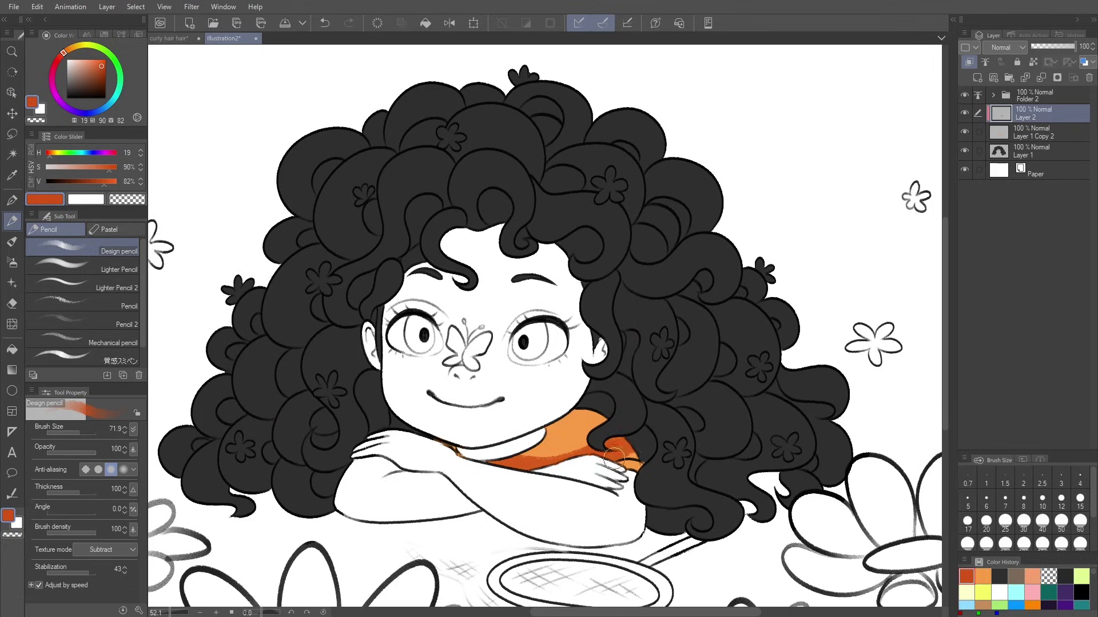
scroll(491, 472, up, 3)
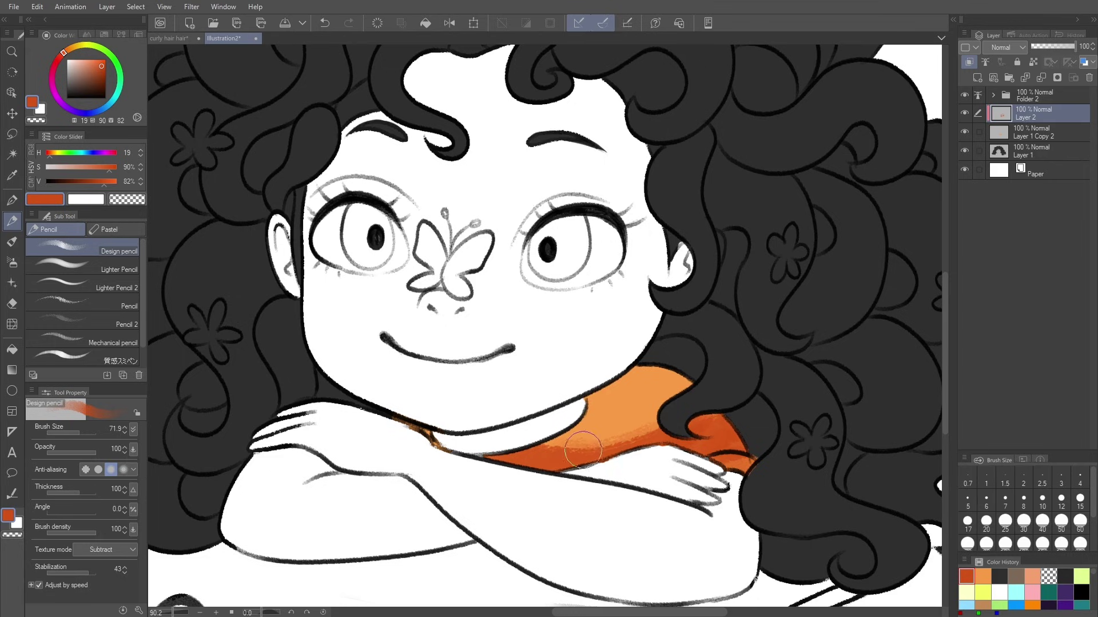